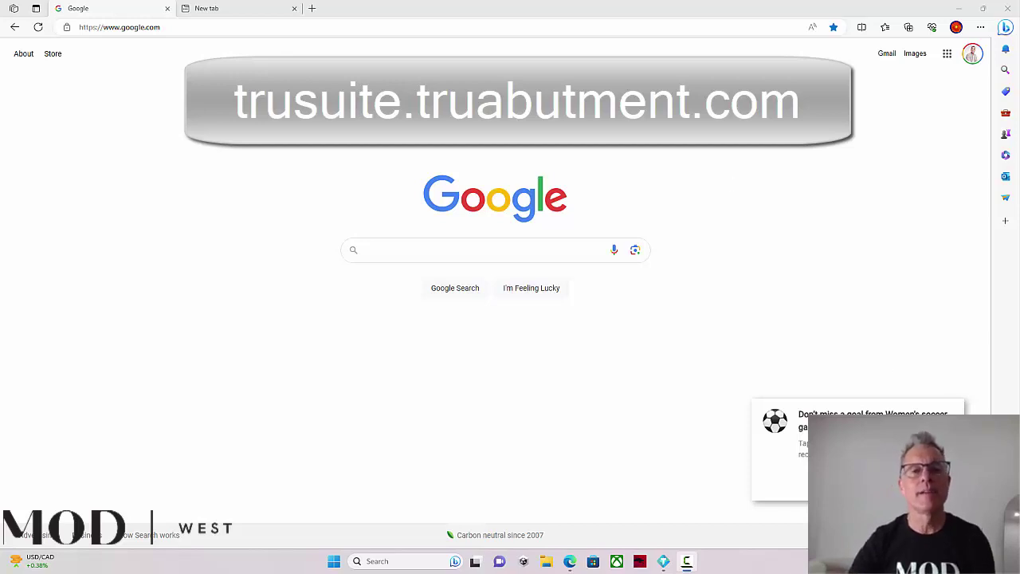
- Search Google for "tru abutment tru suite"
click(386, 246)
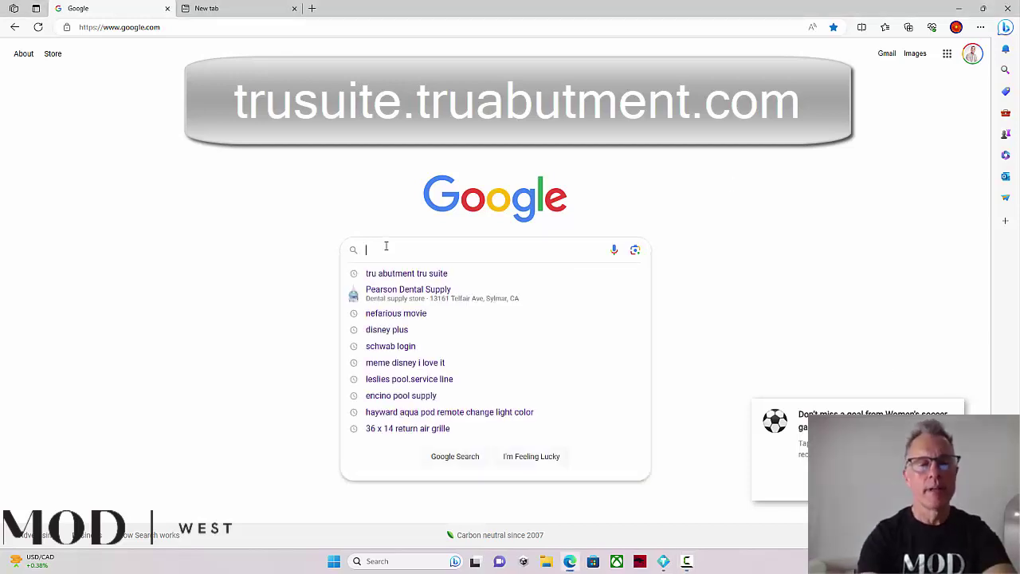
text(r)
key(BackSpace)
text(tr)
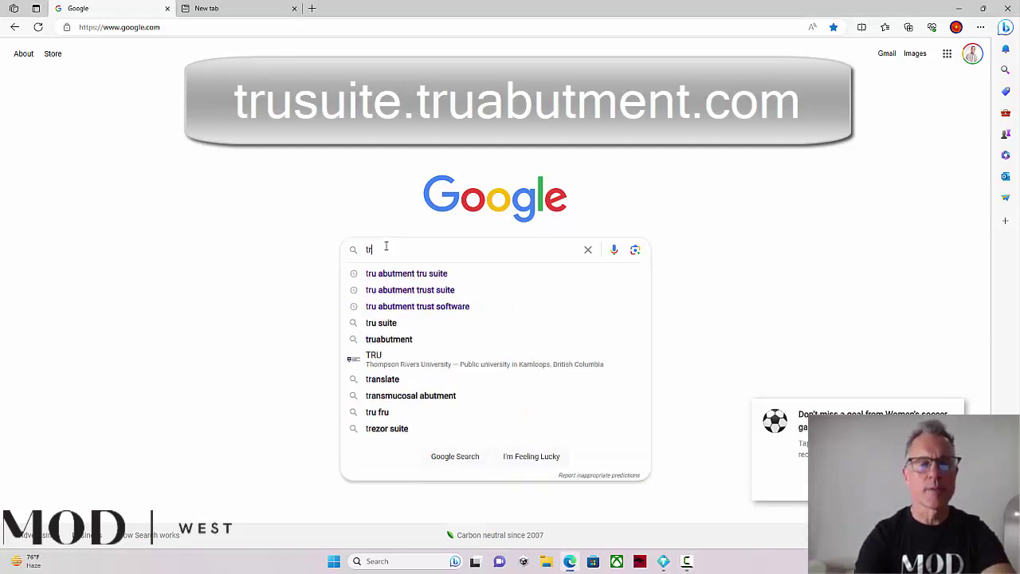
text(u abutment)
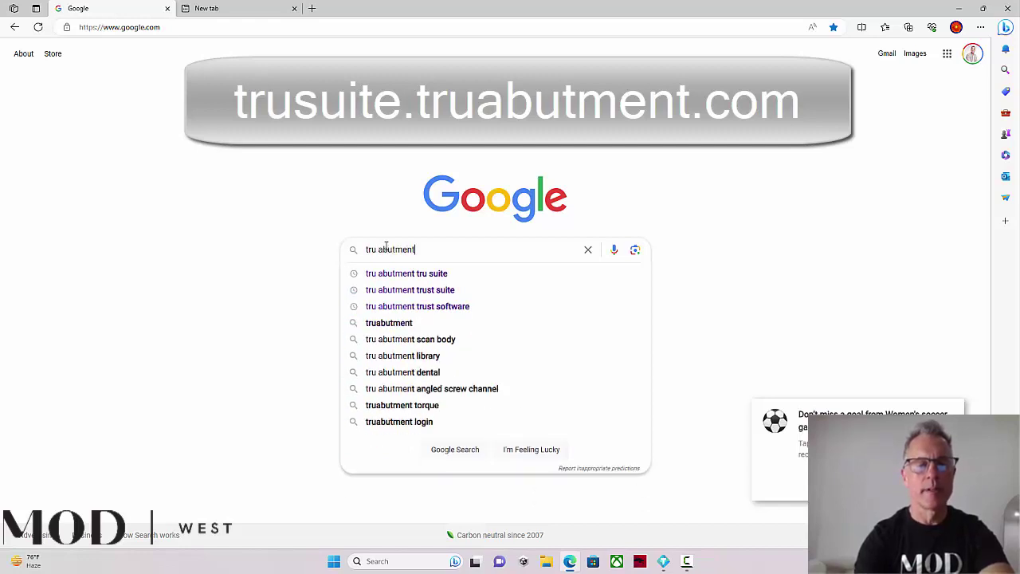
text( tru suite)
key(Return)
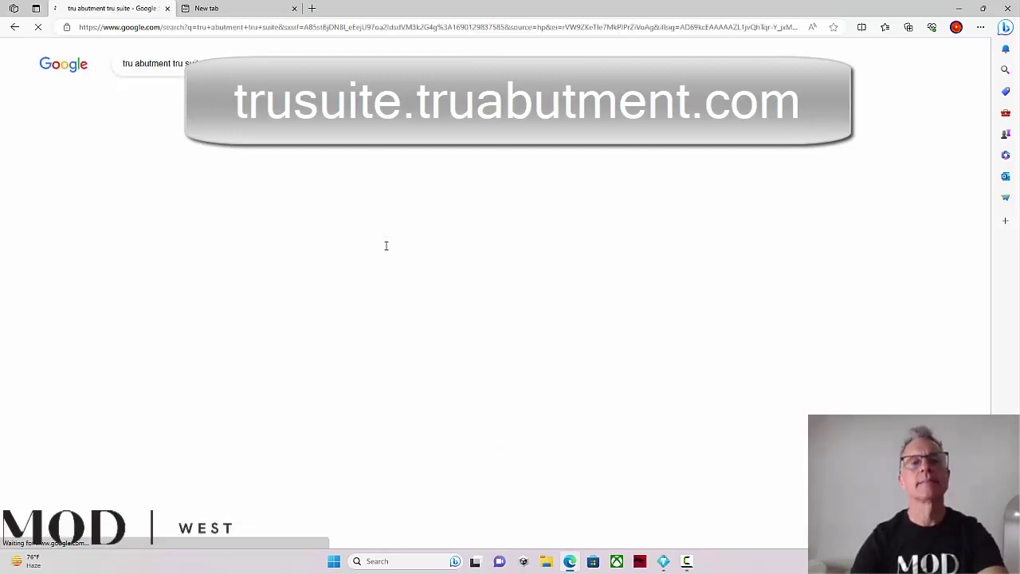
- Open the TruSuite website from the search results and go to its software download page
click(187, 193)
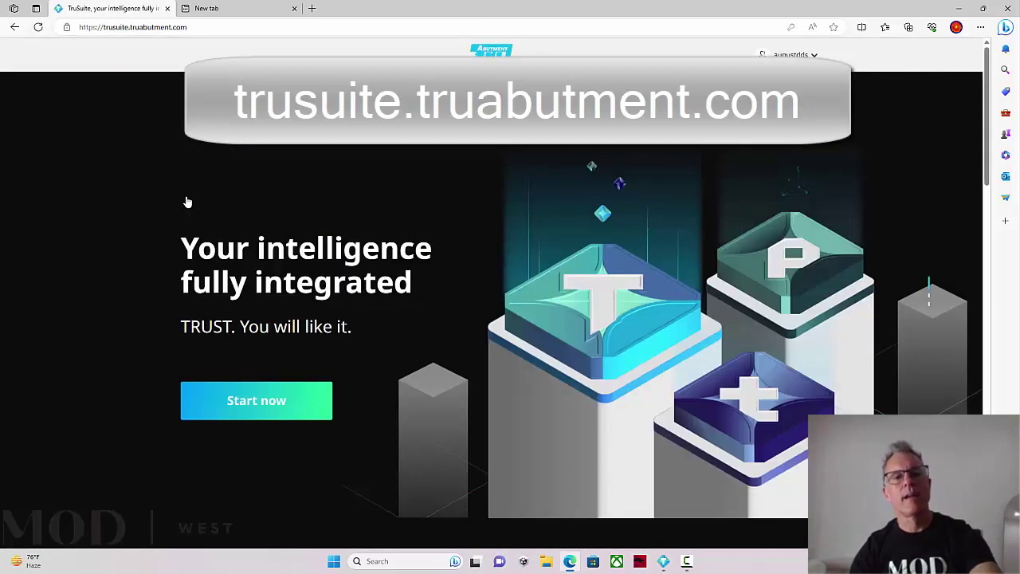
click(250, 410)
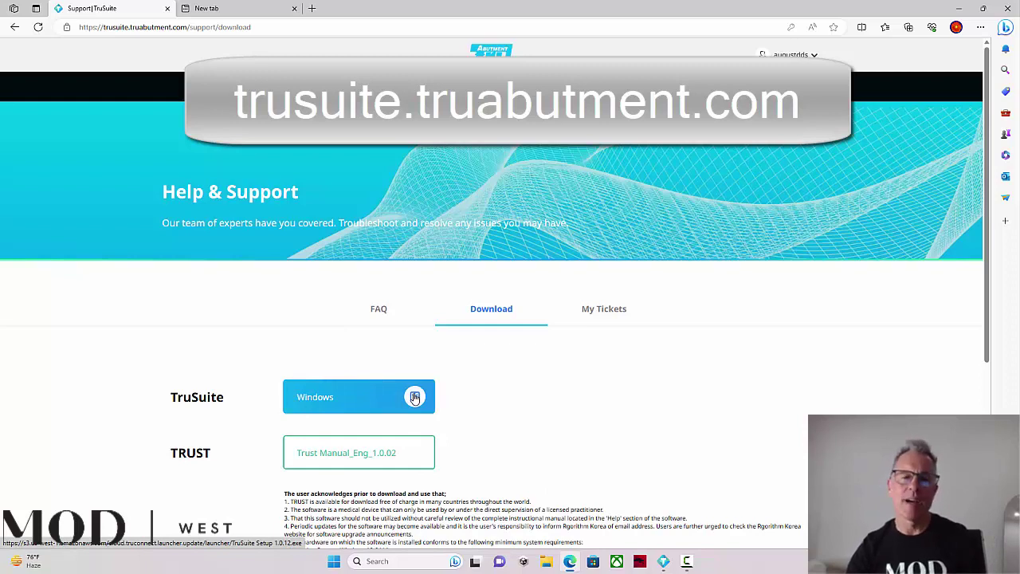
- Launch the installed TruSuite desktop application and run the PYLON implant guide software from its services
click(392, 561)
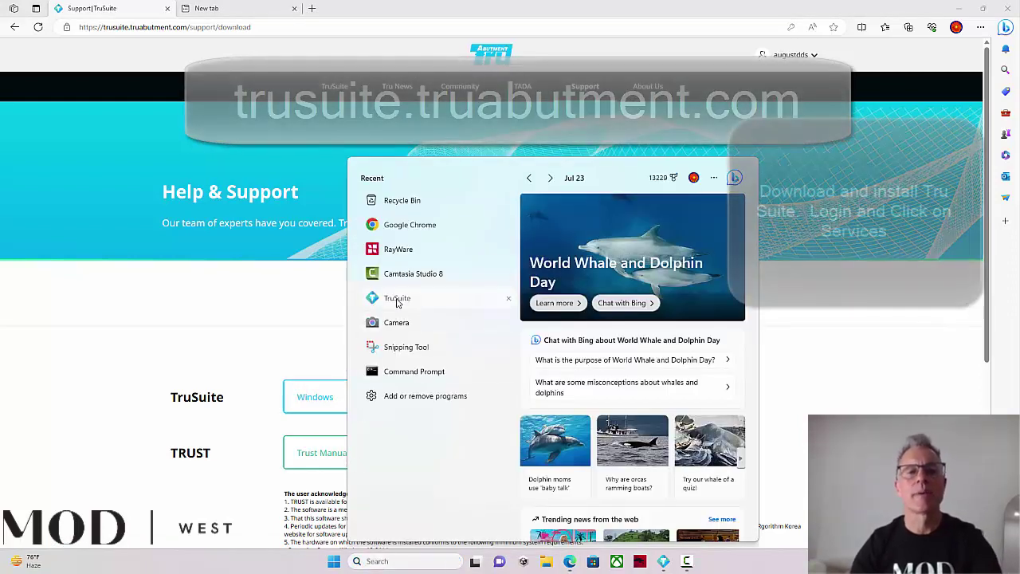
click(397, 300)
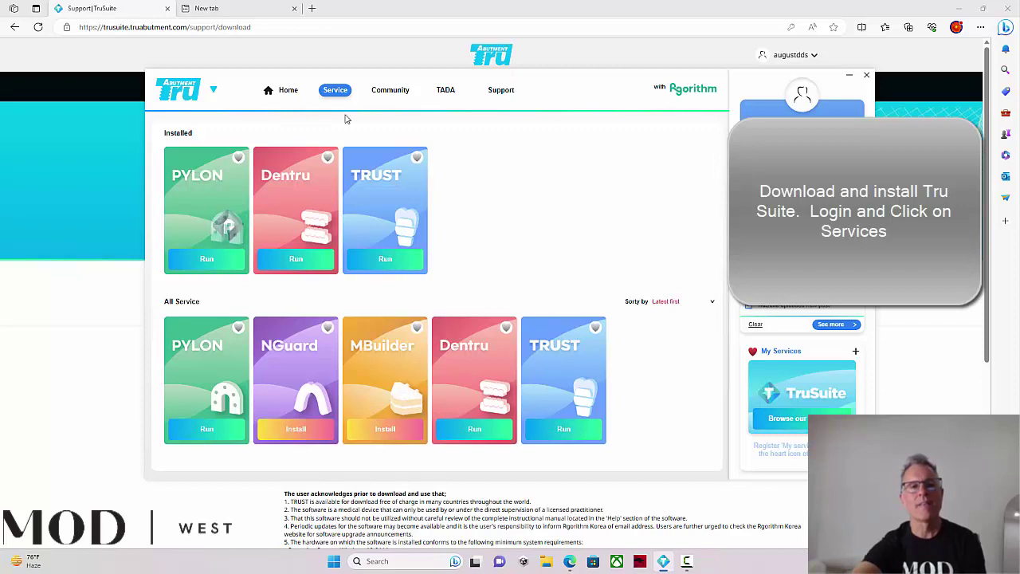
click(195, 204)
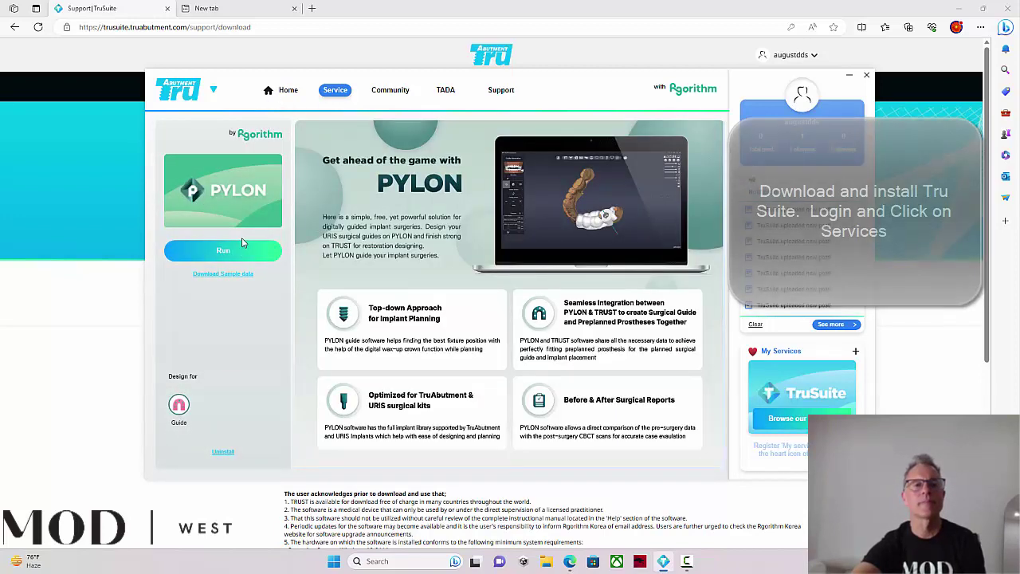
click(236, 261)
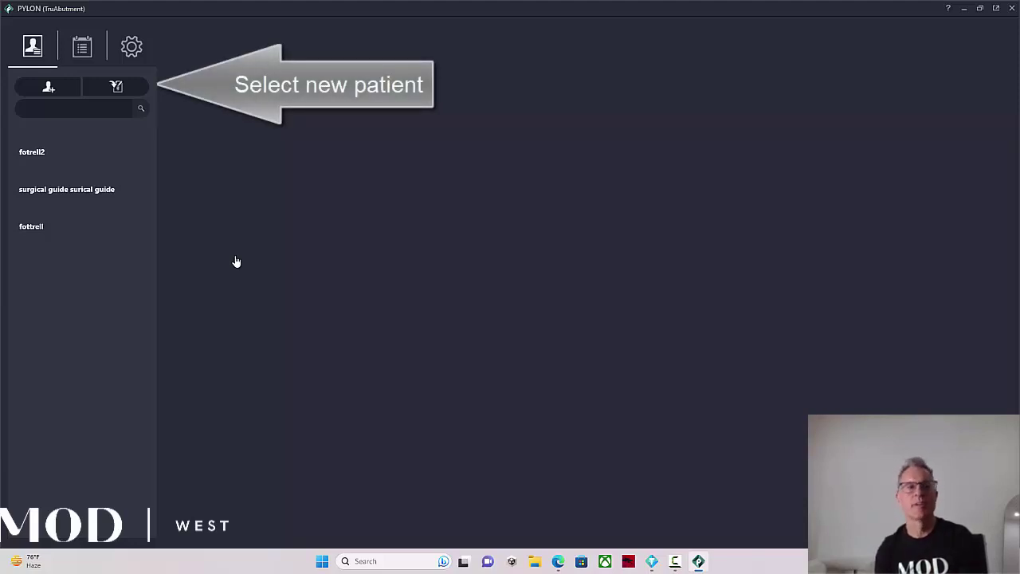
- Create a new patient record, entering only the patient's last name
click(49, 87)
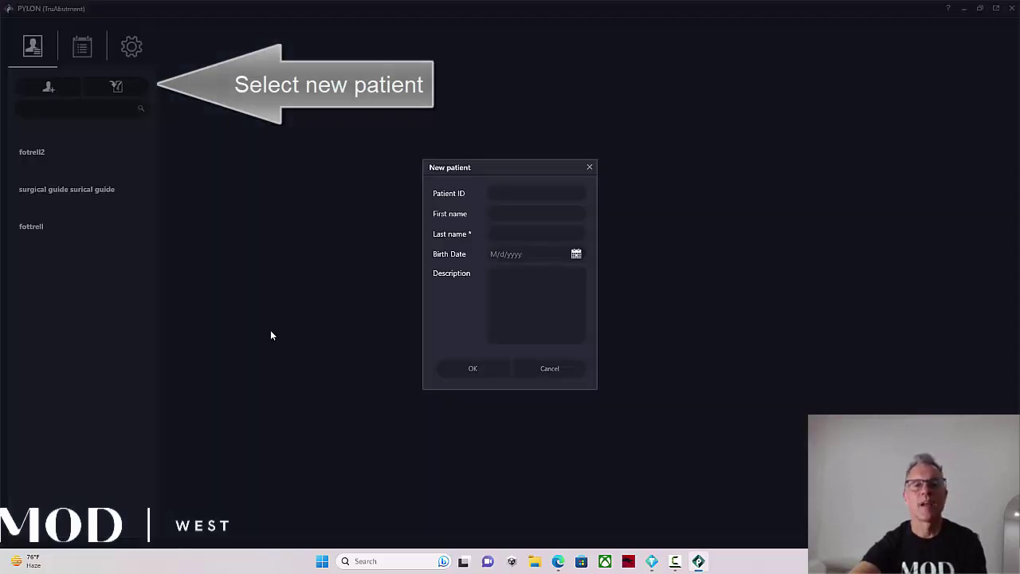
click(520, 234)
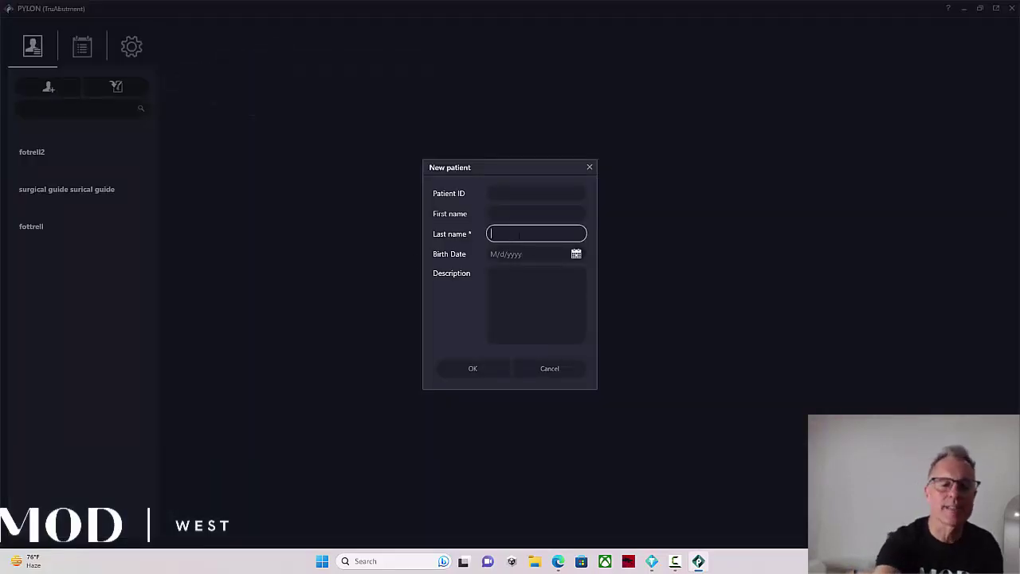
text(dec)
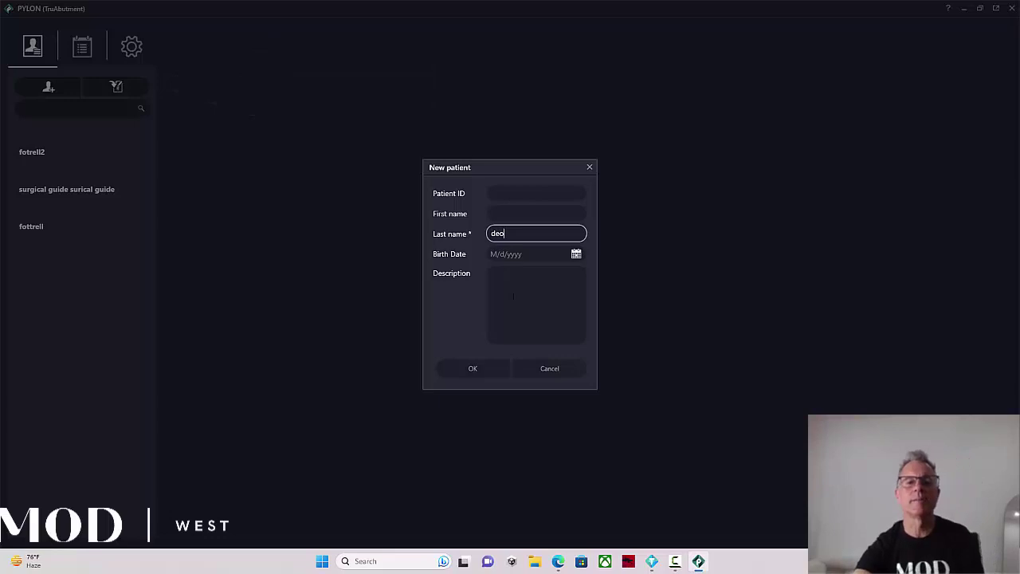
click(453, 371)
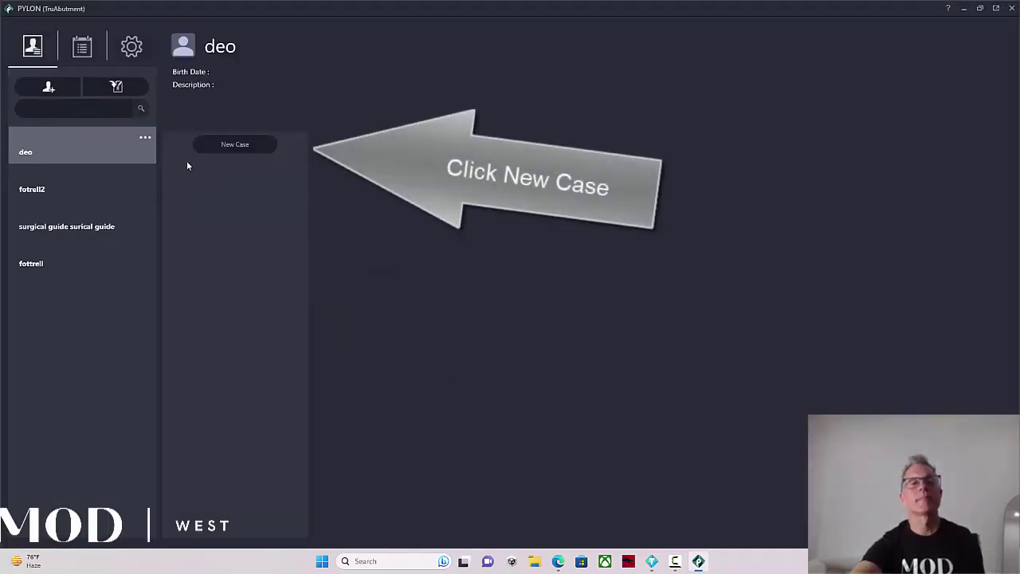
- Start a new case for the patient and assign crown, implant planning and surgical guide to upper tooth 16
click(236, 145)
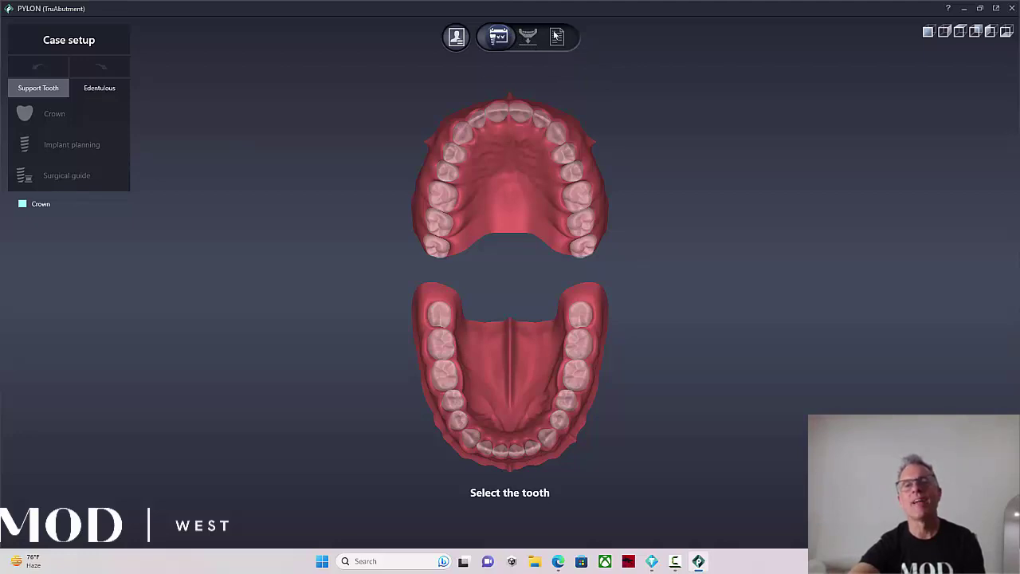
click(444, 205)
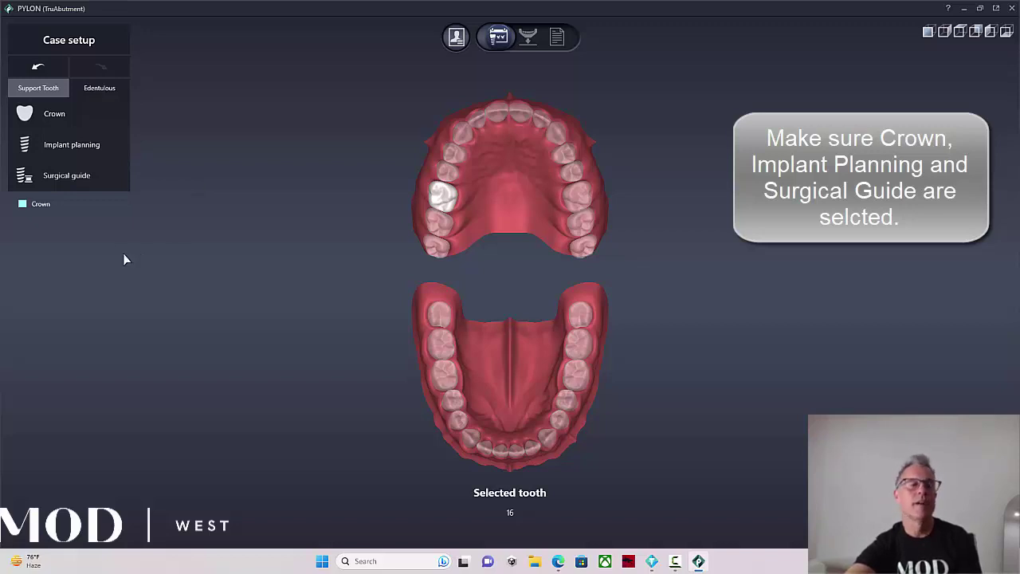
click(70, 126)
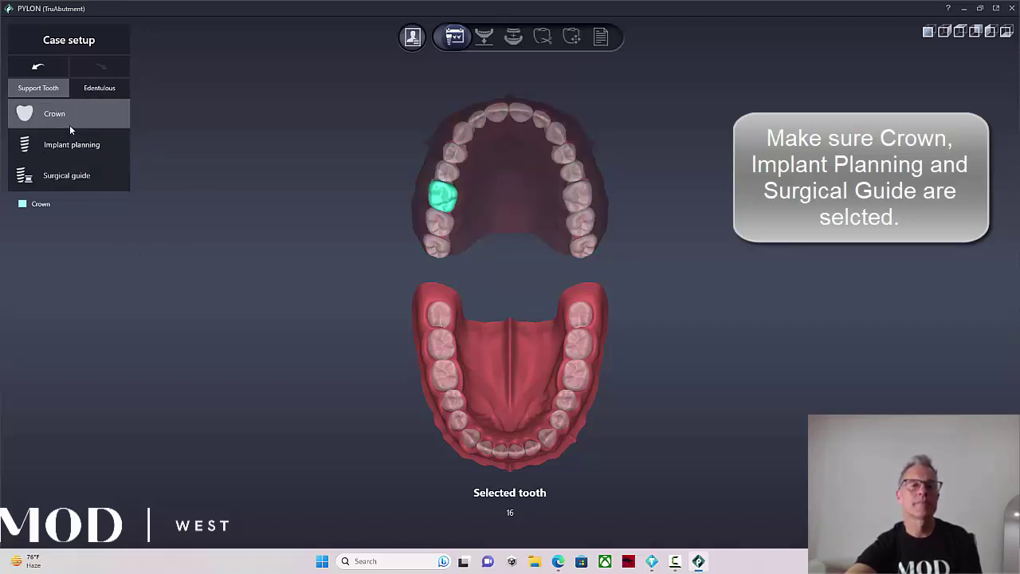
click(70, 151)
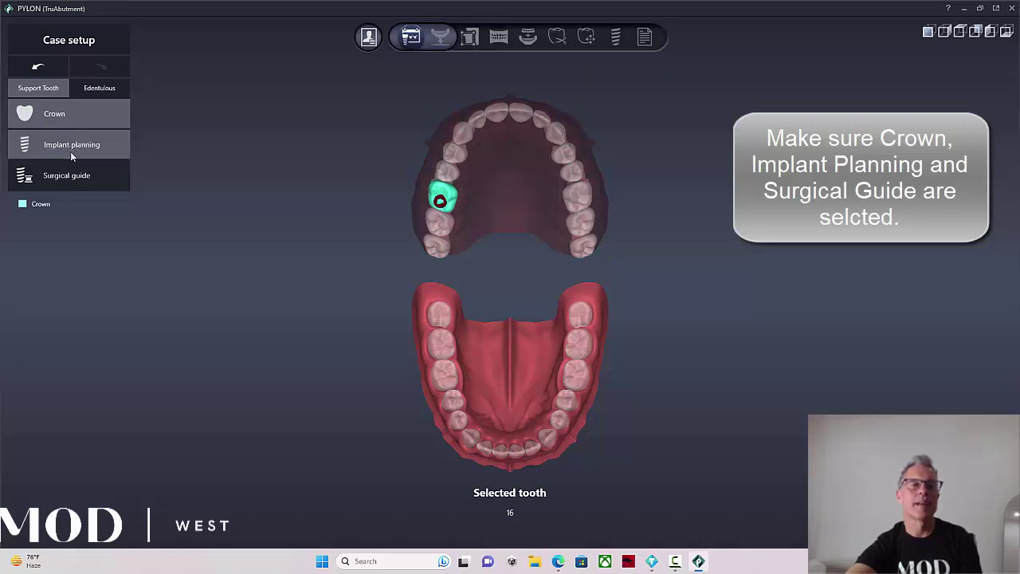
click(68, 182)
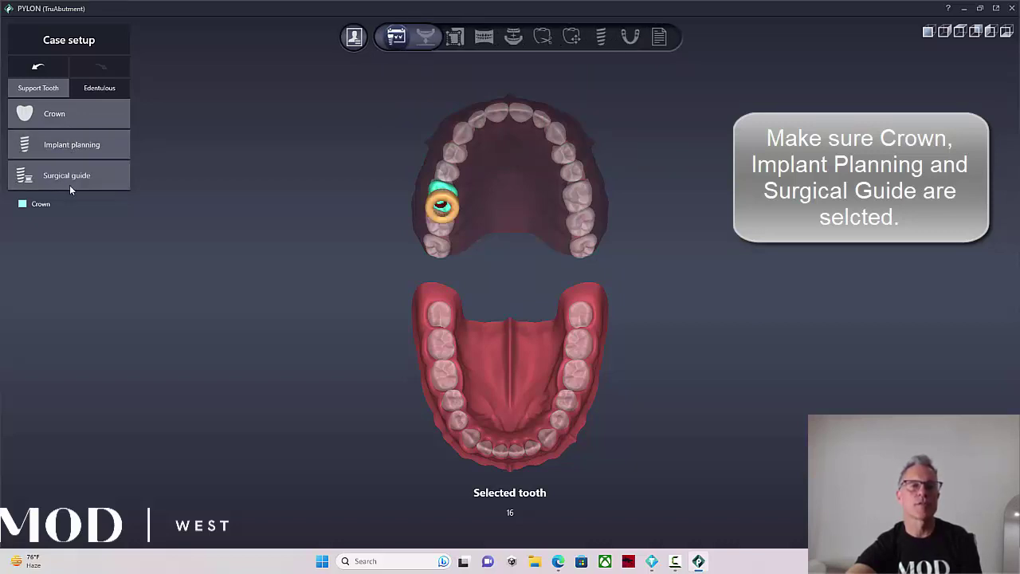
right_drag(684, 221, 488, 263)
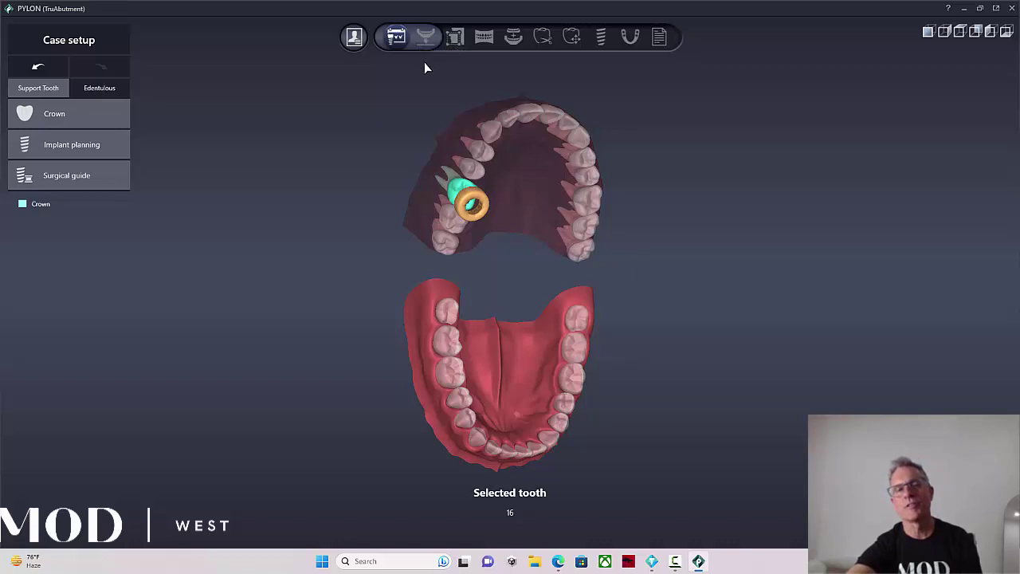
- Go to data registration and load the CT data by opening DICOM file 563 from the patient's CT subfolder
click(428, 38)
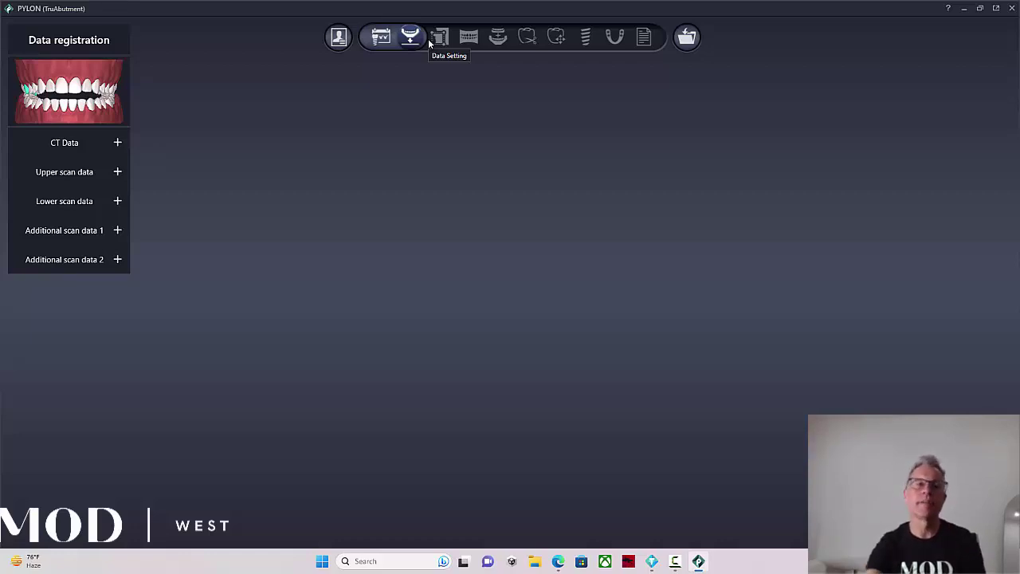
click(122, 155)
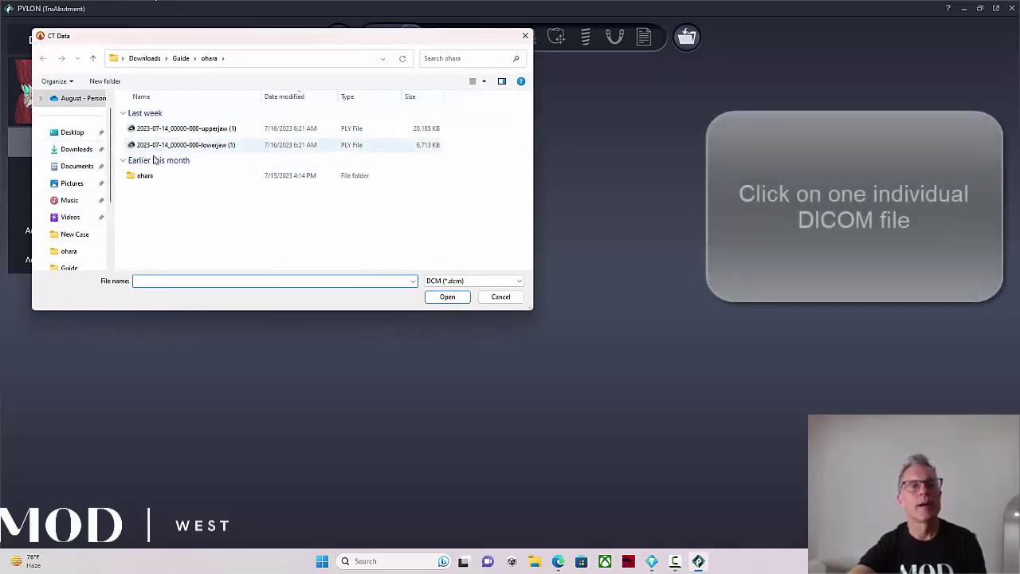
click(147, 175)
double_click(148, 176)
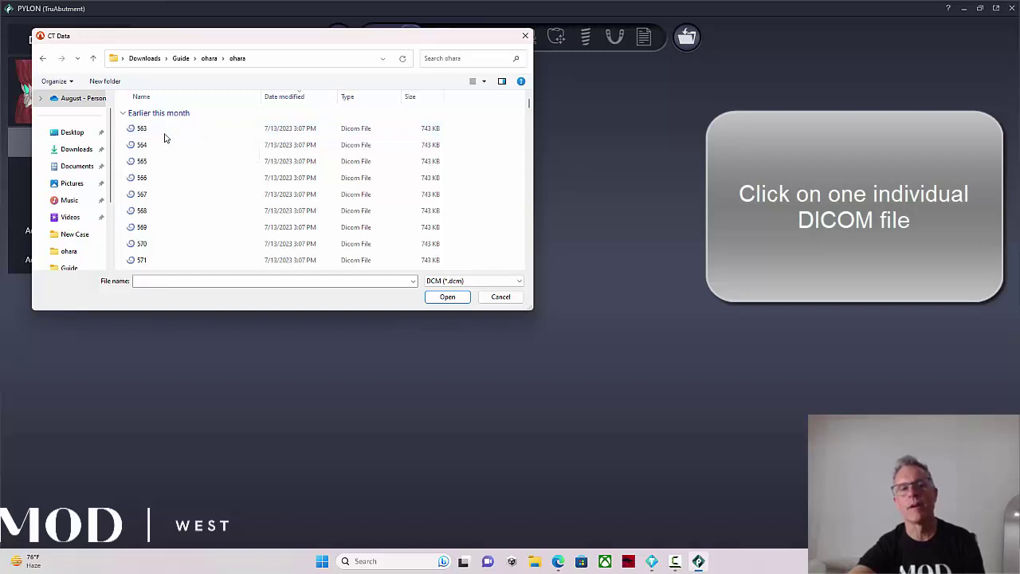
click(165, 134)
double_click(165, 136)
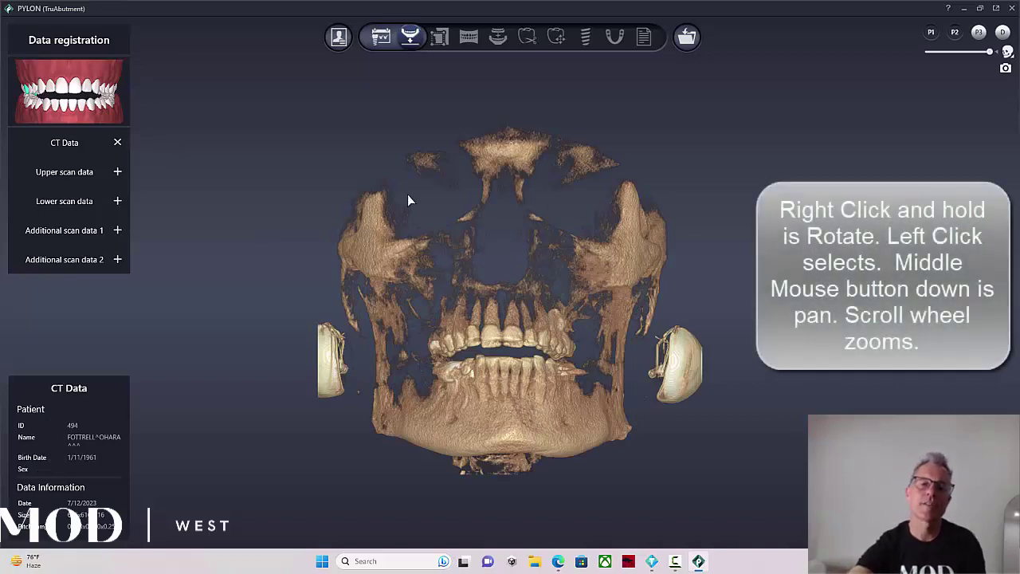
- Load the file "2023-07-14_00000-000-upperjaw (1)" as the upper scan data and inspect the scan from another angle
right_drag(566, 221, 540, 256)
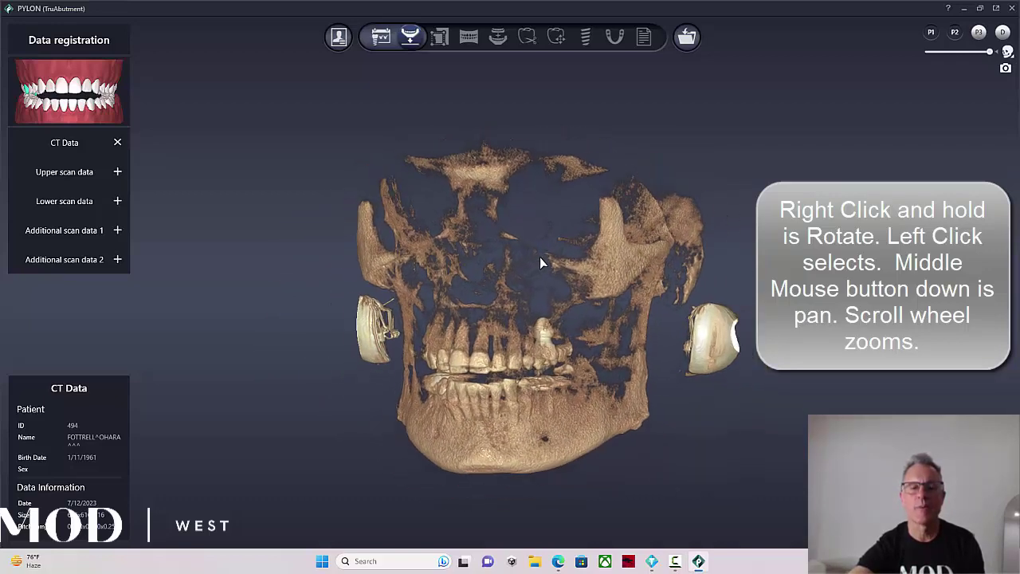
scroll(540, 259, up, 2)
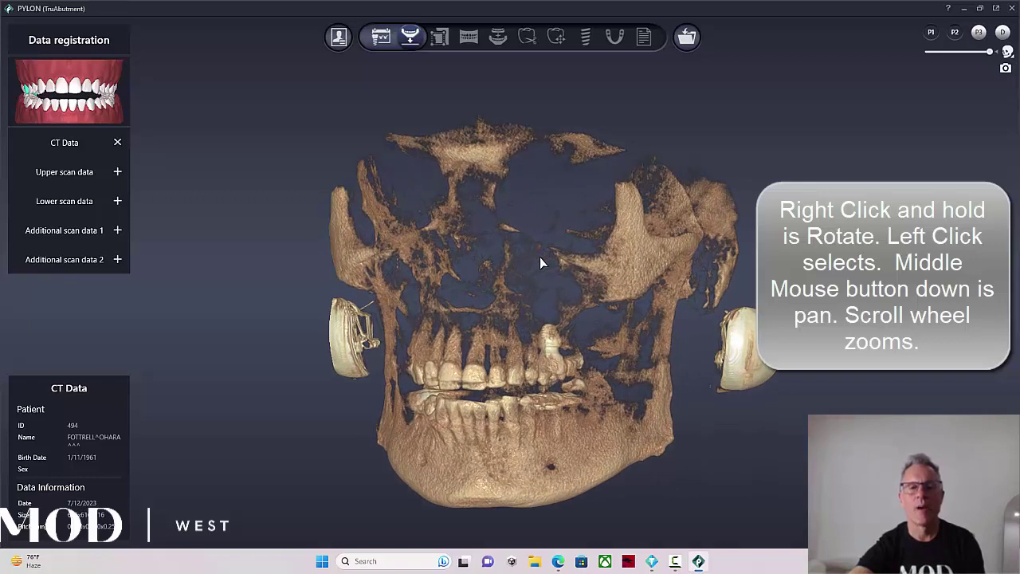
middle_drag(540, 256, 504, 199)
scroll(512, 221, down, 1)
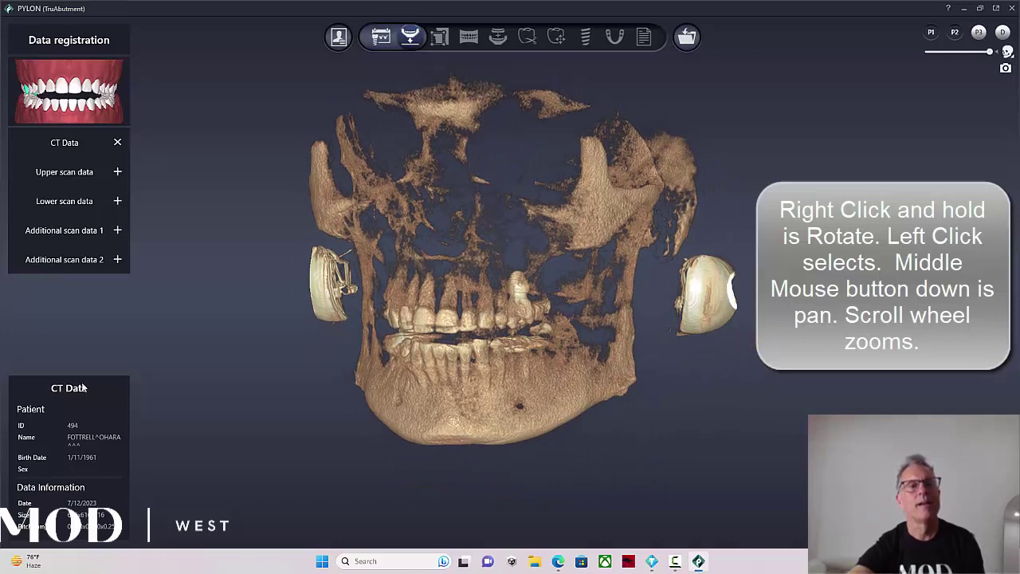
click(118, 172)
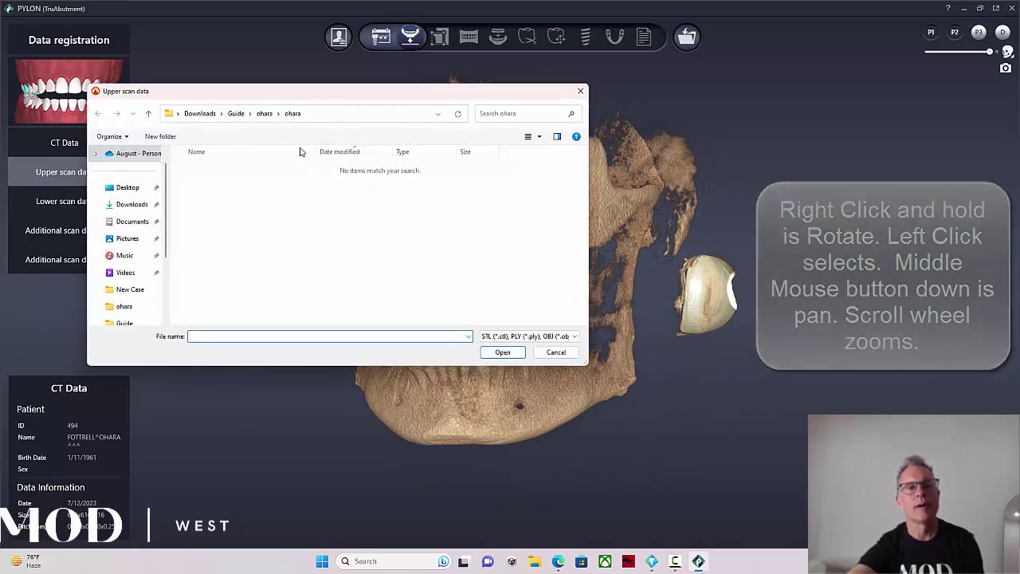
click(259, 118)
double_click(289, 185)
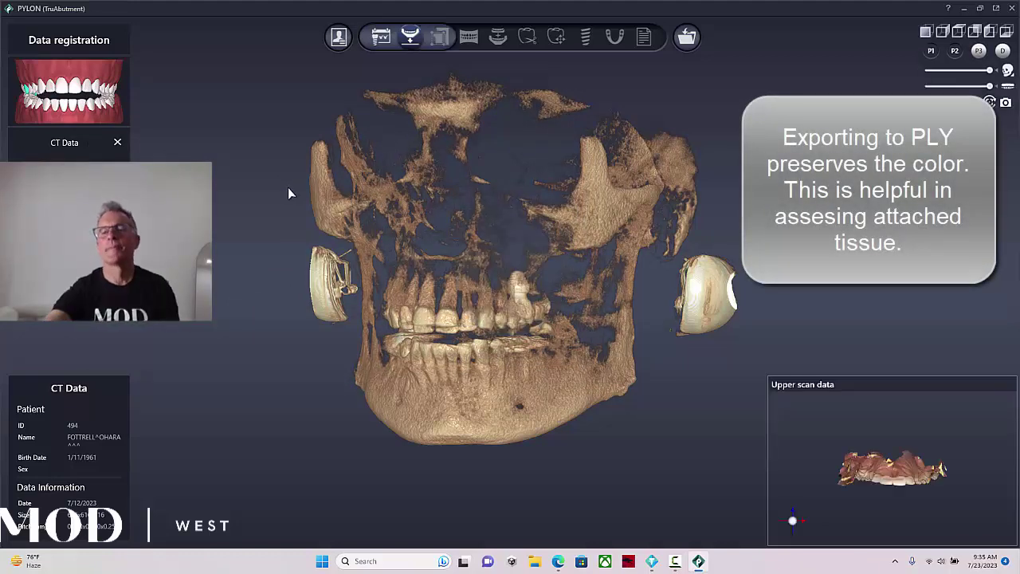
scroll(289, 192, up, 1)
drag(906, 435, 871, 411)
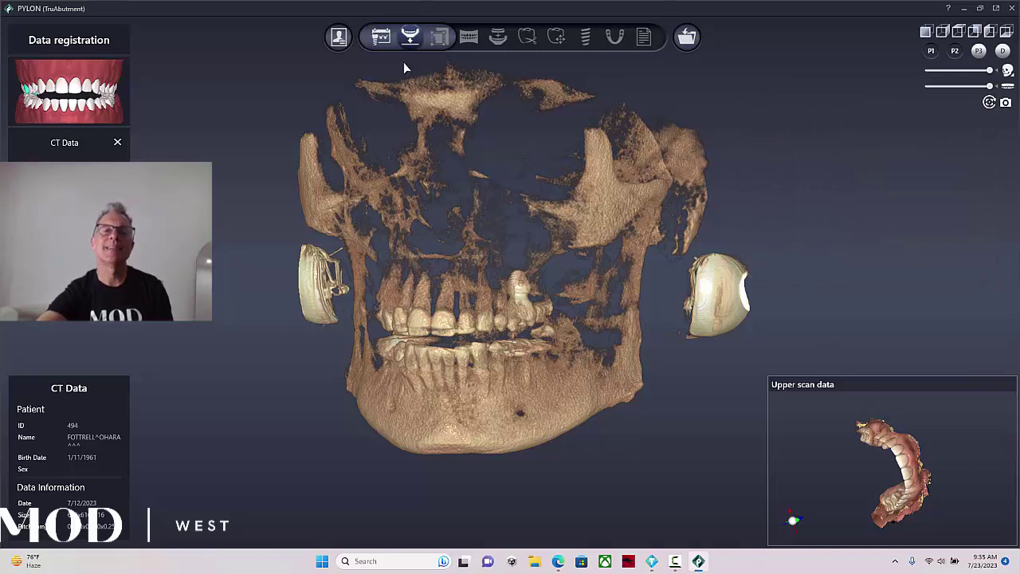
- Go to the data setting stage and look through the sagittal slices to check the CT alignment
click(438, 38)
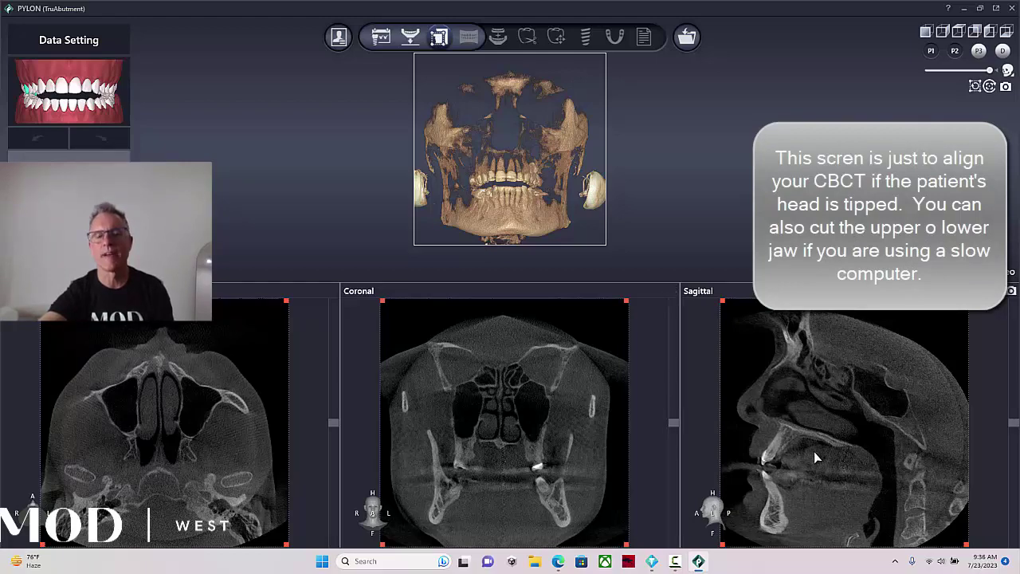
right_drag(813, 452, 811, 455)
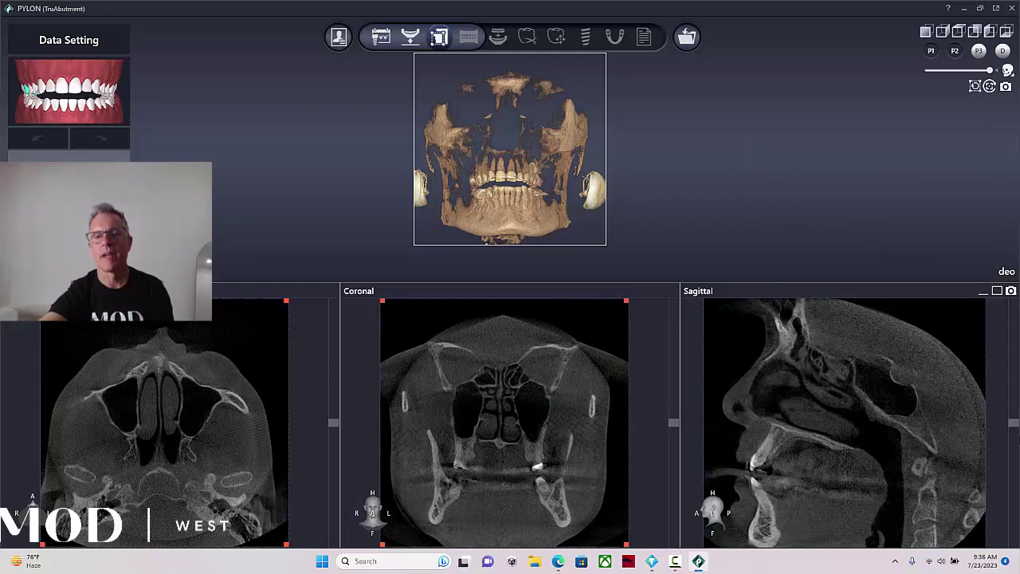
drag(1013, 421, 1010, 408)
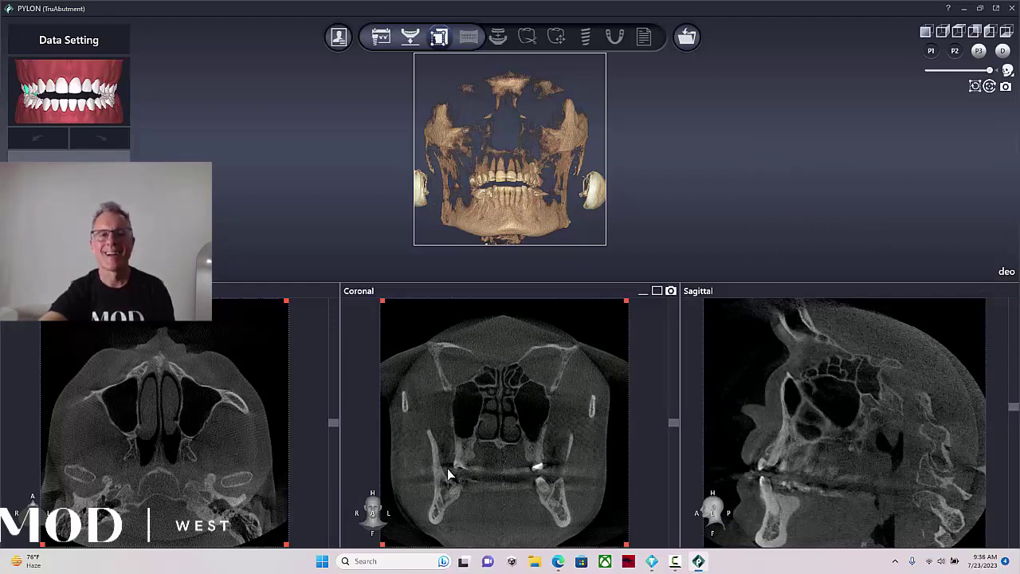
- Go to the draw curve stage and lower the axial slice plane to the middle of the upper jaw
click(470, 39)
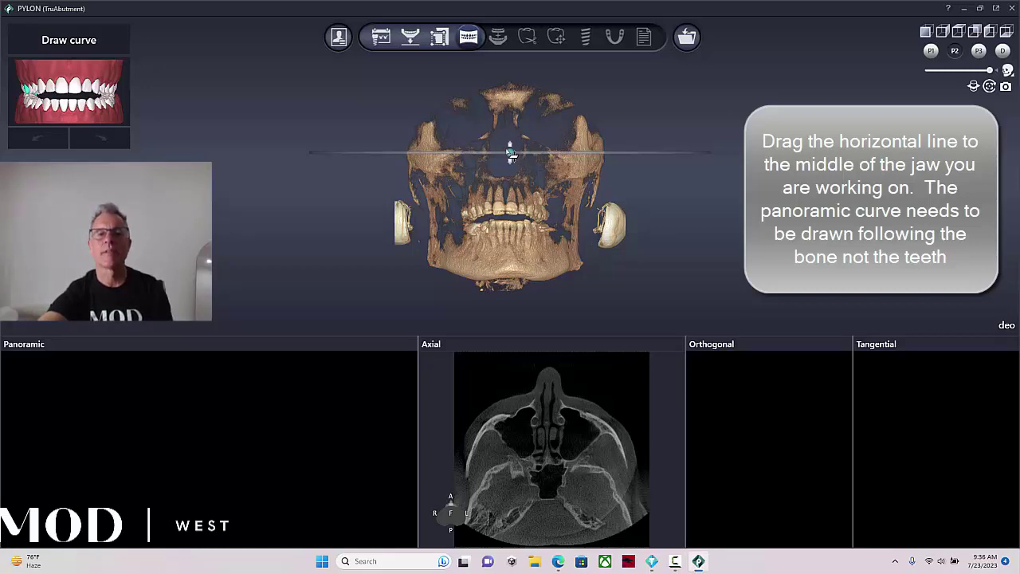
drag(511, 155, 509, 201)
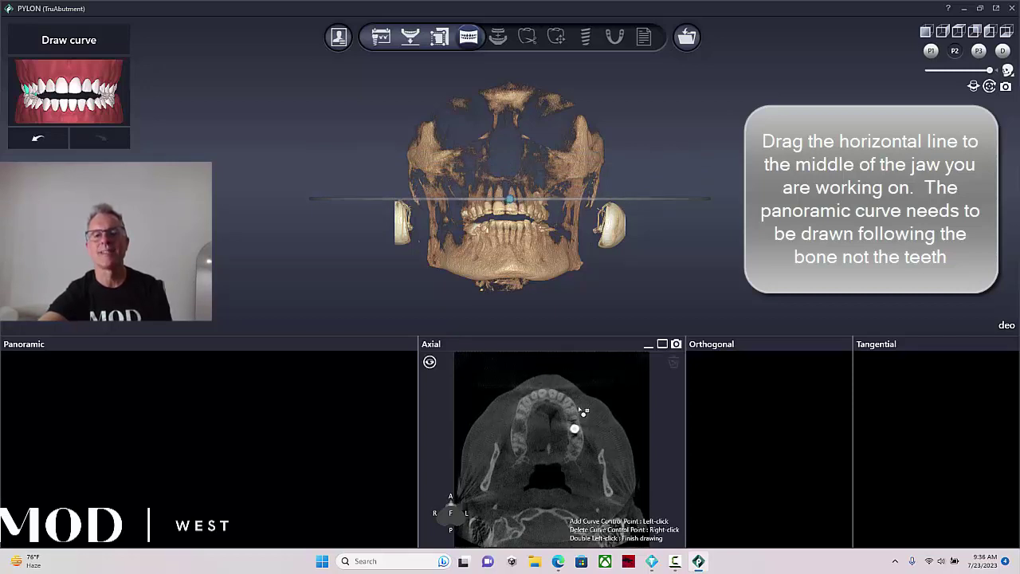
- Draw the panoramic curve on the enlarged axial slice along the centre of the upper jawbone, from one posterior end around to the other
click(662, 344)
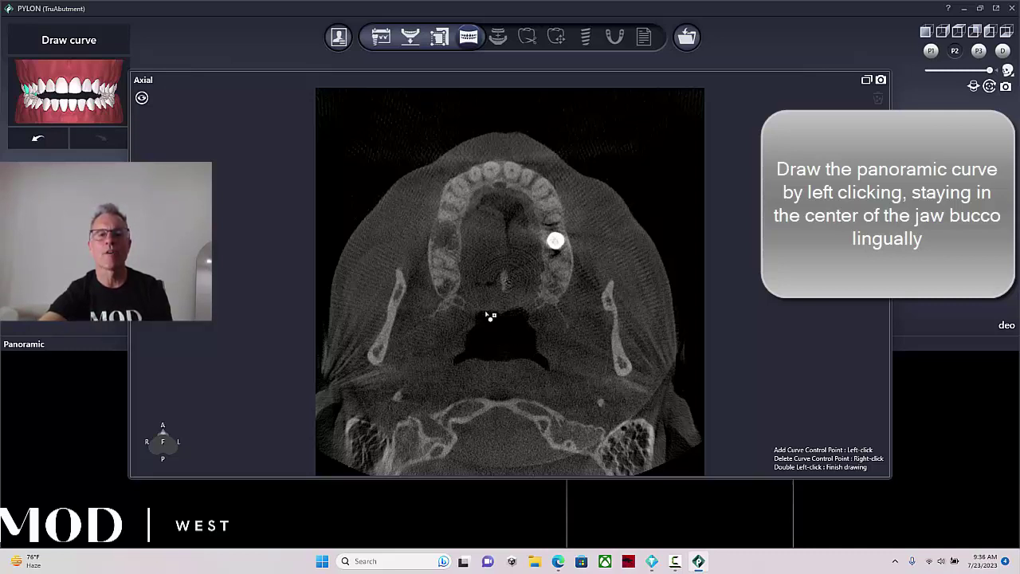
click(442, 298)
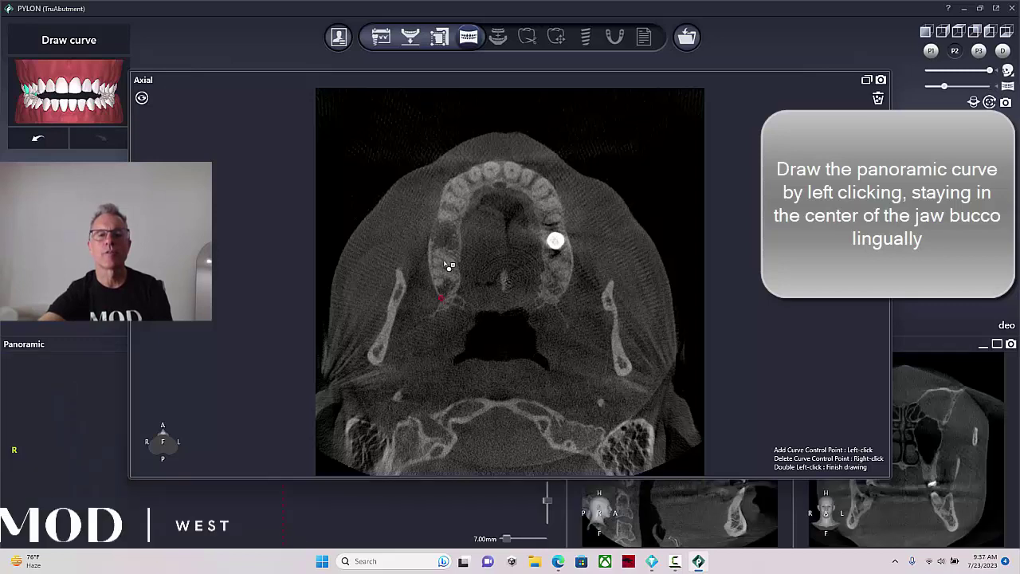
click(451, 220)
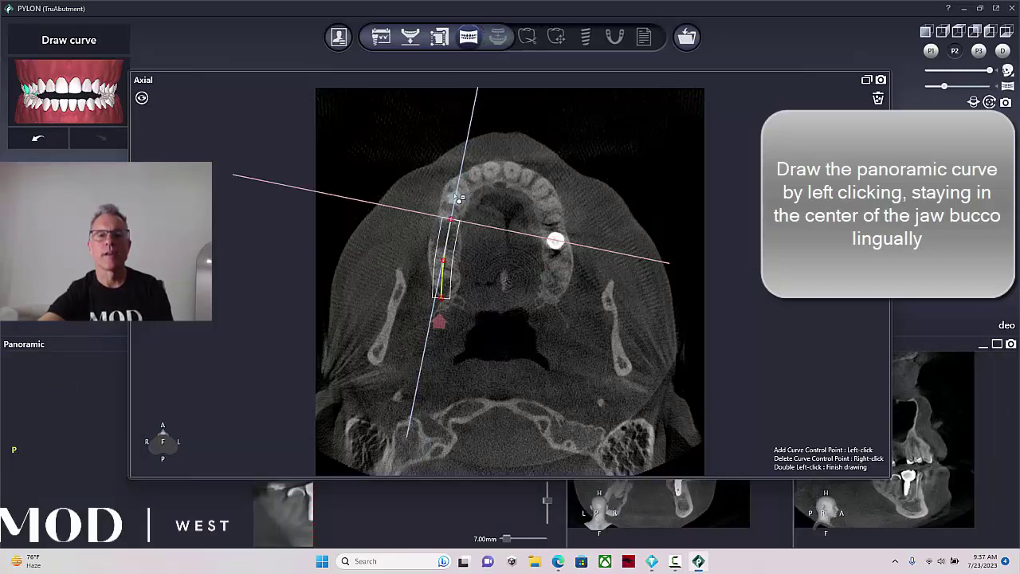
click(454, 191)
click(471, 174)
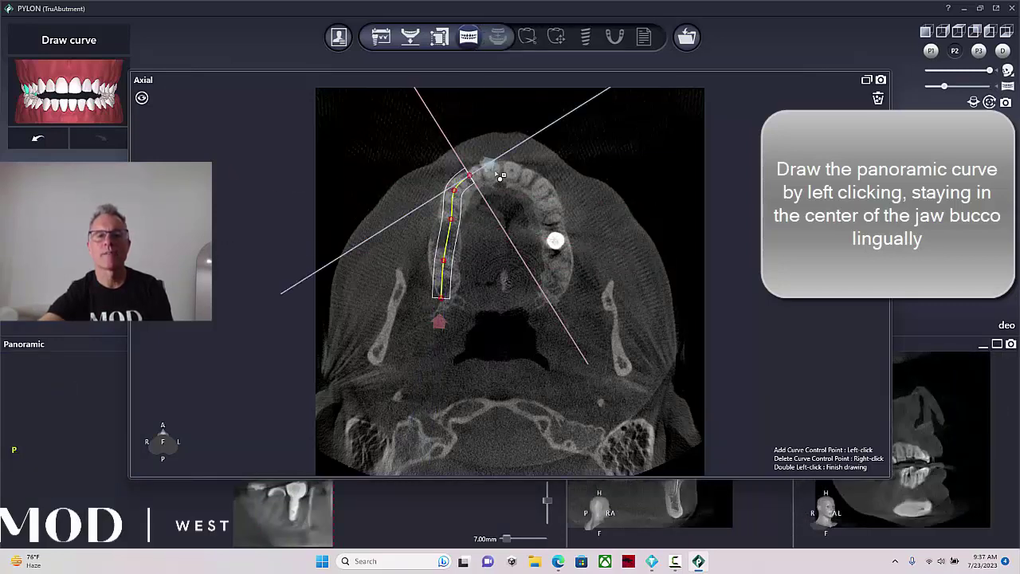
click(495, 171)
click(526, 179)
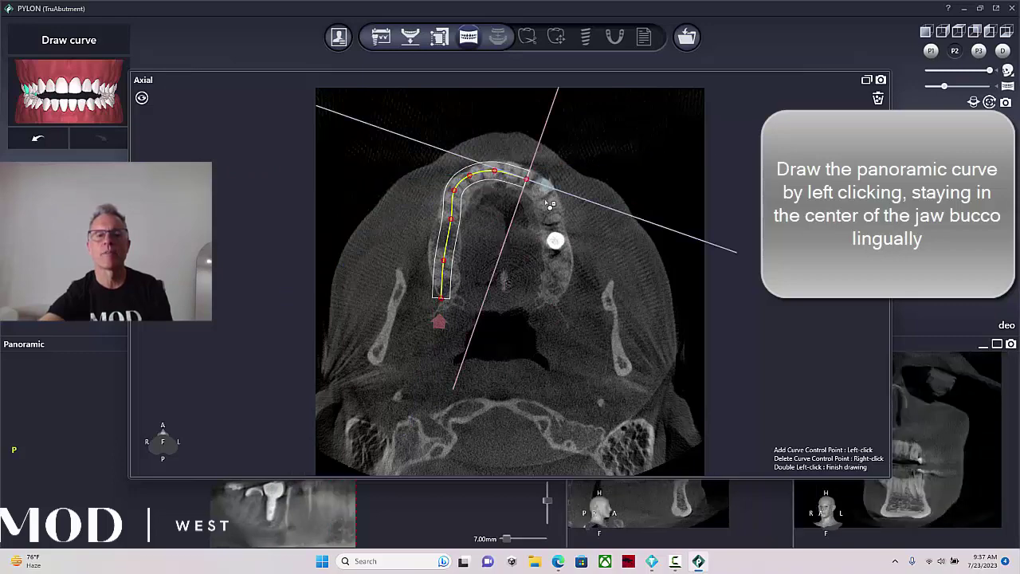
click(545, 199)
click(551, 226)
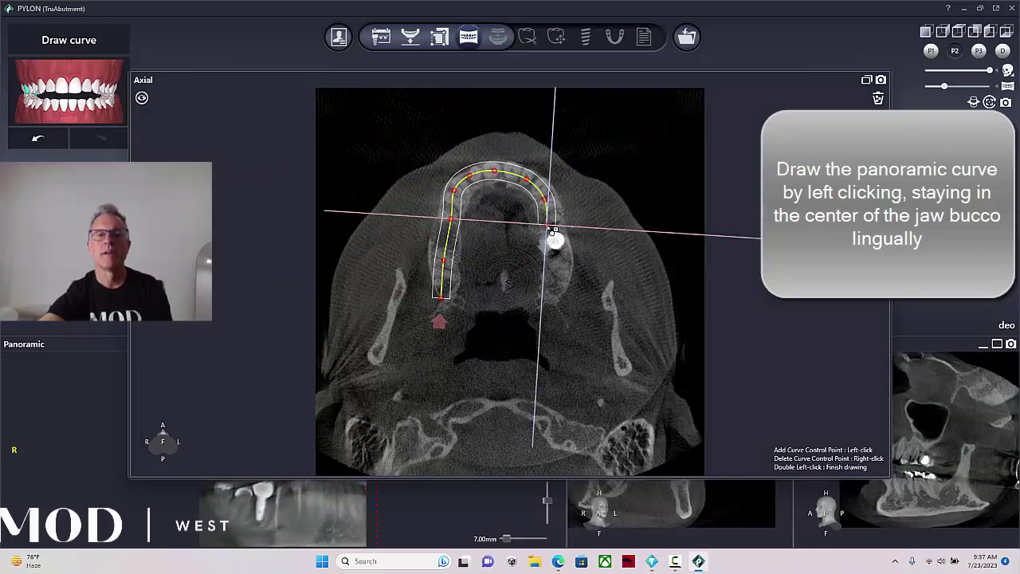
click(554, 268)
double_click(554, 302)
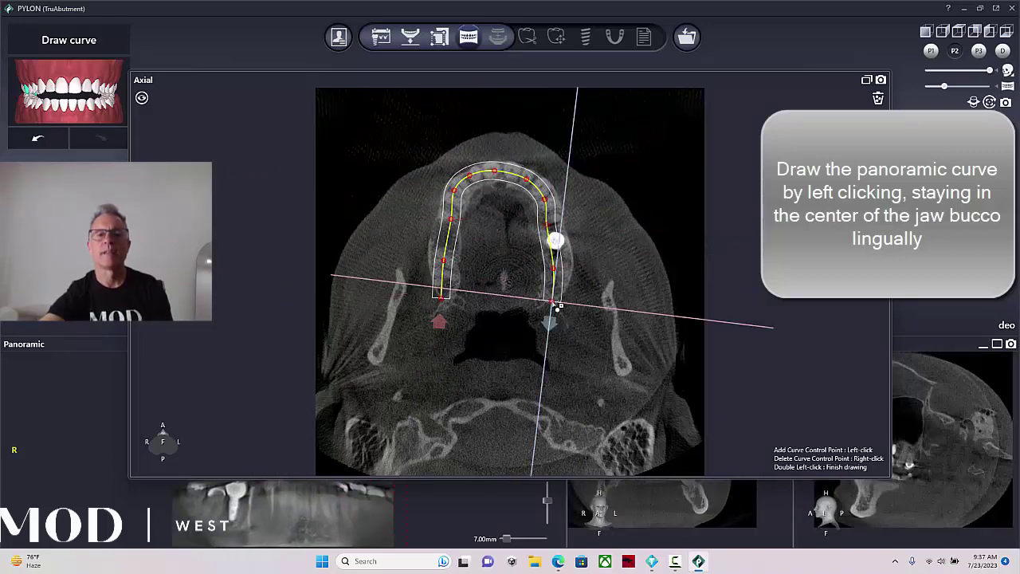
click(867, 81)
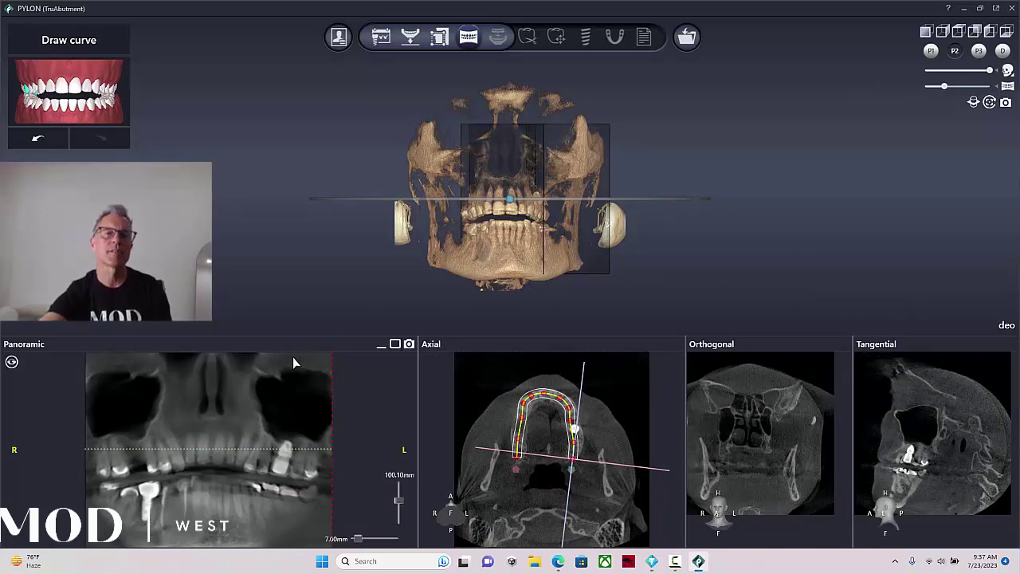
- Go to the alignment stage and mark the first matching point on the right posterior molar in both the scan mesh and the CT volume
click(498, 38)
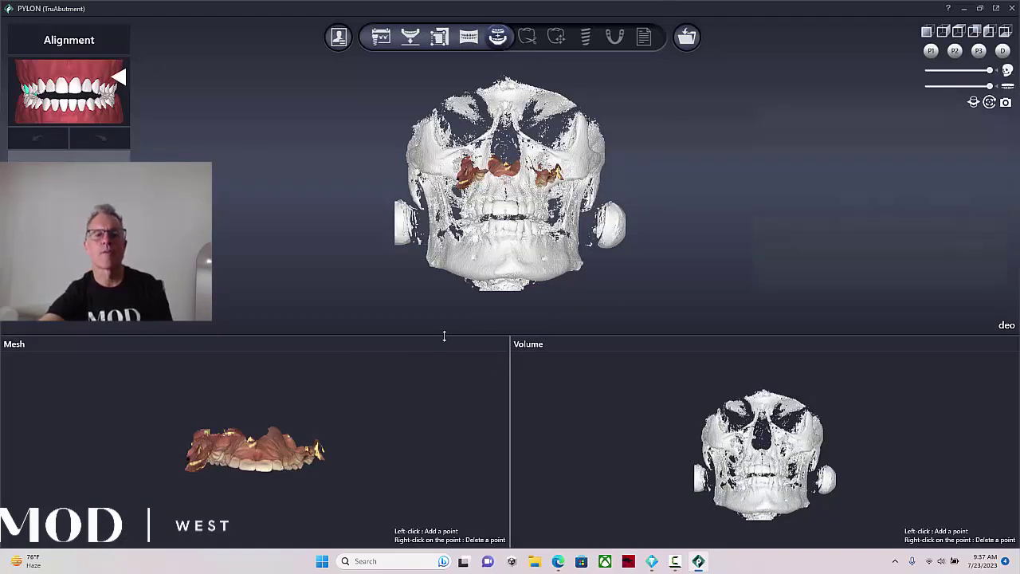
drag(444, 335, 465, 233)
scroll(371, 382, up, 4)
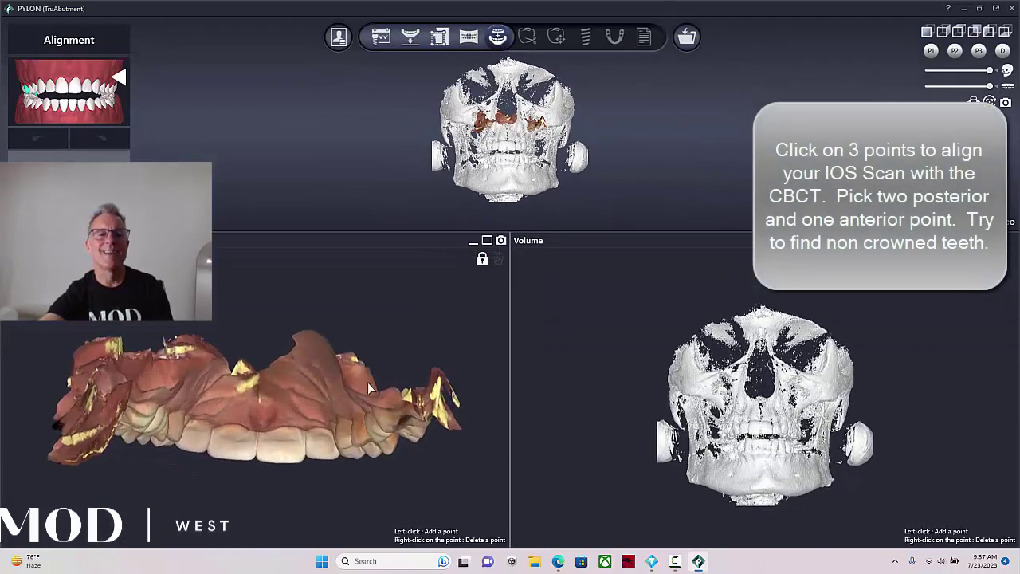
mouse_move(312, 409)
right_down()
mouse_move(389, 400)
mouse_move(320, 394)
right_up()
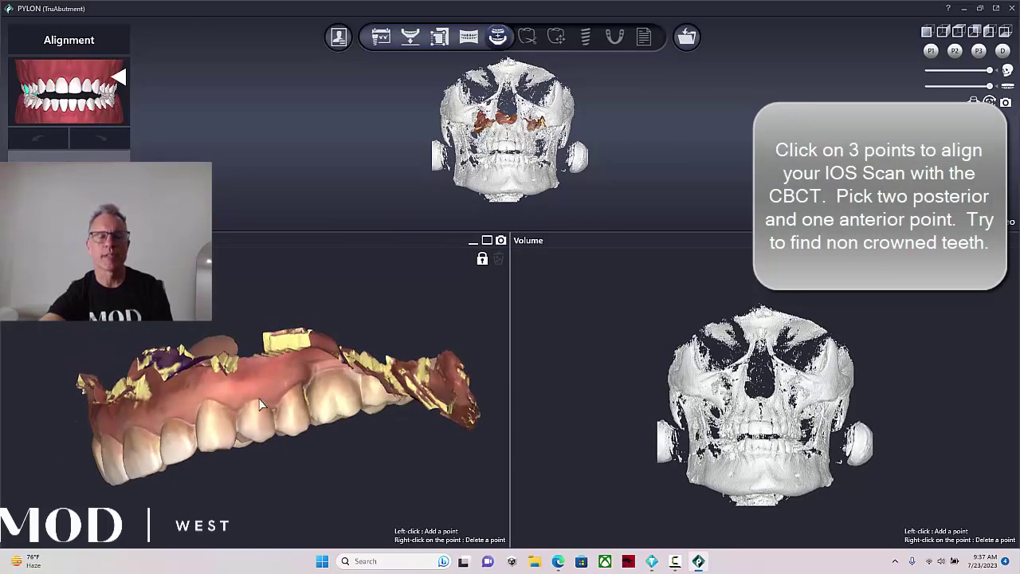
right_drag(260, 405, 420, 364)
scroll(751, 386, up, 3)
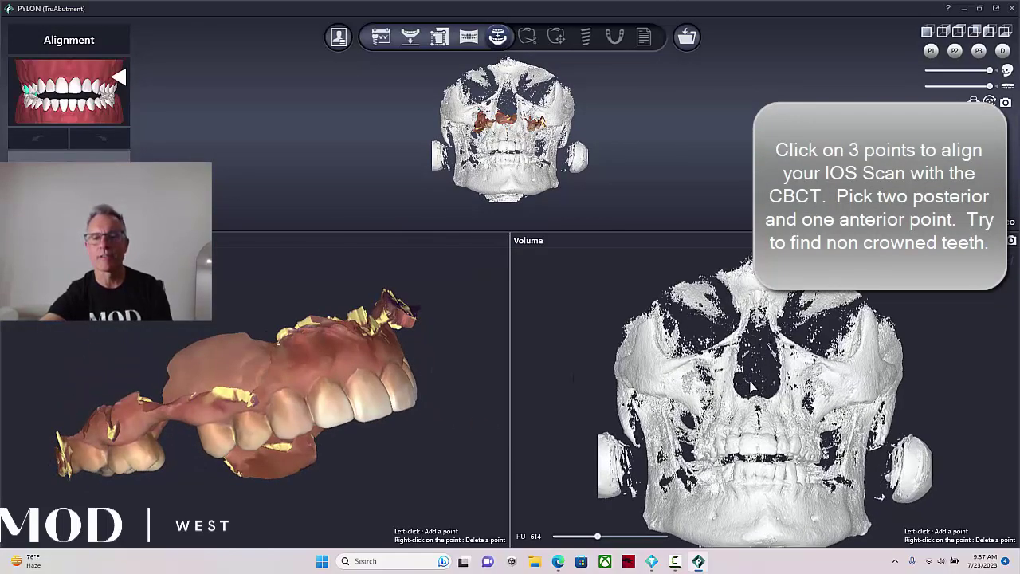
scroll(752, 388, up, 3)
right_drag(754, 387, 779, 365)
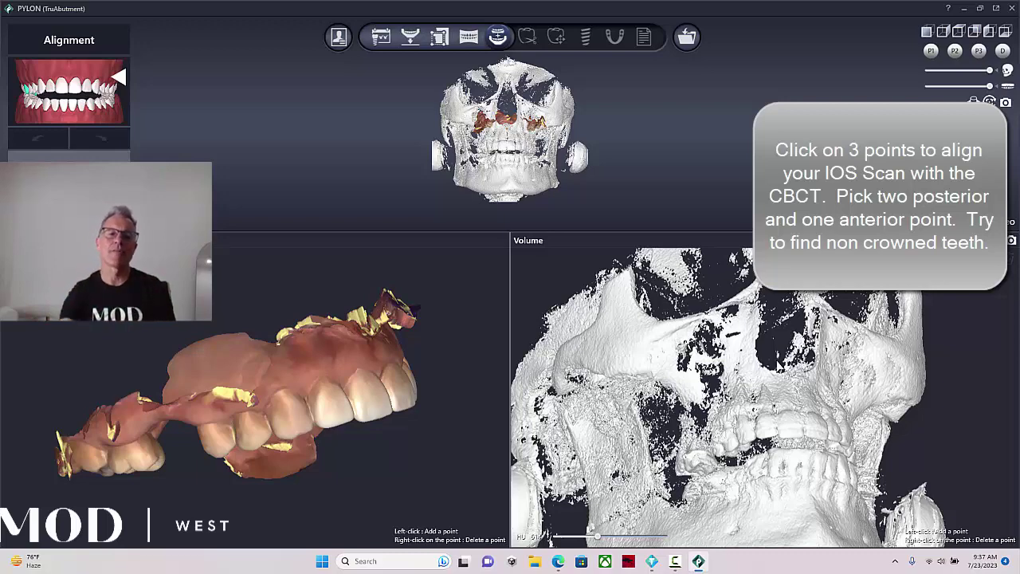
right_drag(773, 359, 847, 358)
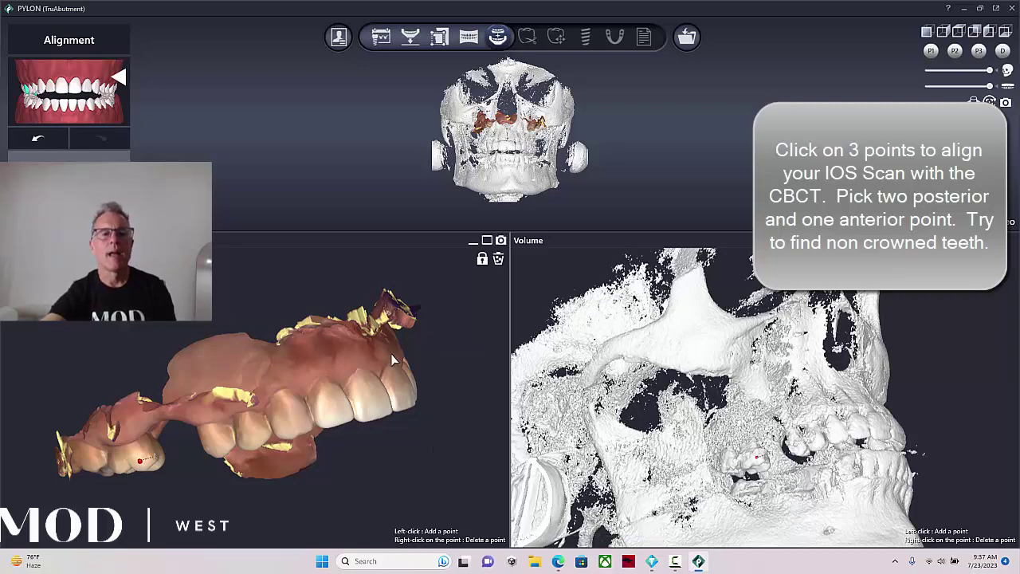
- Mark matching points two and three on an upper central incisor and a left posterior tooth in both the mesh and the volume
right_drag(392, 360, 342, 364)
right_drag(695, 370, 622, 410)
click(215, 428)
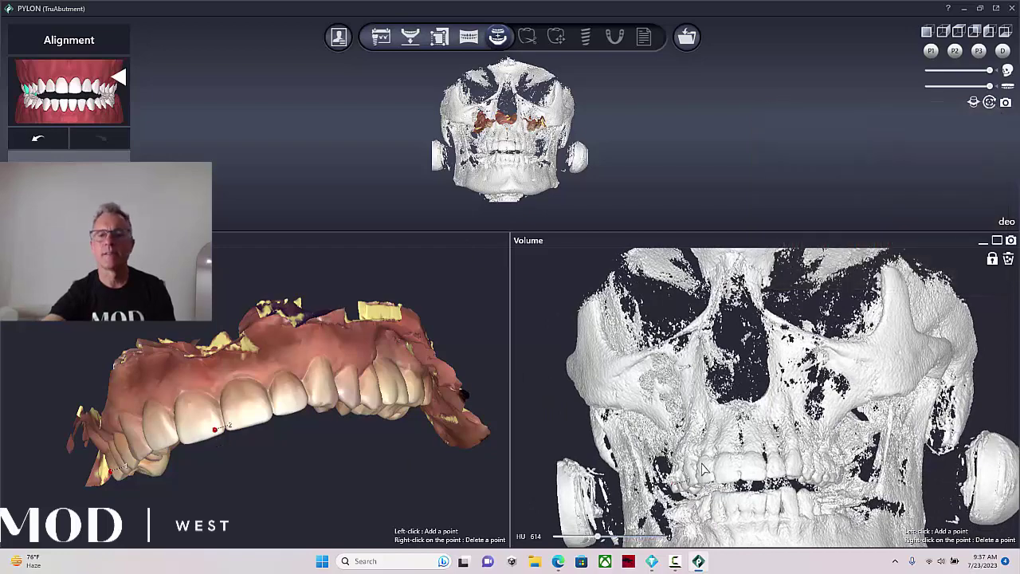
click(734, 480)
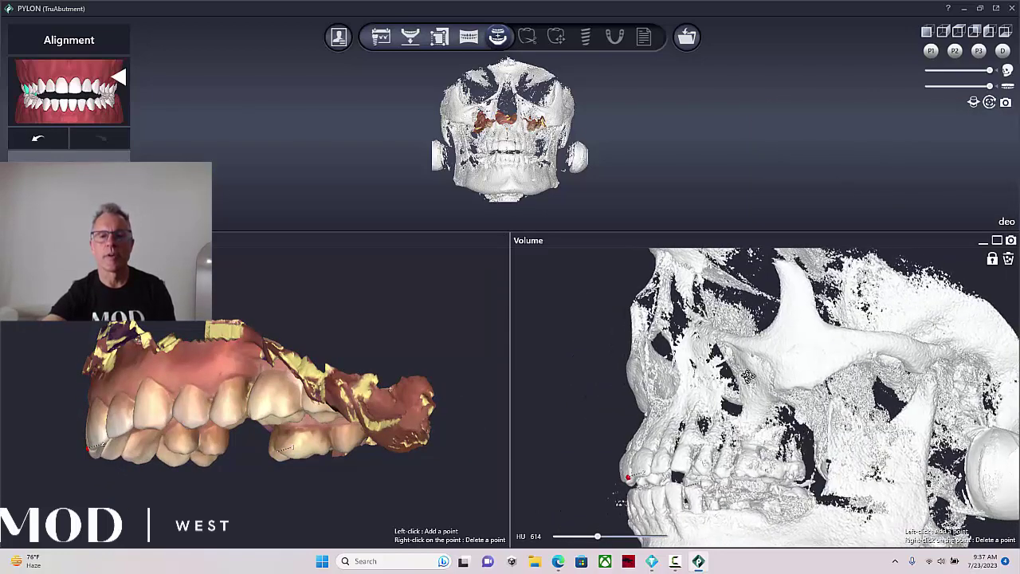
click(226, 421)
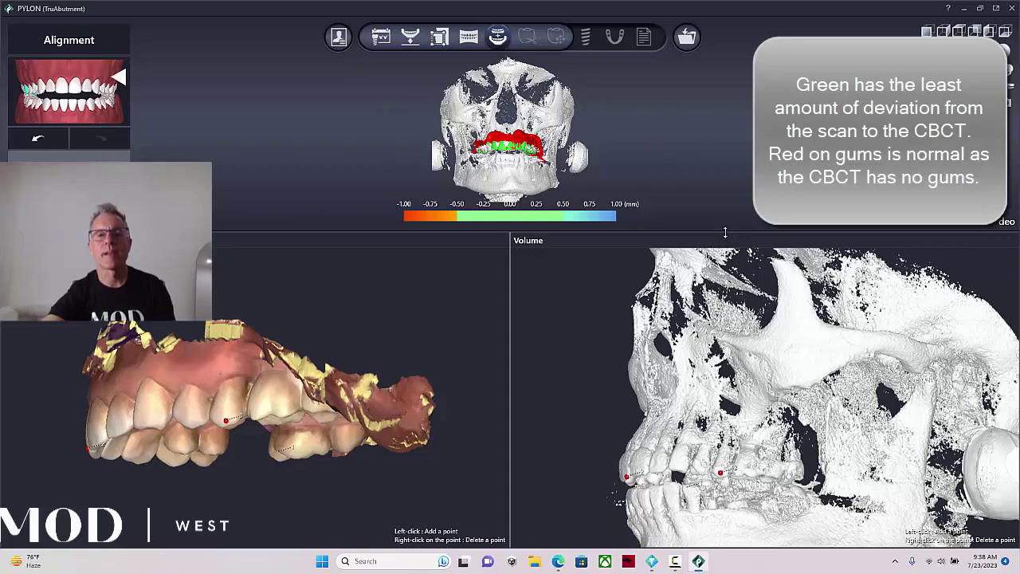
- Examine the deviation colour map of the aligned upper scan on the enlarged 3D skull from the front and side
drag(739, 232, 738, 426)
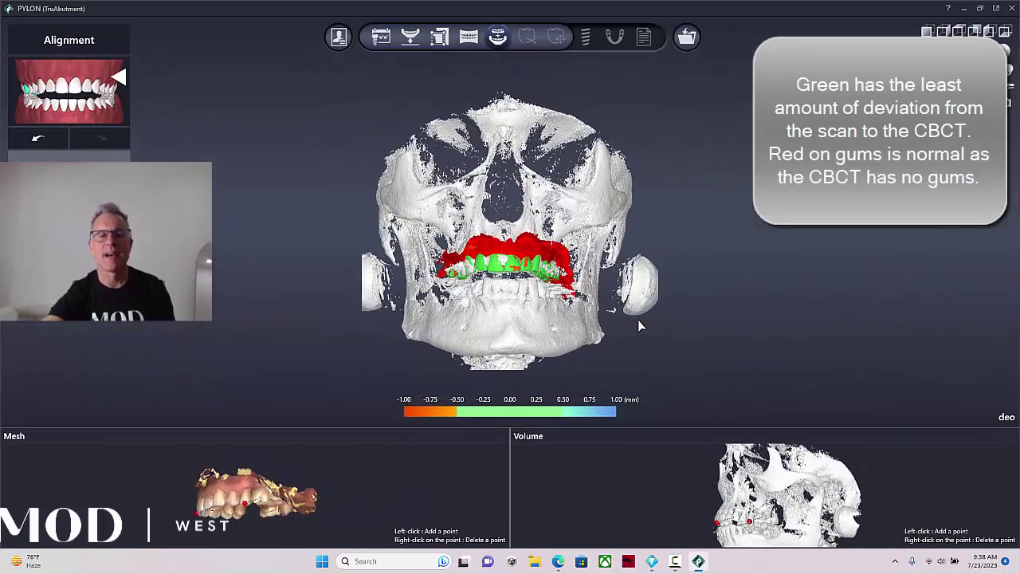
scroll(641, 326, up, 1)
scroll(640, 323, up, 1)
drag(640, 319, 681, 356)
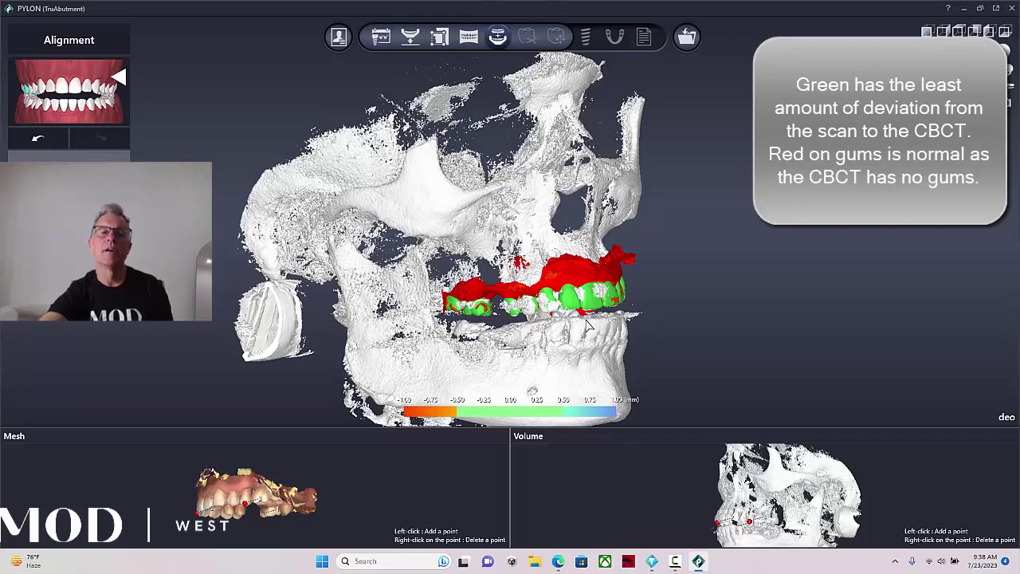
right_drag(604, 323, 568, 319)
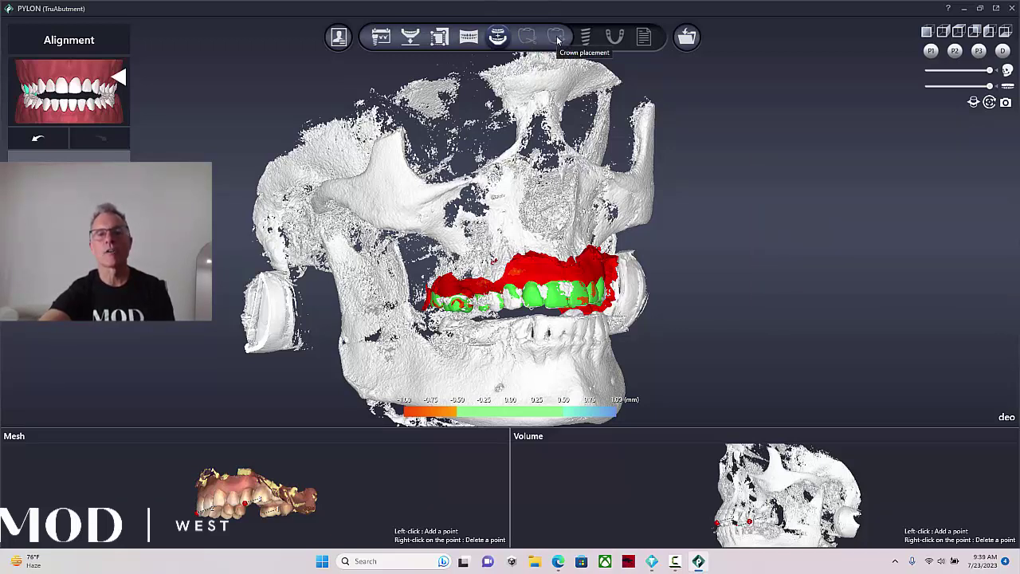
- Go to the crown placement stage and move the tooth 16 crown mesially into the gap and closer to the gum
click(558, 38)
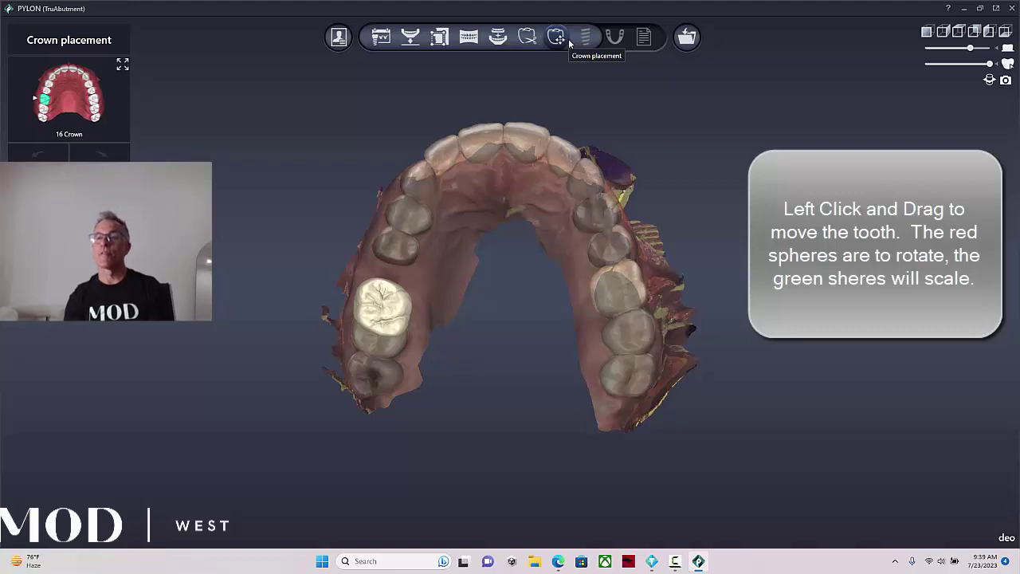
mouse_move(378, 302)
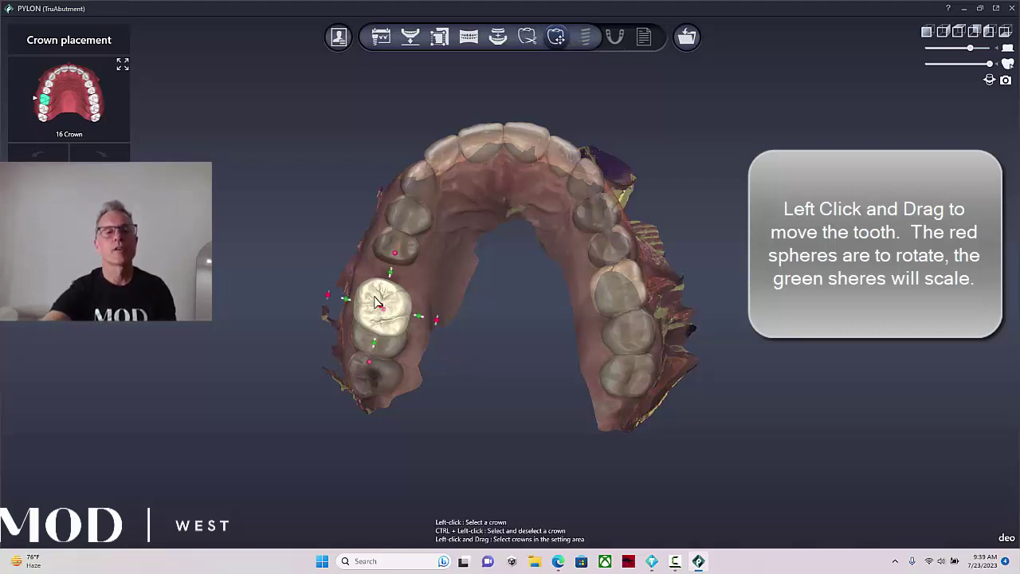
drag(378, 302, 385, 279)
right_drag(520, 102, 615, 163)
mouse_move(538, 315)
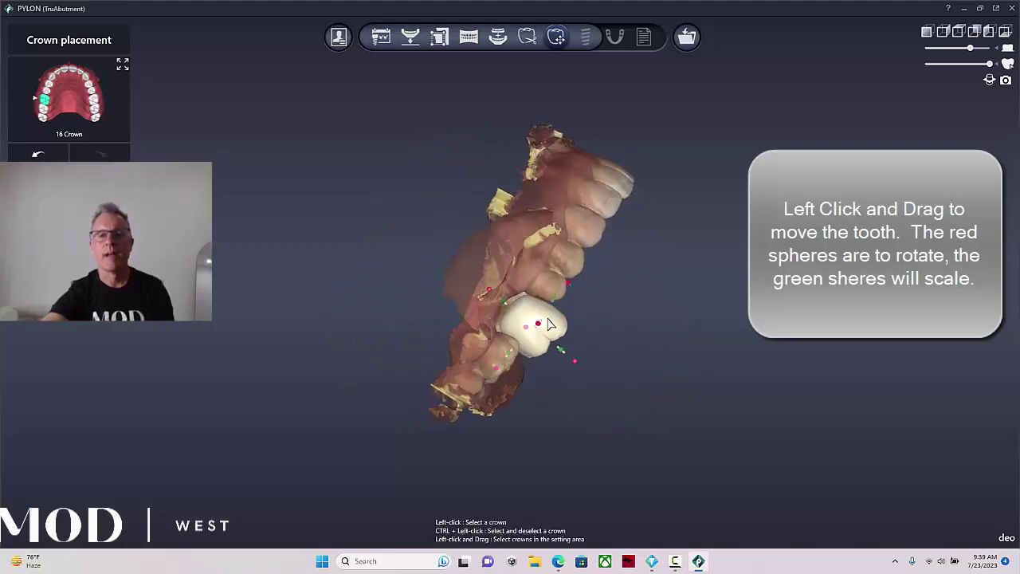
drag(538, 316, 533, 310)
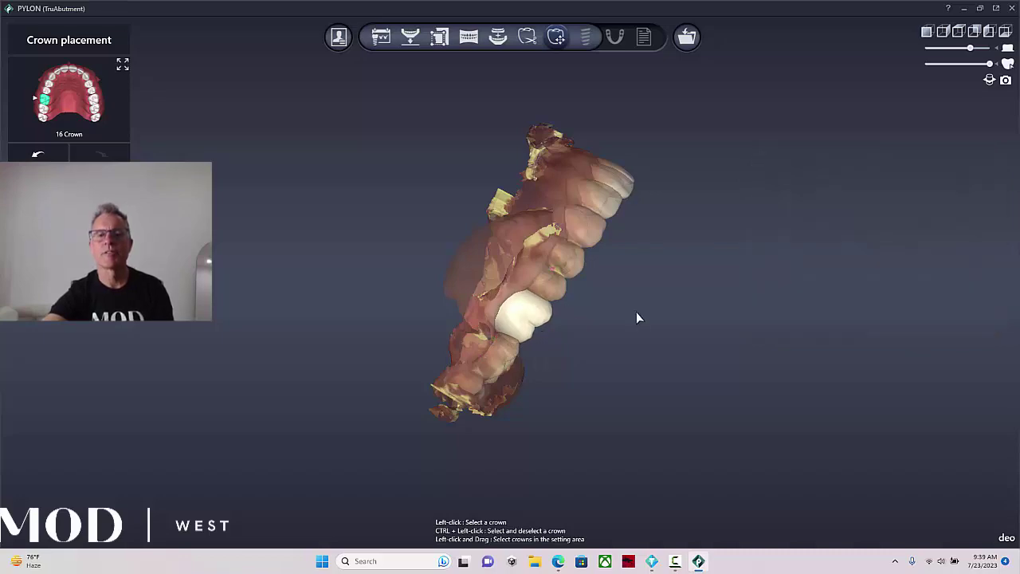
- Scale the tooth 16 crown slightly narrower mesiodistally, to 10.78 mm from its mesial side, and trim it a little from its distal side
scroll(636, 311, up, 5)
right_drag(637, 342, 387, 220)
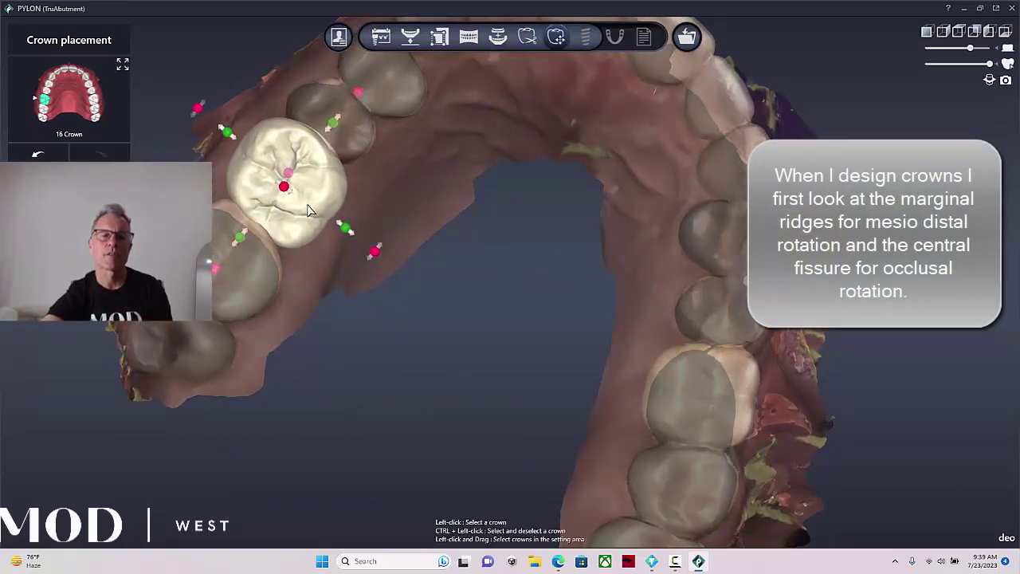
right_drag(433, 346, 362, 160)
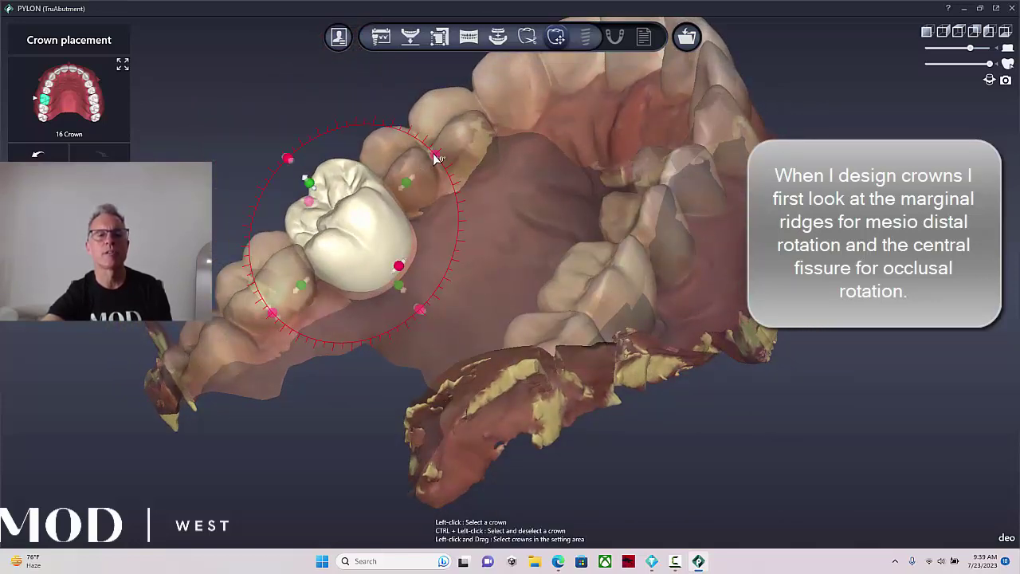
mouse_move(406, 188)
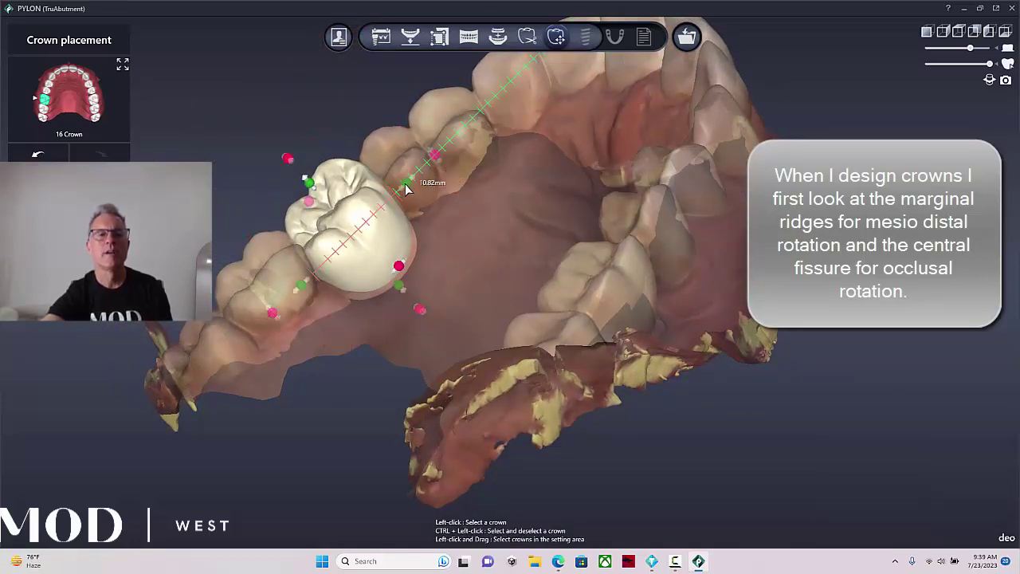
drag(406, 189, 401, 191)
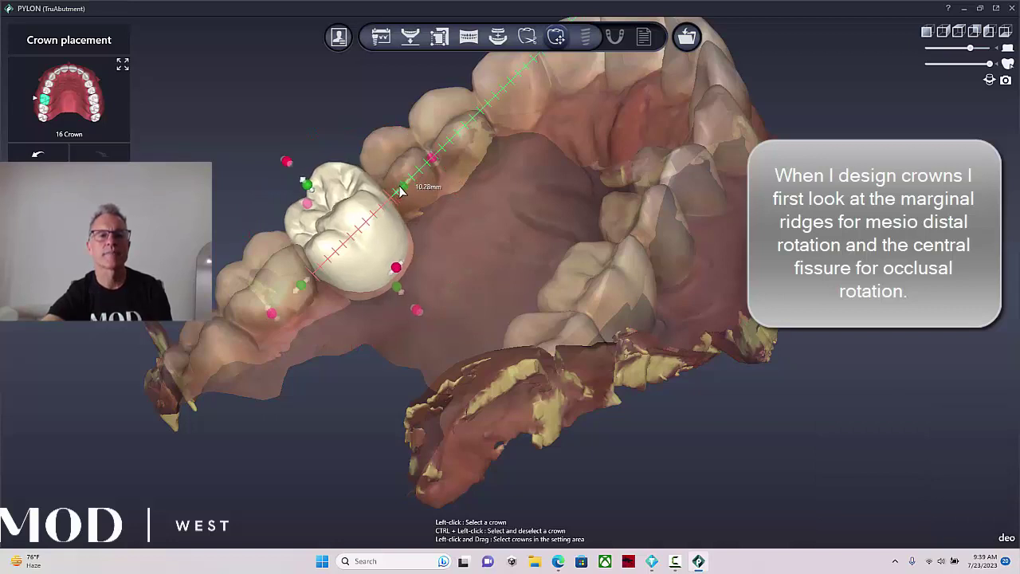
drag(304, 284, 307, 282)
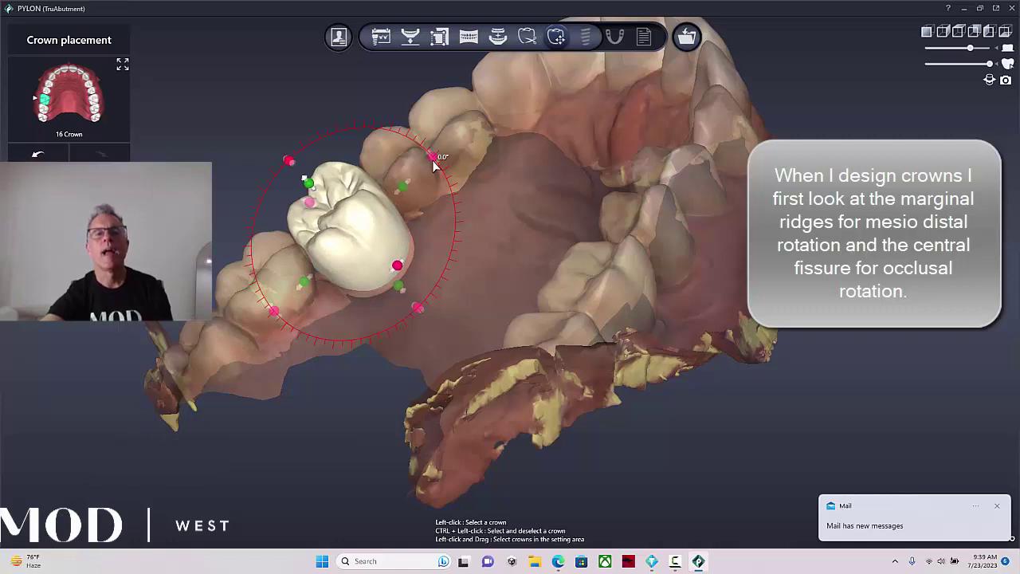
- Tip the crown slightly mesiodistally to level its marginal ridges with the neighbouring teeth, and nudge its position
drag(434, 160, 445, 170)
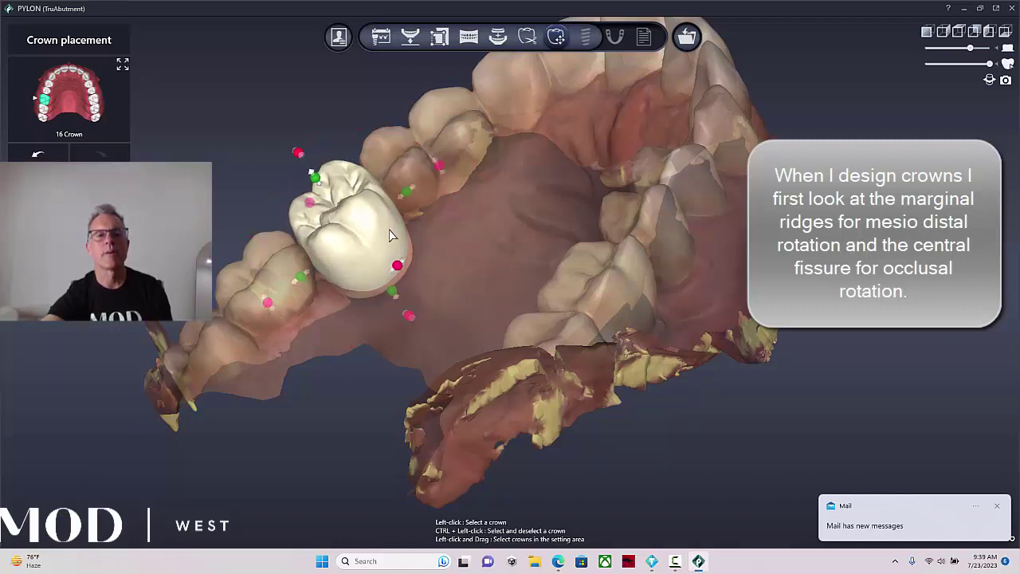
drag(382, 243, 378, 246)
right_drag(376, 87, 608, 423)
mouse_move(483, 346)
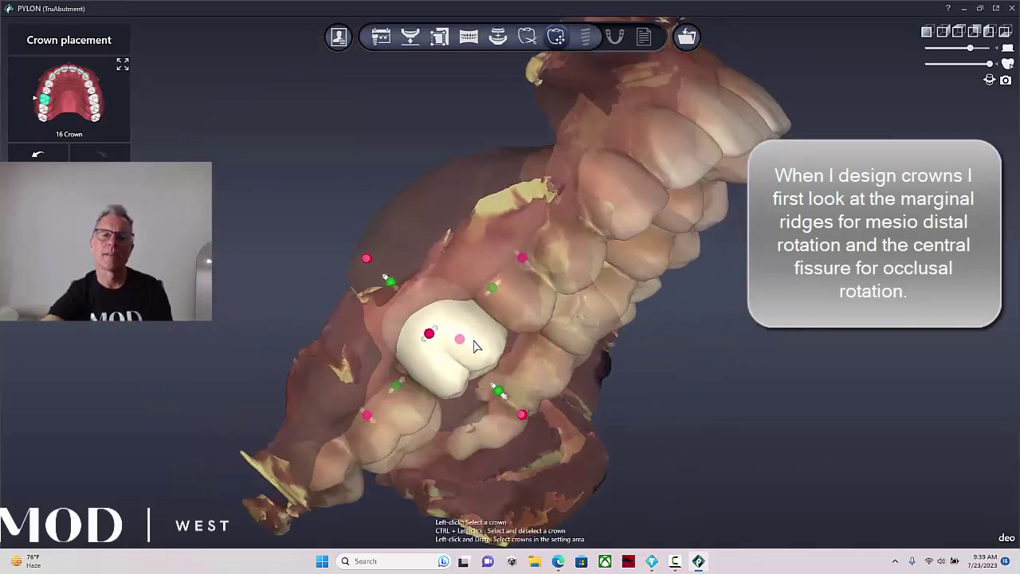
- Rotate the crown slightly in the occlusal view to line up its central fissure with the adjacent teeth
right_drag(594, 381, 433, 221)
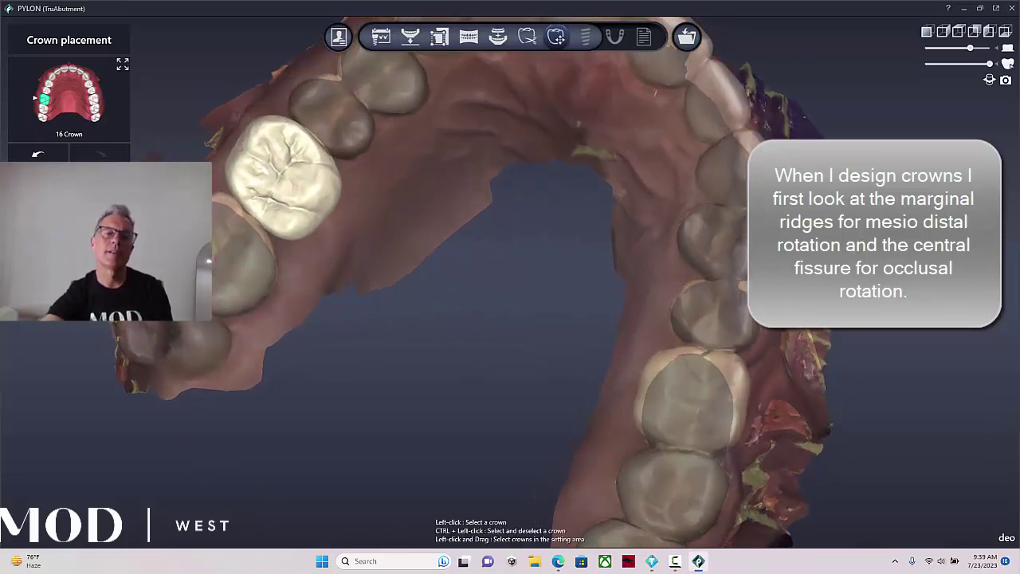
mouse_move(276, 173)
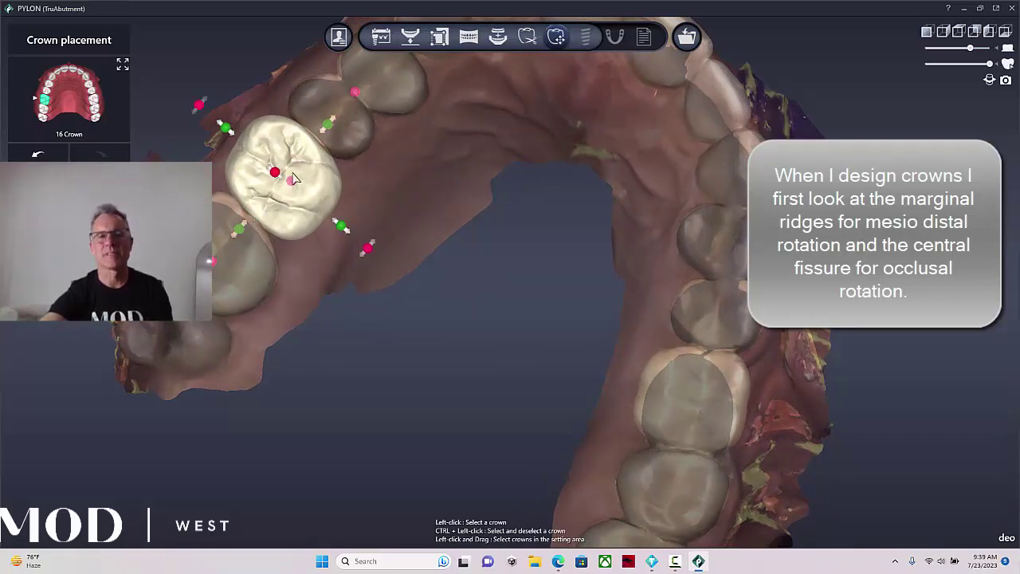
mouse_move(369, 250)
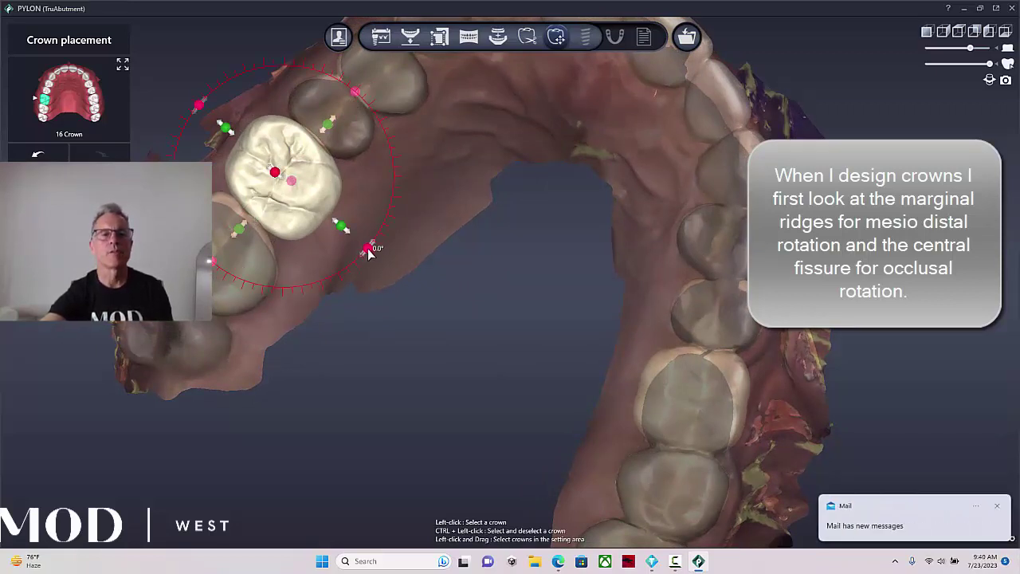
drag(368, 252, 366, 253)
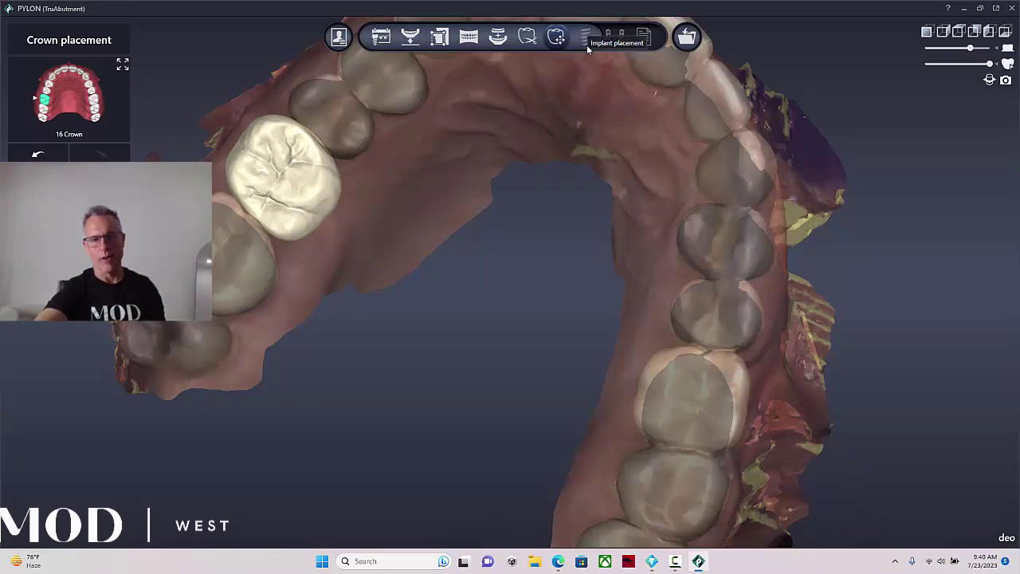
- Go to the implant placement stage and enlarge the panoramic and CT slice views relative to the 3D view
click(586, 38)
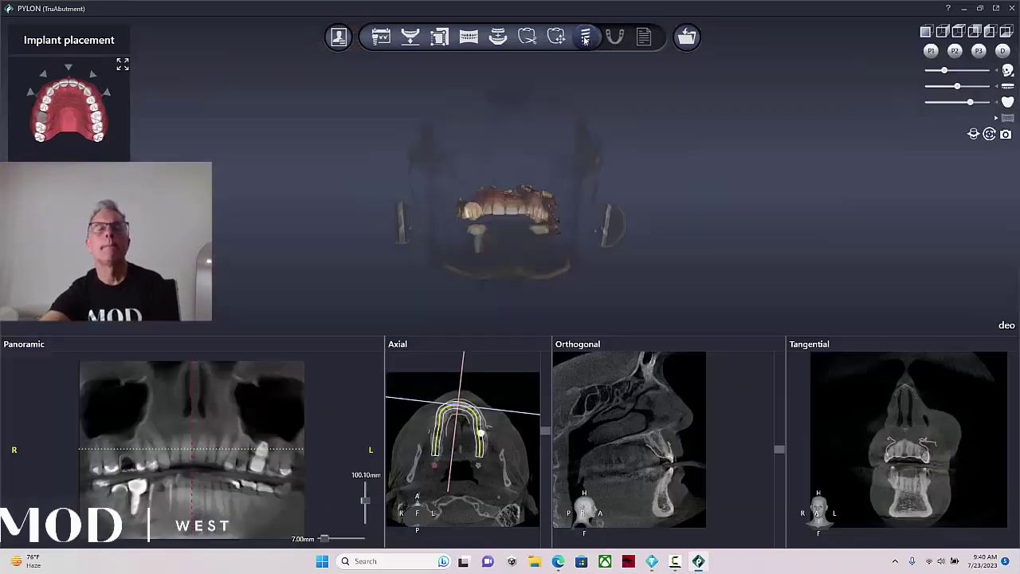
scroll(588, 234, up, 3)
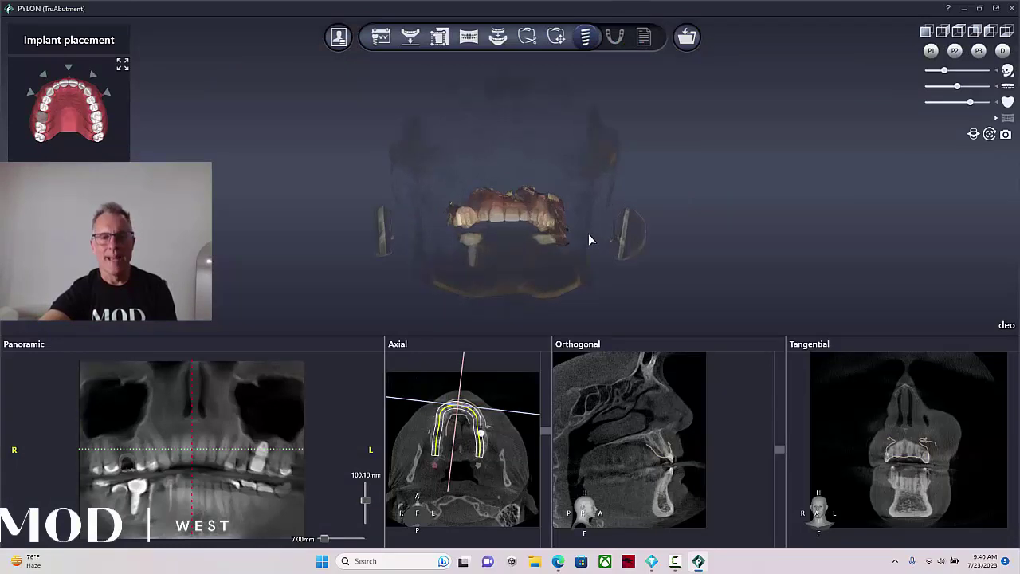
drag(588, 234, 621, 199)
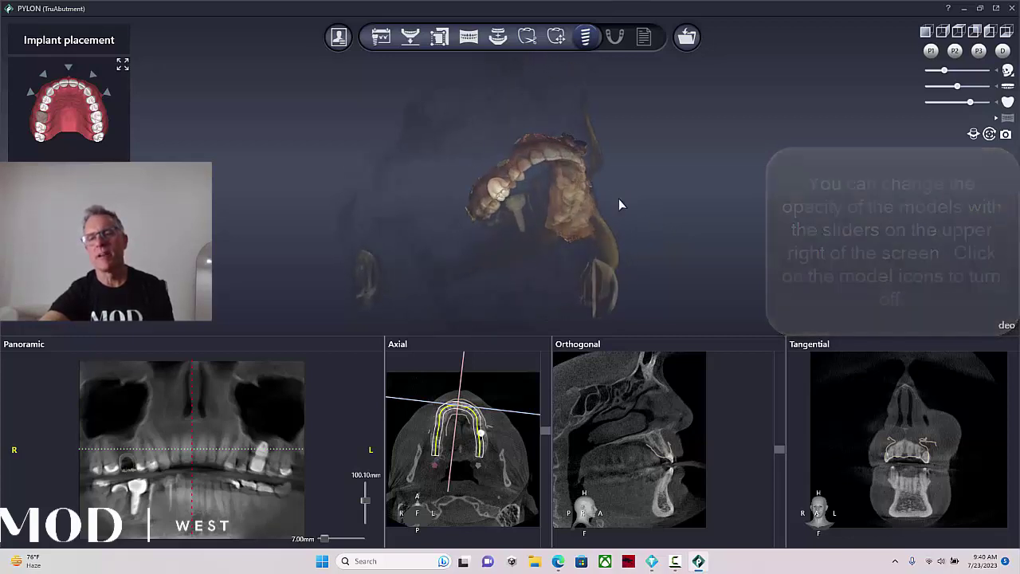
drag(686, 336, 682, 245)
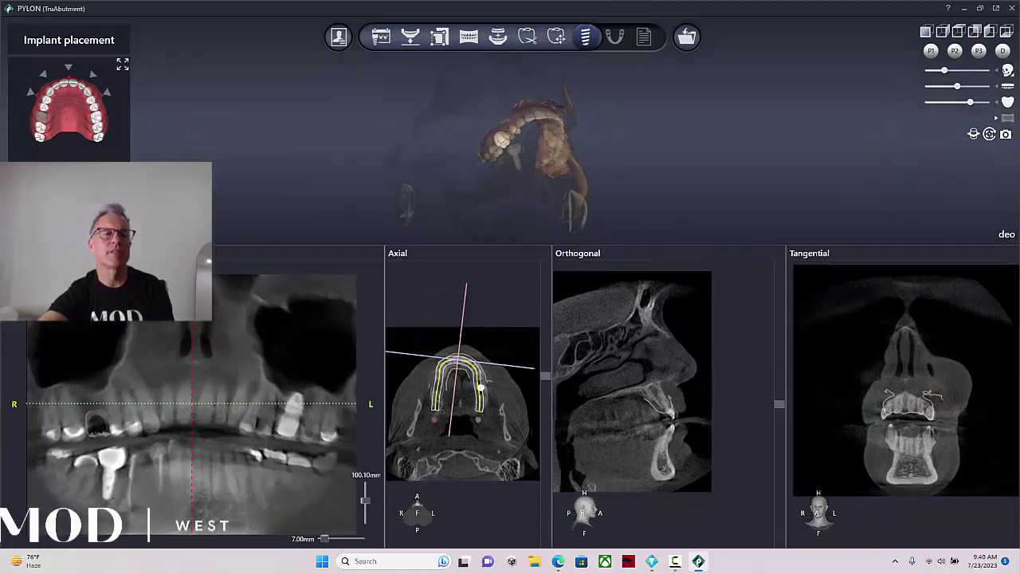
- Open the implant library for tooth 16 and choose the TruAbutment URIS Pylon System kit with the URIS Pylon Sleeve
click(42, 118)
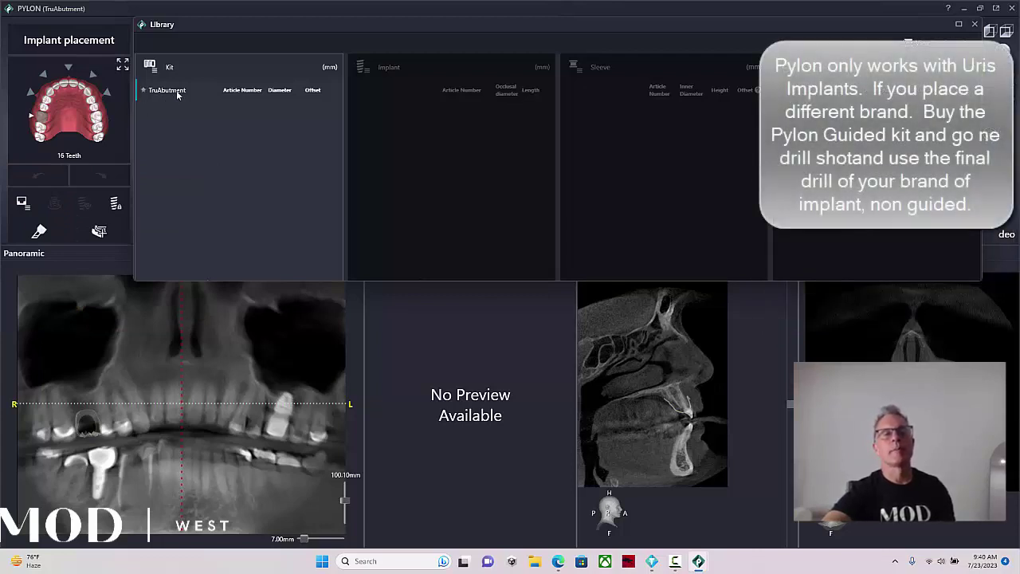
click(177, 93)
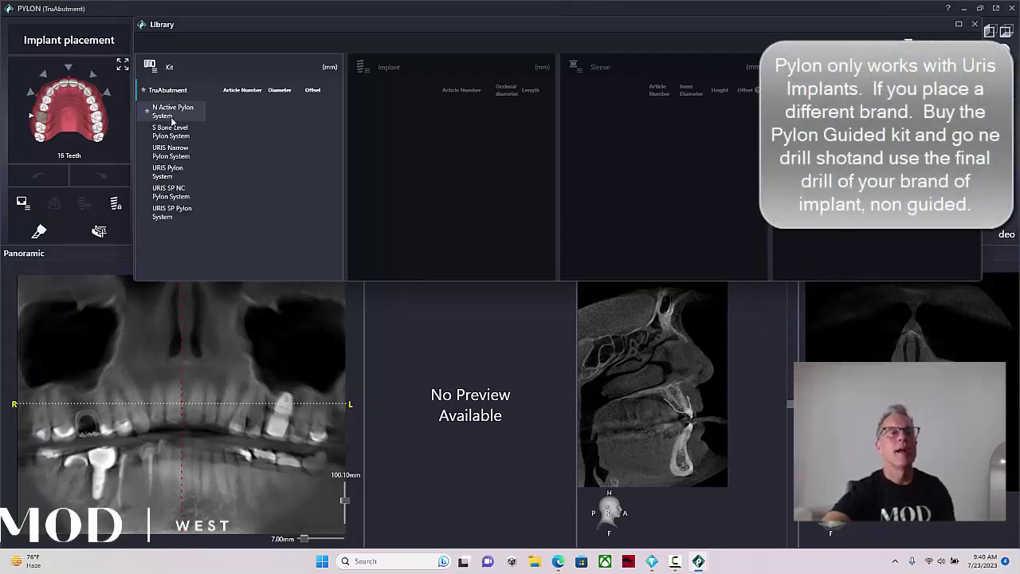
click(171, 174)
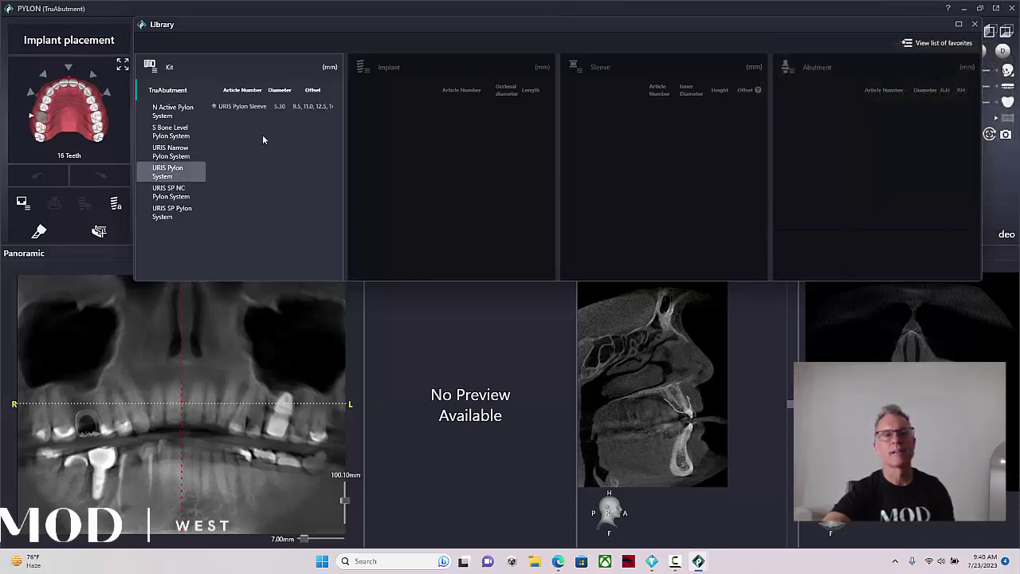
click(260, 112)
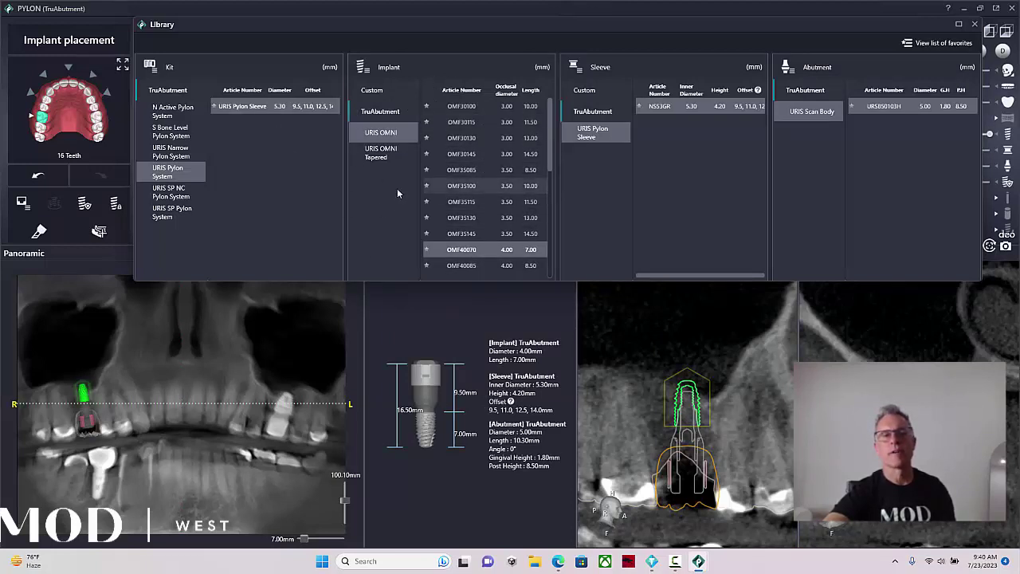
- Choose the URIS OMNI Tapered implant NTF50085, 5.00 mm in diameter and 8.50 mm long, and close the library
click(379, 156)
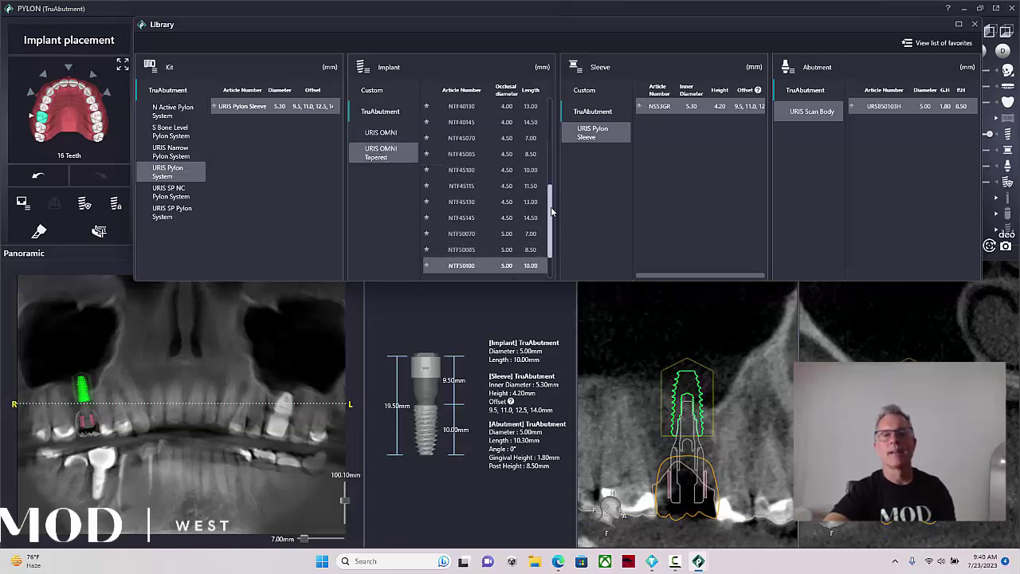
click(533, 252)
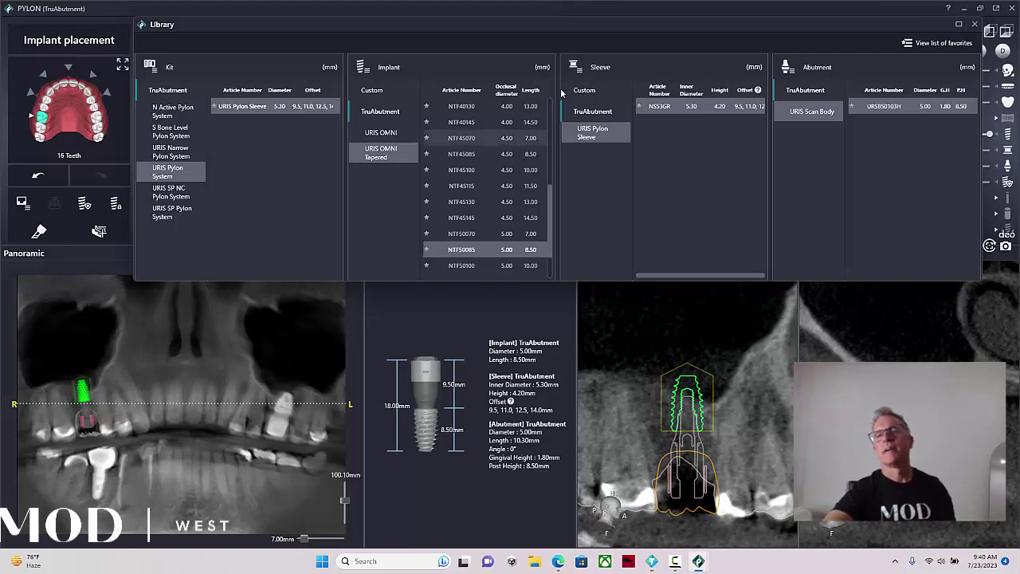
click(975, 25)
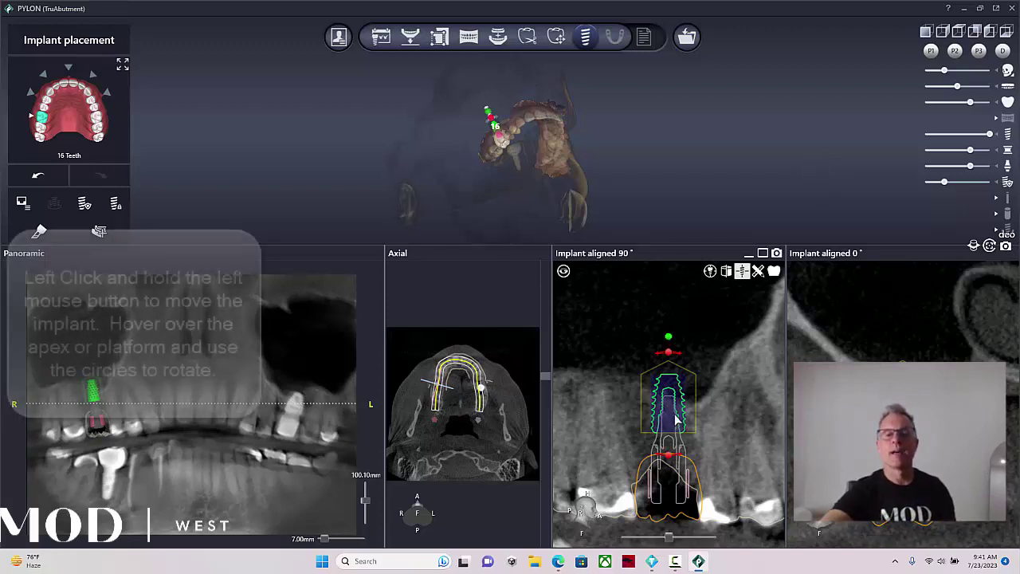
- Move the tooth 16 implant coronally towards the crown and check the surrounding bone in slices rotated around its axis
drag(676, 417, 670, 440)
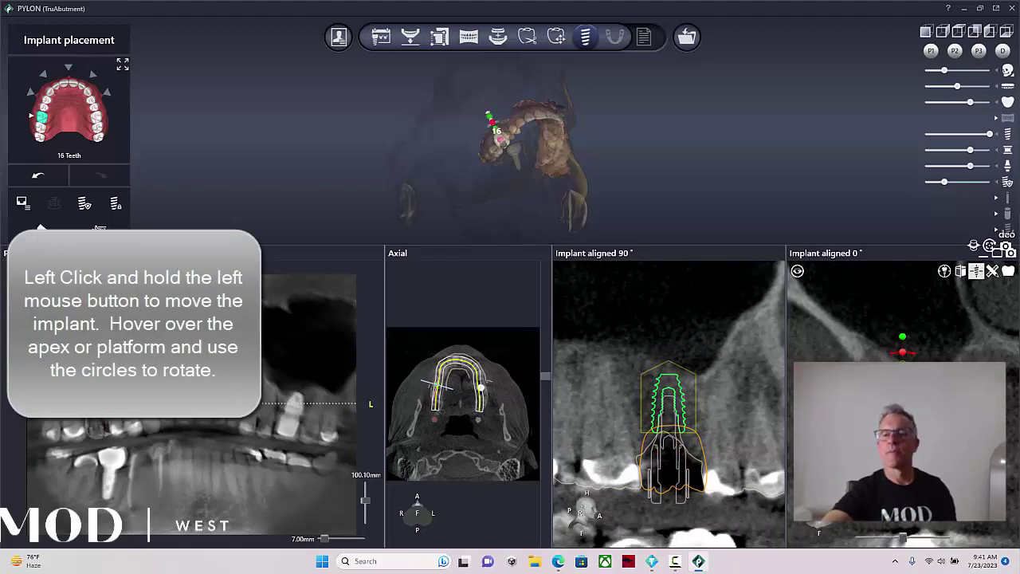
scroll(727, 439, down, 7)
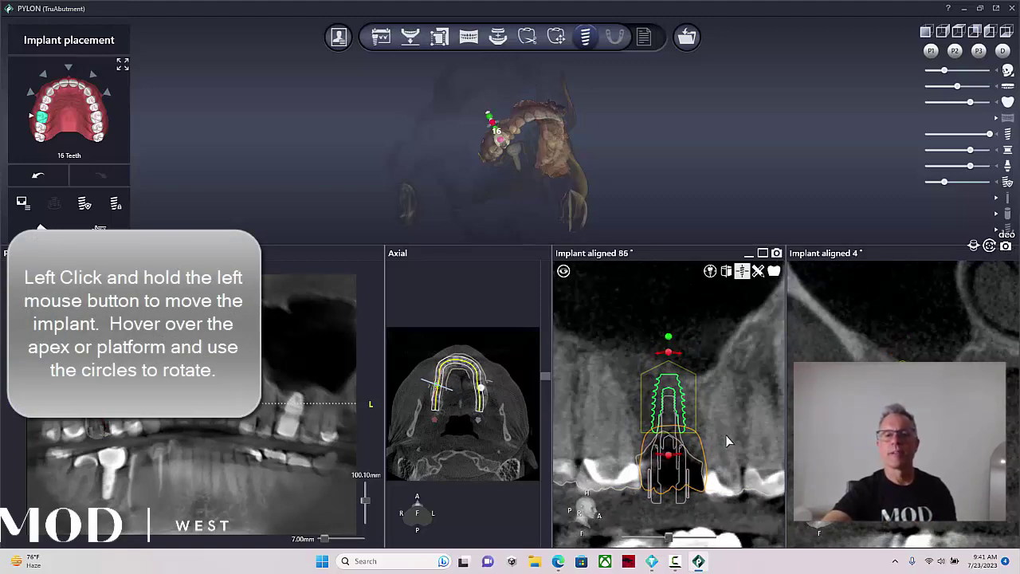
scroll(727, 439, down, 13)
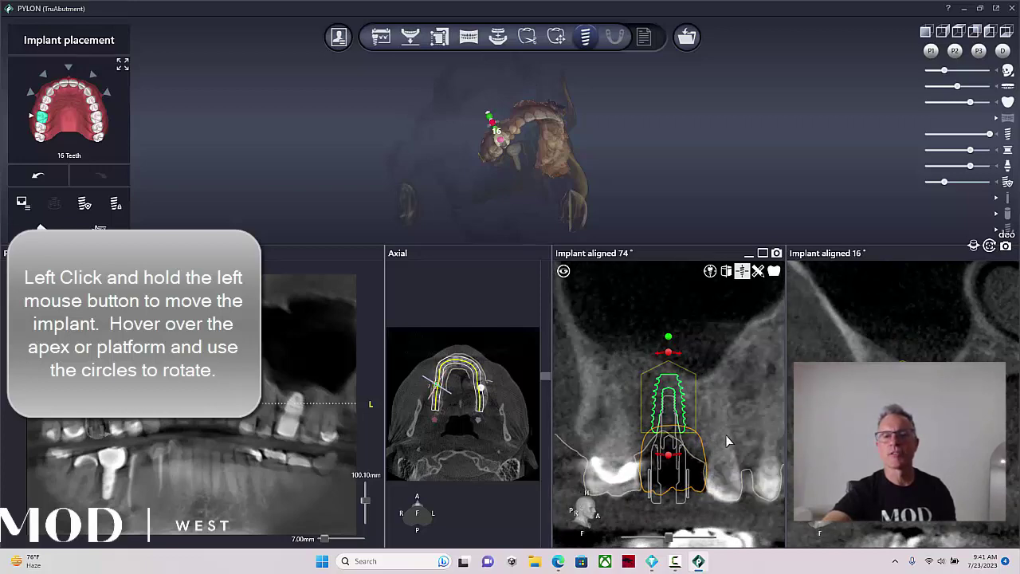
scroll(727, 438, down, 13)
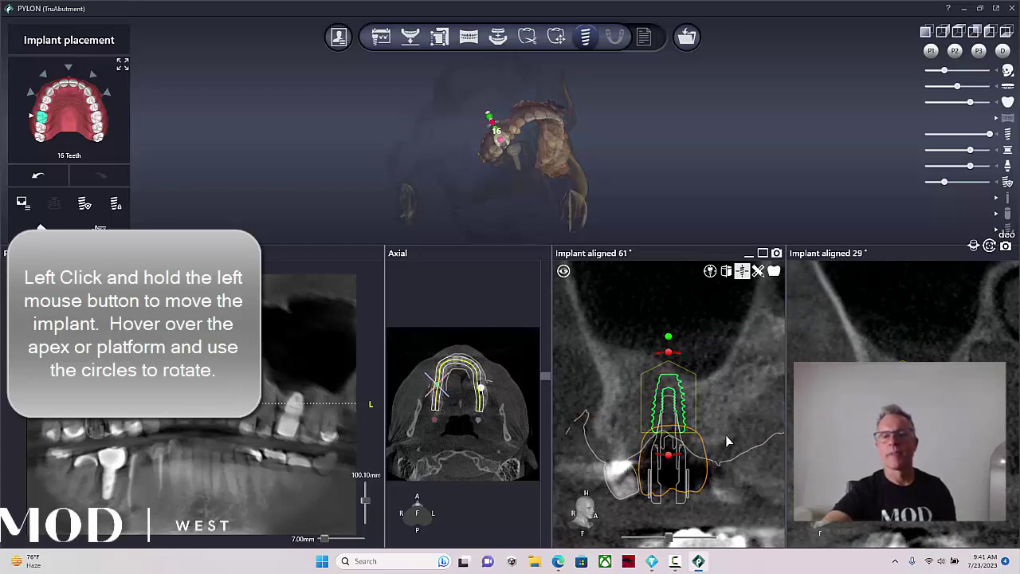
scroll(727, 438, down, 11)
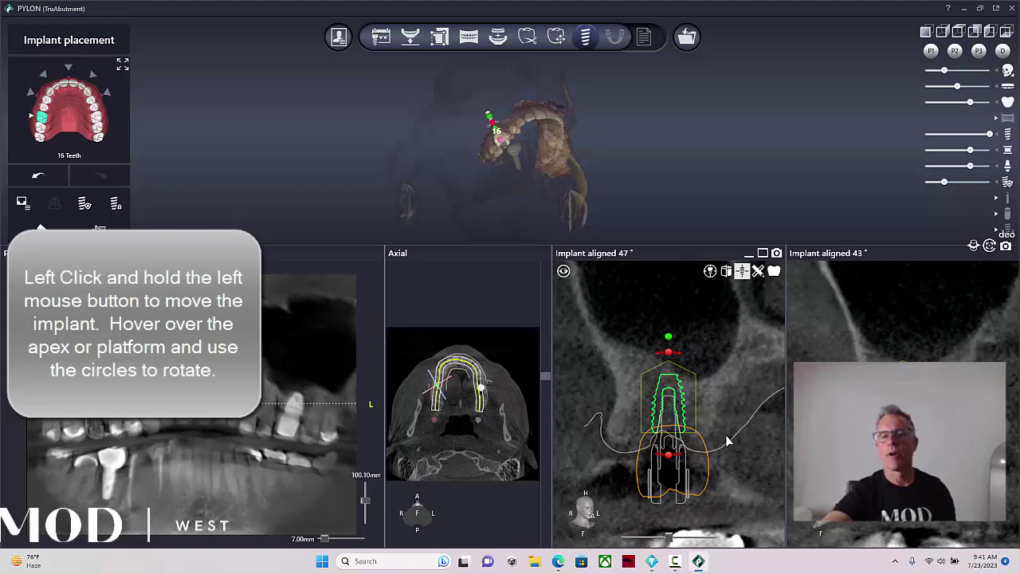
scroll(727, 439, up, 14)
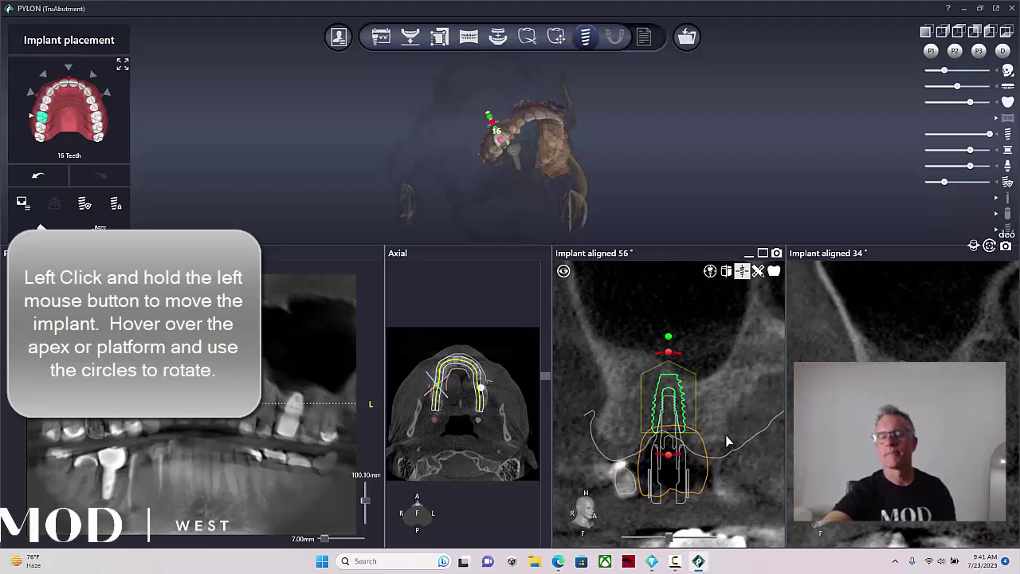
scroll(727, 441, up, 13)
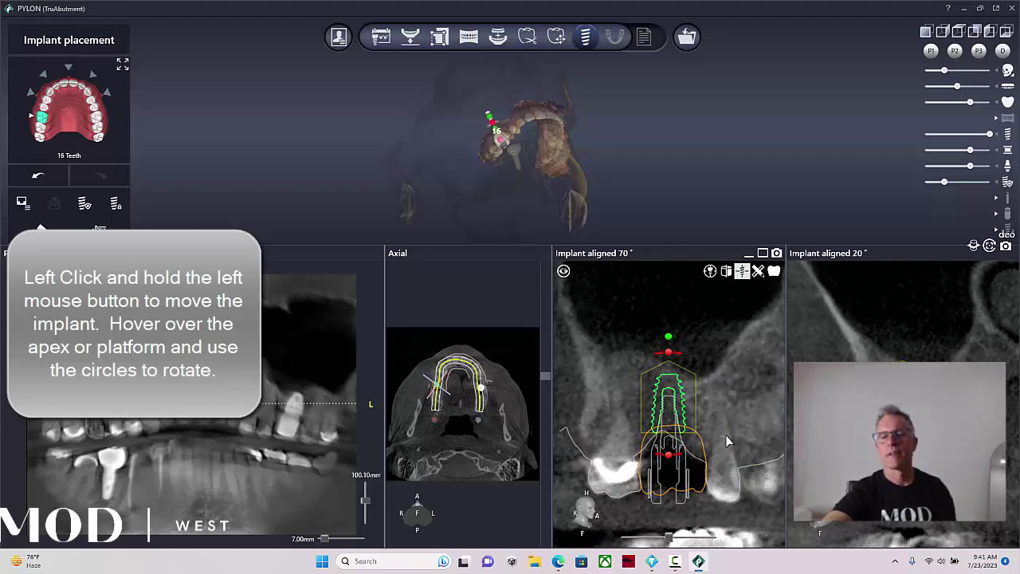
scroll(727, 441, up, 10)
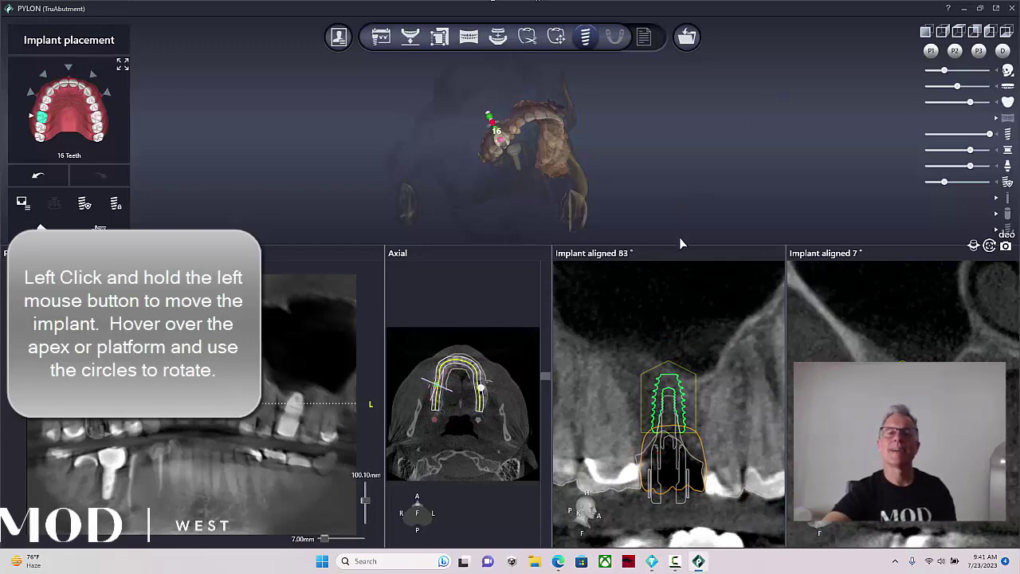
- Hide the CT data and set both the crown and the intraoral scan to full opacity
click(1005, 72)
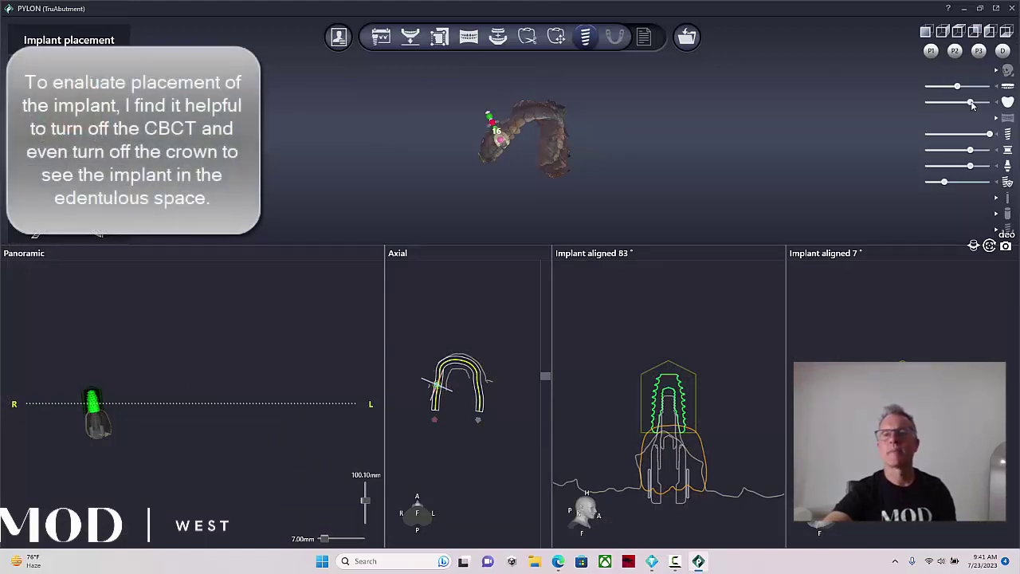
drag(971, 103, 990, 103)
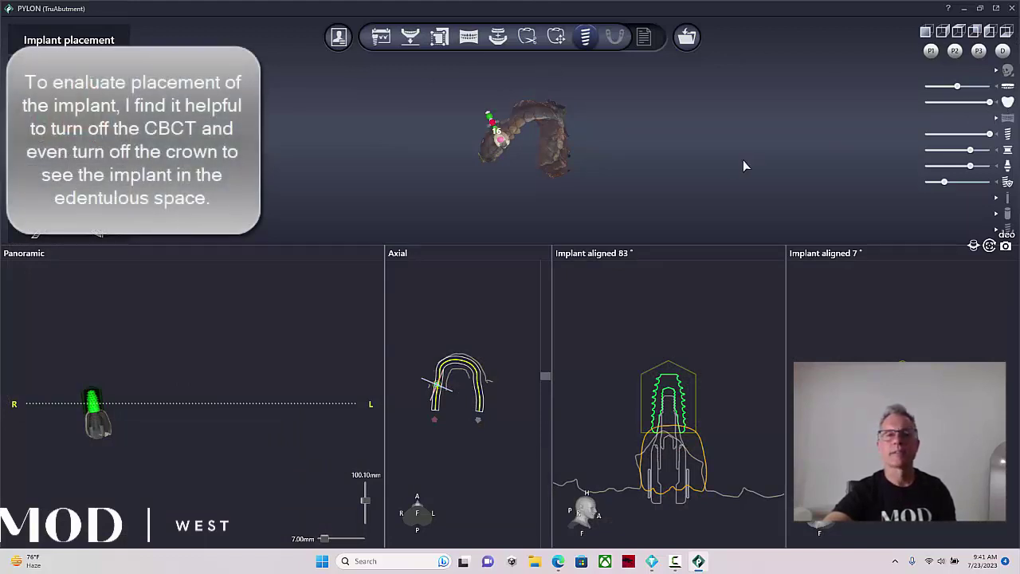
scroll(638, 177, up, 3)
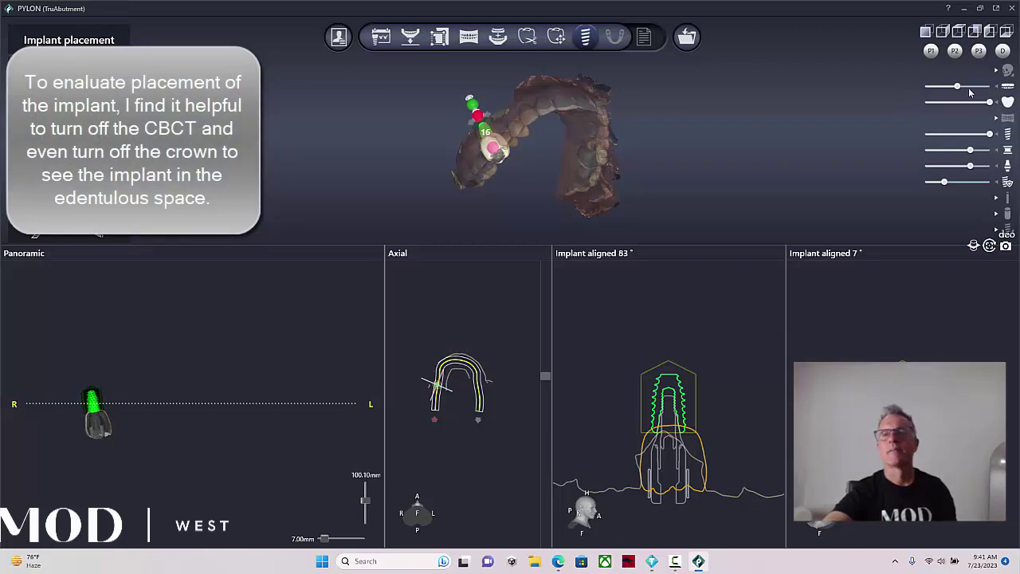
drag(957, 86, 990, 86)
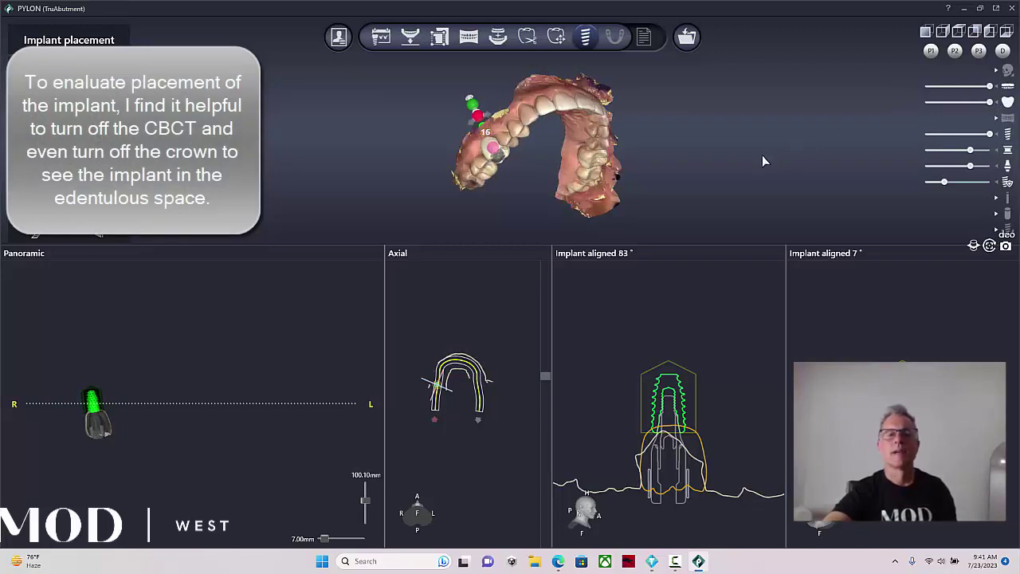
- Hide the tooth 16 crown and check the implant's centring in the edentulous space from the occlusal side
scroll(741, 163, up, 5)
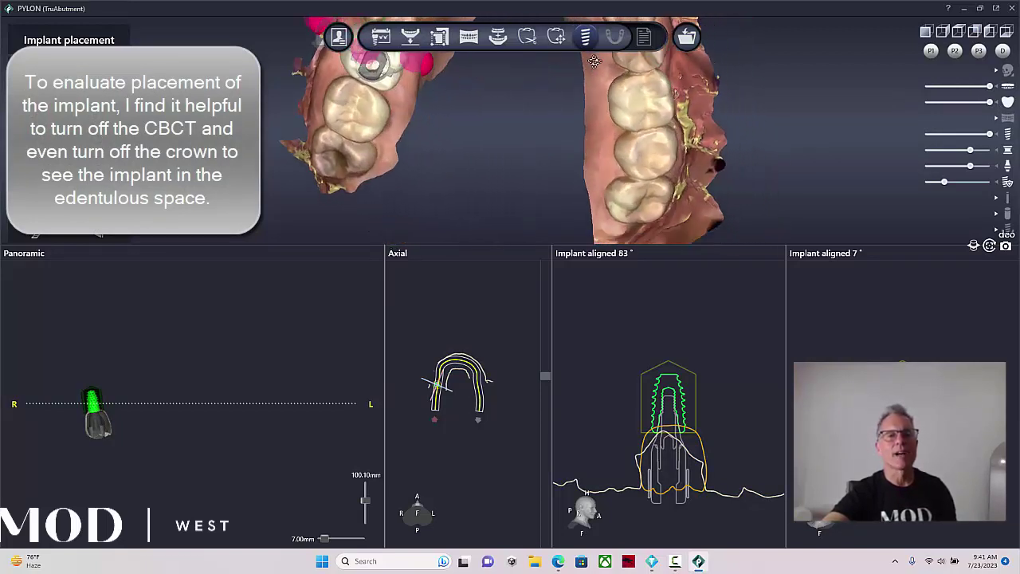
right_drag(594, 61, 346, 109)
middle_drag(457, 176, 551, 256)
right_drag(595, 148, 519, 111)
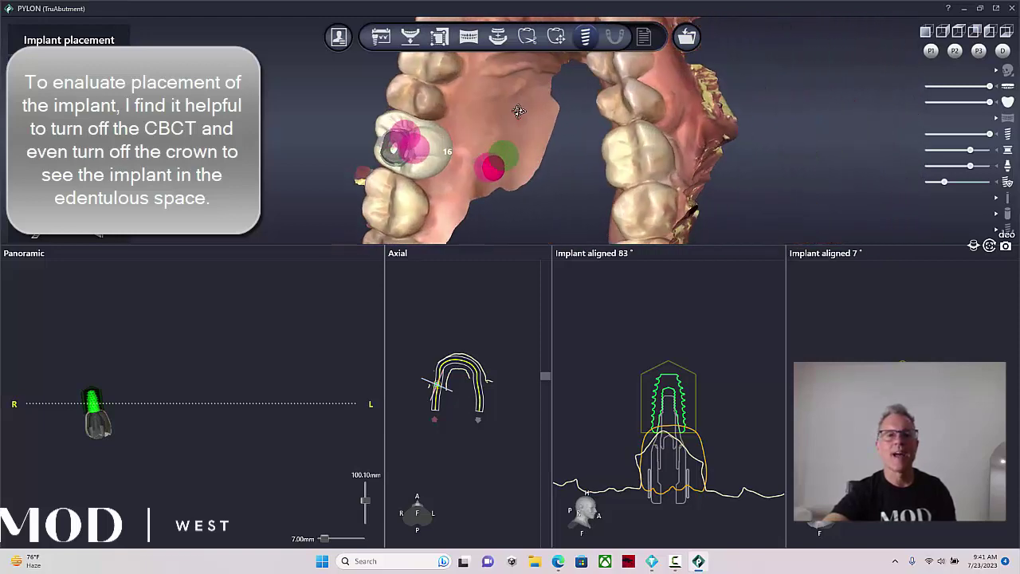
middle_drag(519, 111, 642, 133)
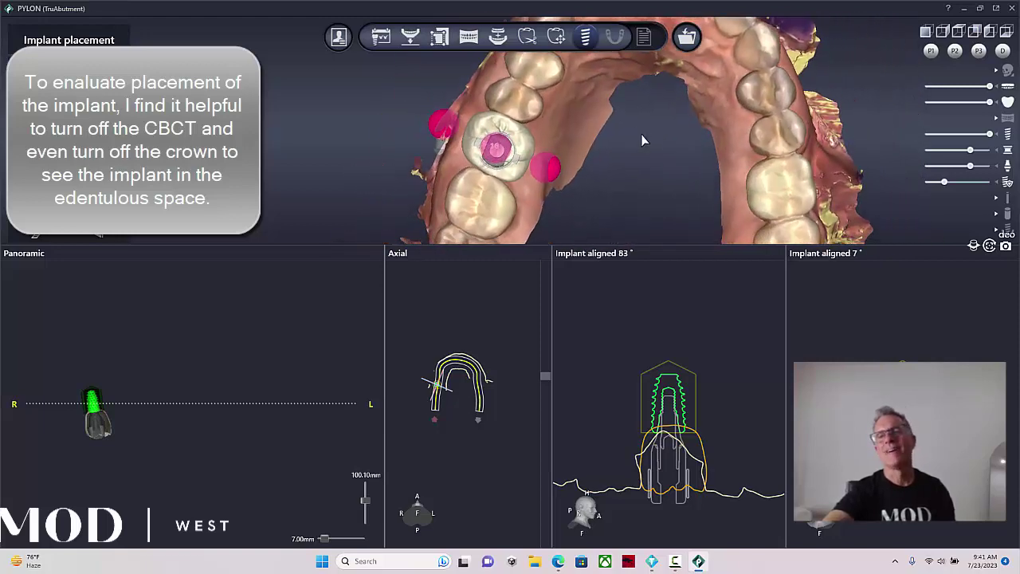
click(1009, 101)
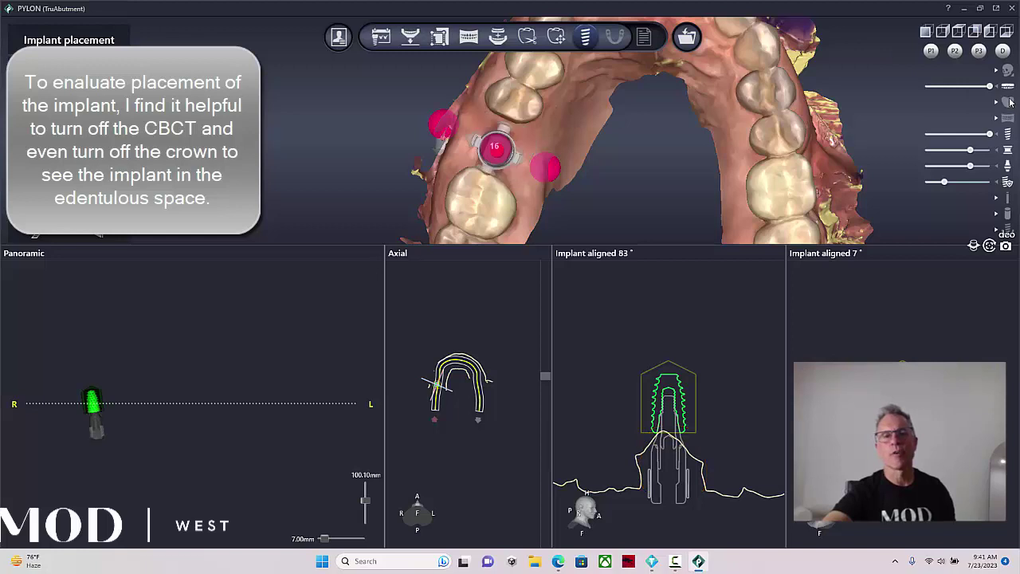
scroll(602, 162, up, 4)
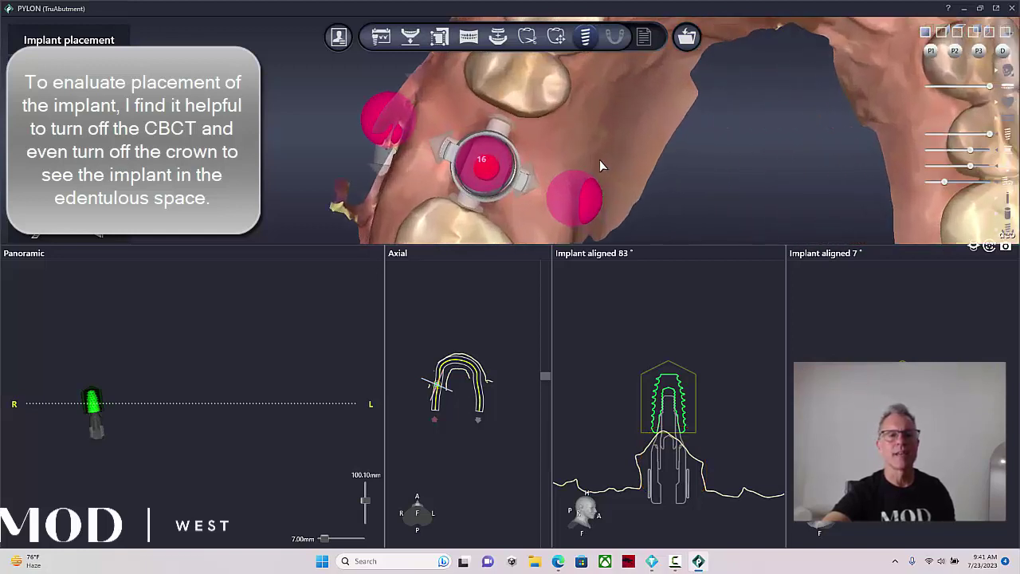
middle_drag(601, 163, 571, 126)
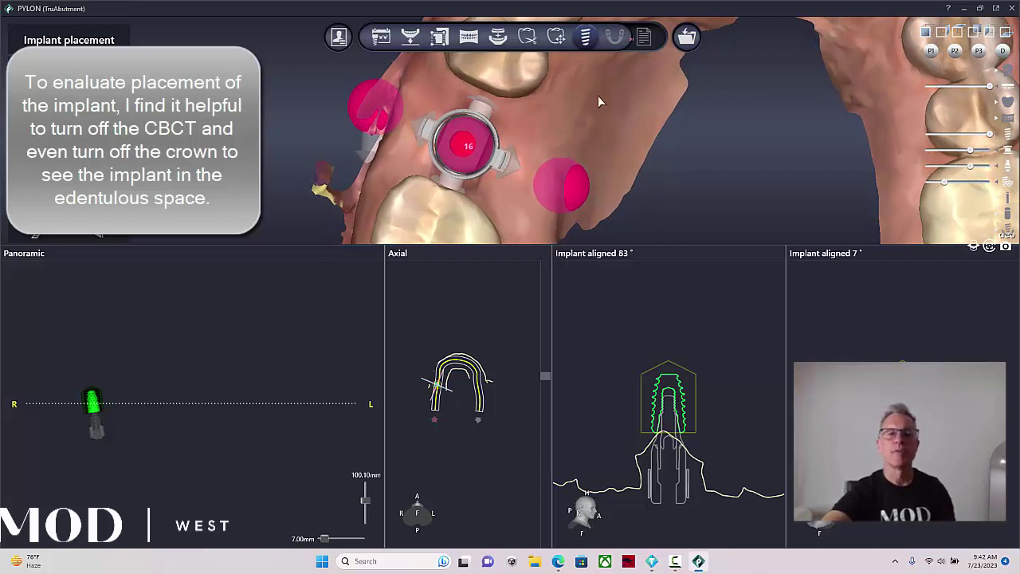
- Show the CT data again and shift the tooth 16 implant slightly mesially in the mesiodistal slice
scroll(600, 101, down, 8)
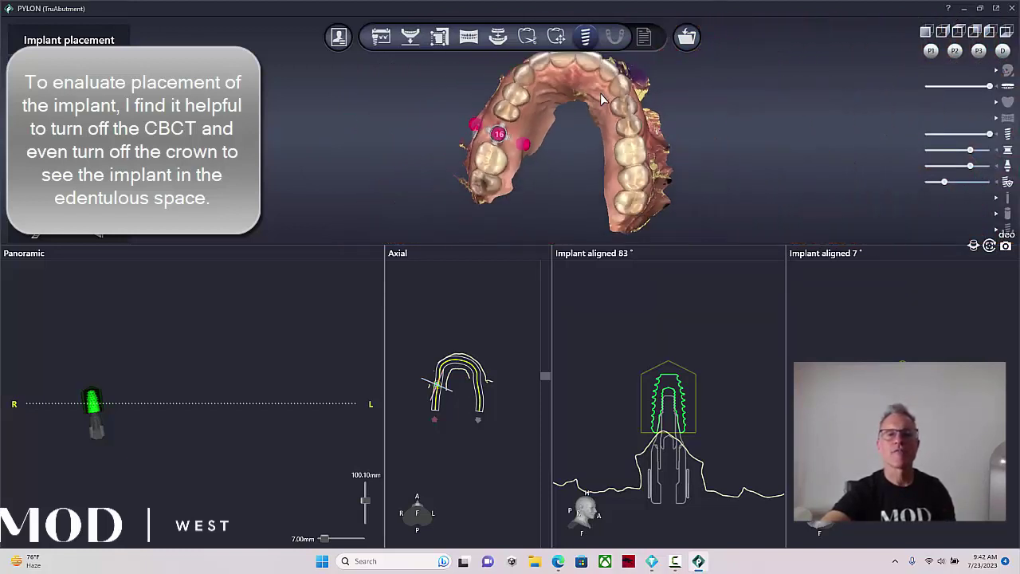
middle_drag(611, 104, 475, 2)
scroll(726, 187, up, 5)
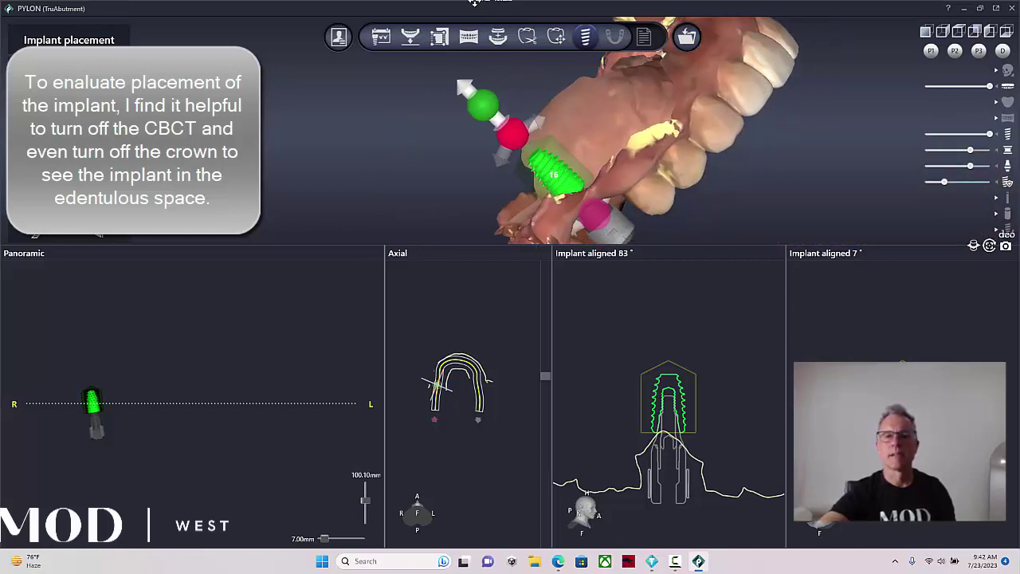
scroll(654, 195, up, 2)
middle_drag(654, 195, 608, 121)
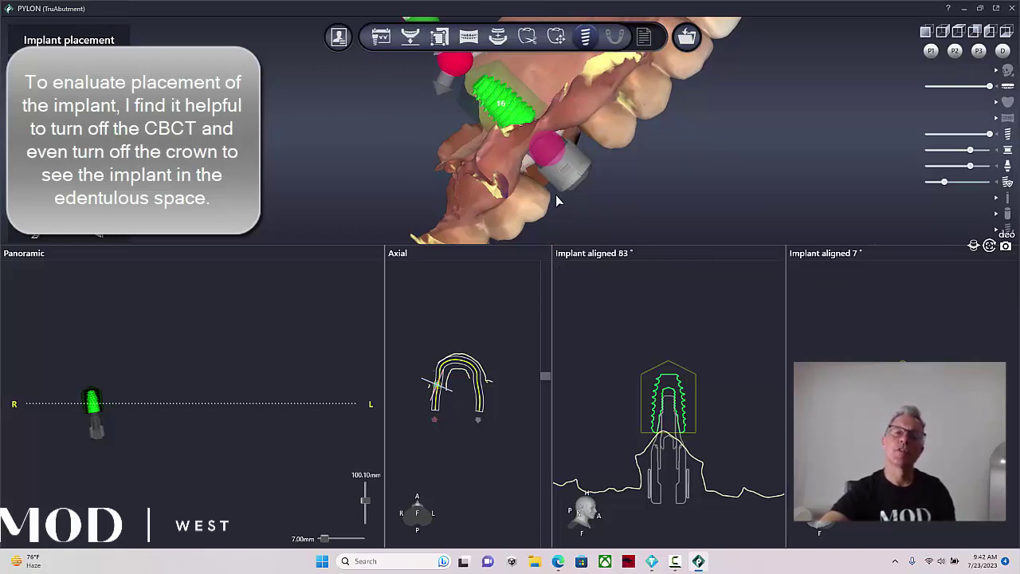
click(1008, 71)
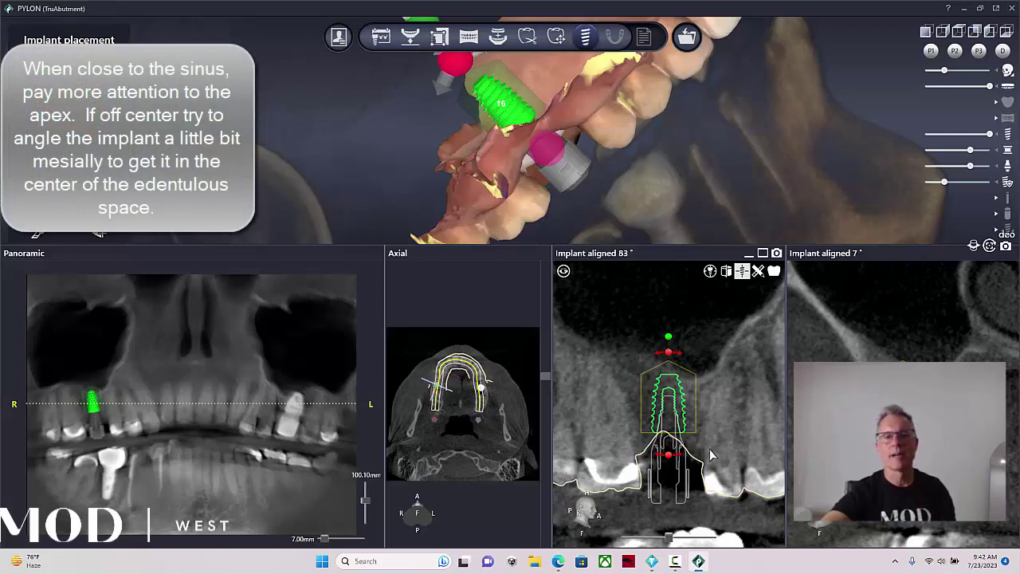
scroll(711, 452, down, 3)
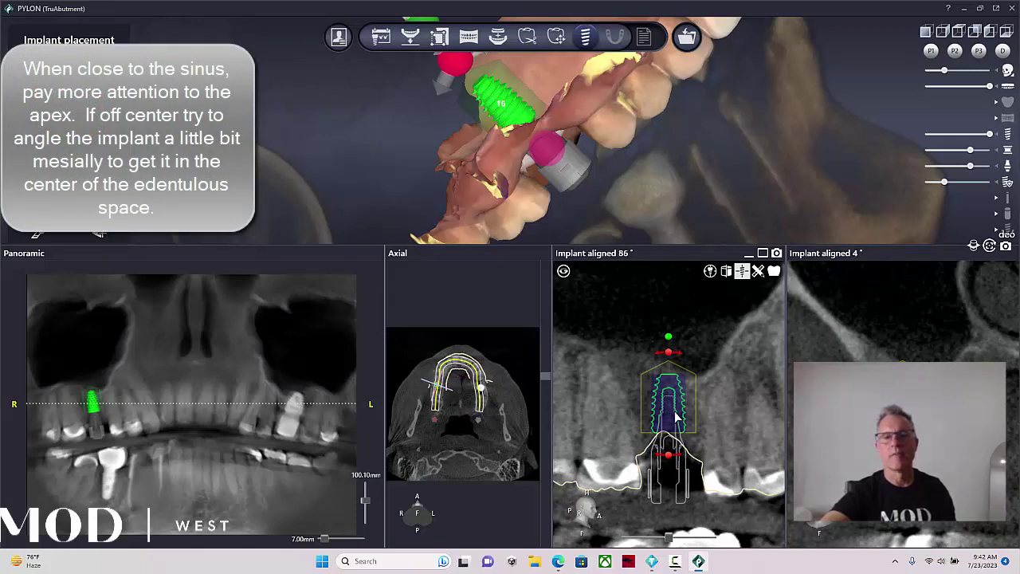
drag(675, 411, 679, 413)
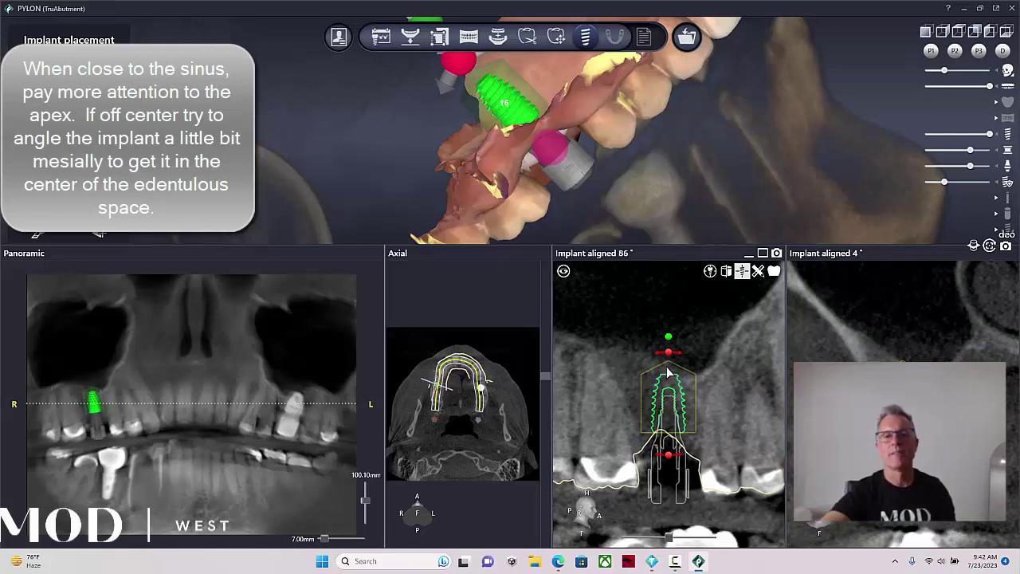
- Adjust the tooth 16 implant's mesiodistal tilt in the mesiodistal slice and hide the CT data to check it from the occlusal side
drag(672, 393, 670, 414)
mouse_move(674, 458)
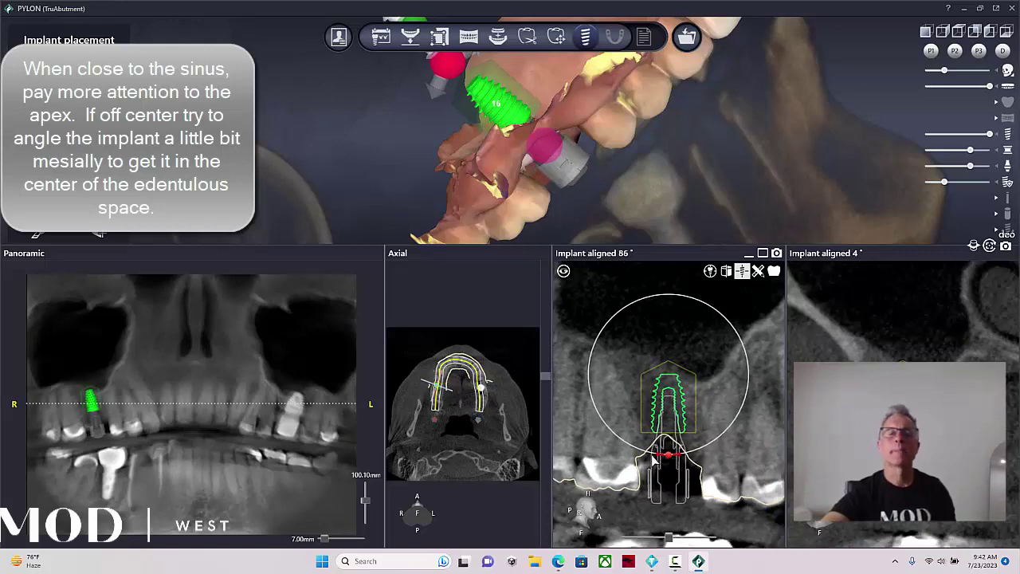
drag(672, 139, 692, 393)
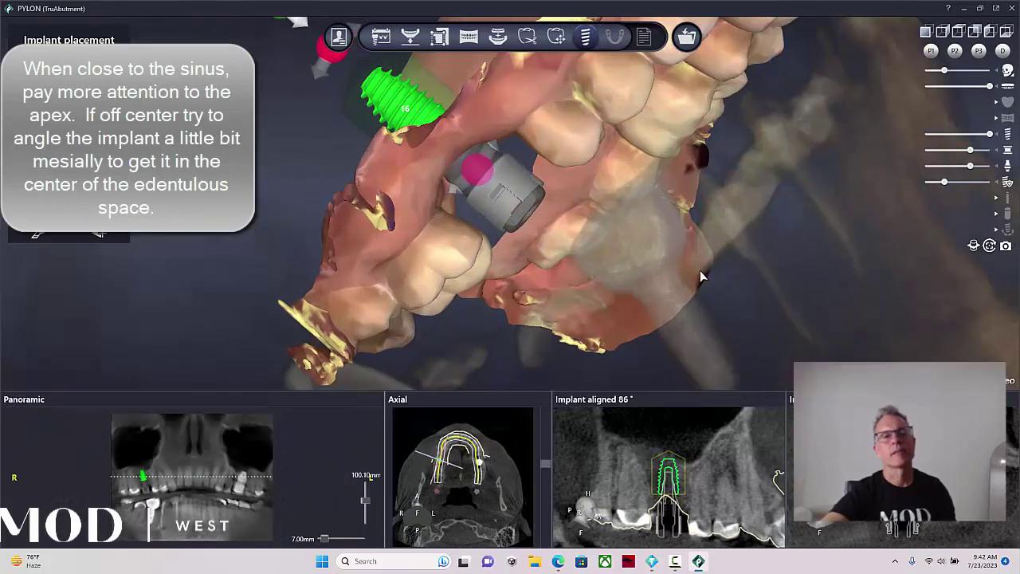
drag(700, 270, 687, 211)
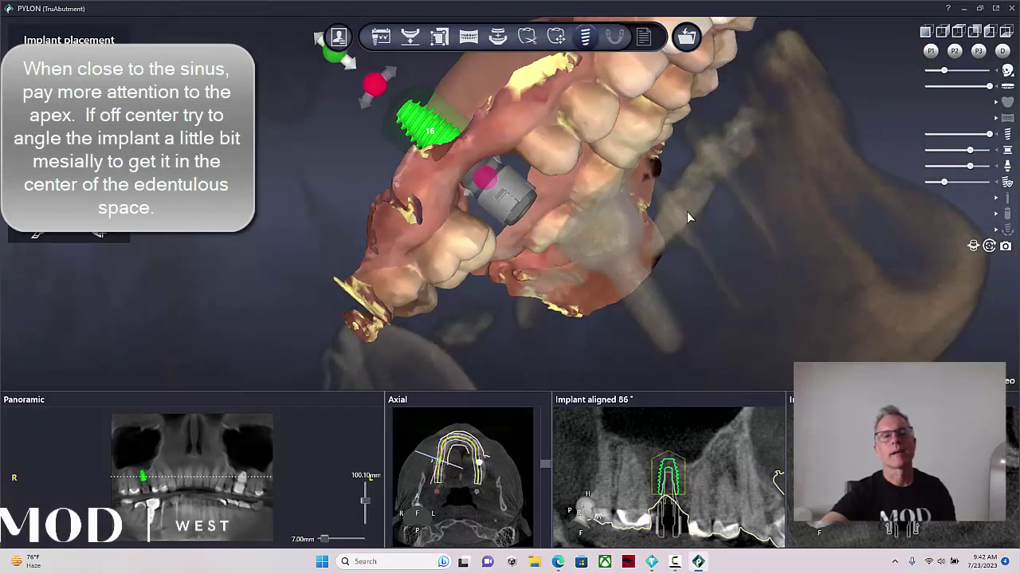
drag(553, 189, 658, 281)
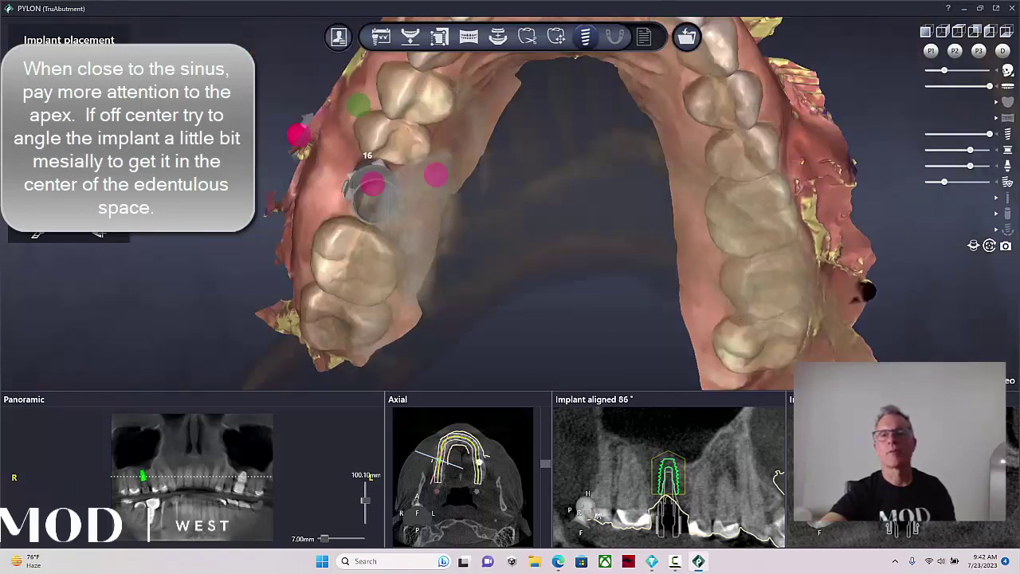
middle_drag(658, 281, 676, 287)
click(1007, 71)
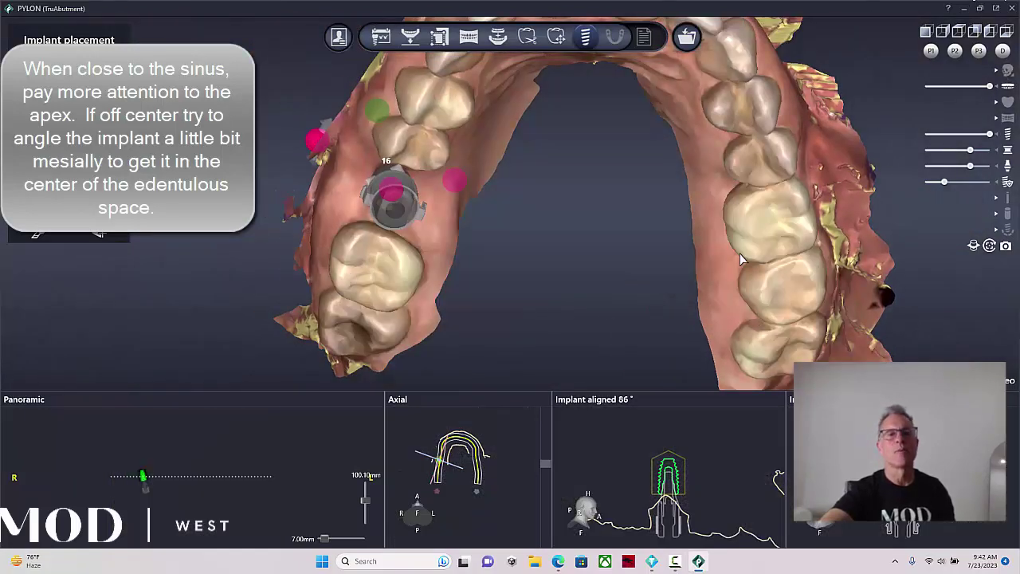
- Rotate the tooth 16 implant slightly to centre its sleeve in the edentulous space and show the crown again to check the screw access
middle_drag(741, 260, 666, 185)
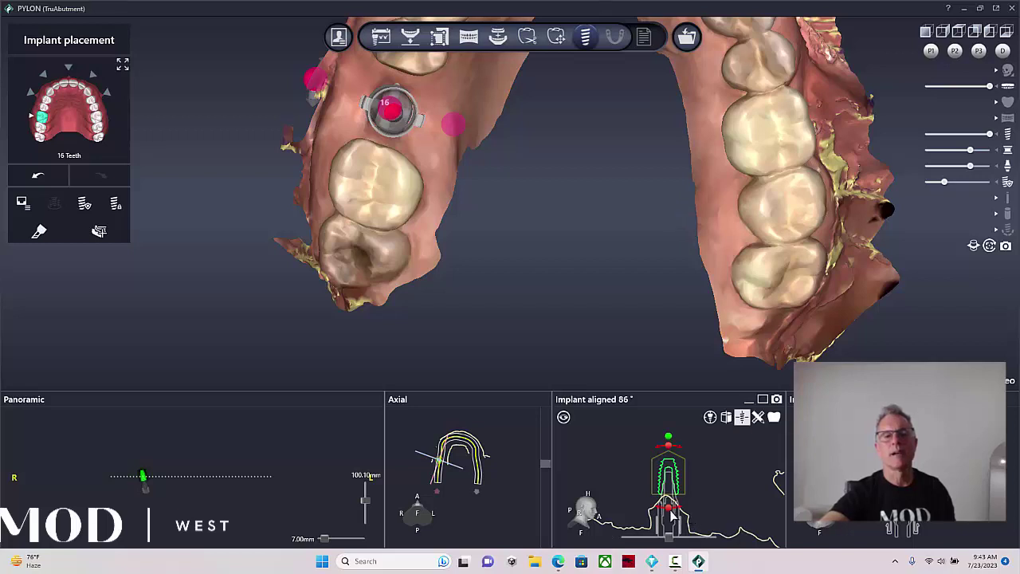
mouse_move(670, 515)
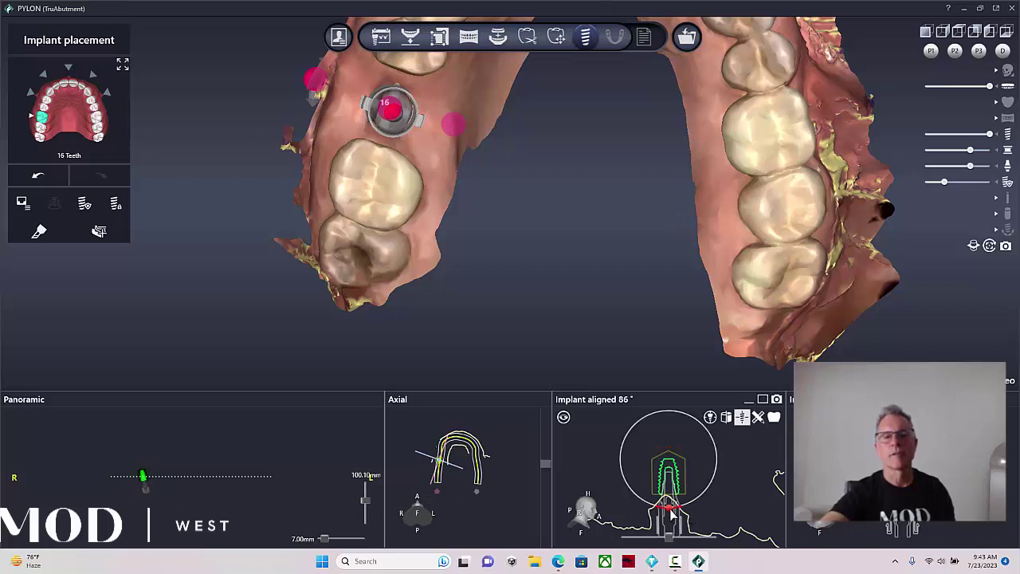
drag(672, 511, 668, 510)
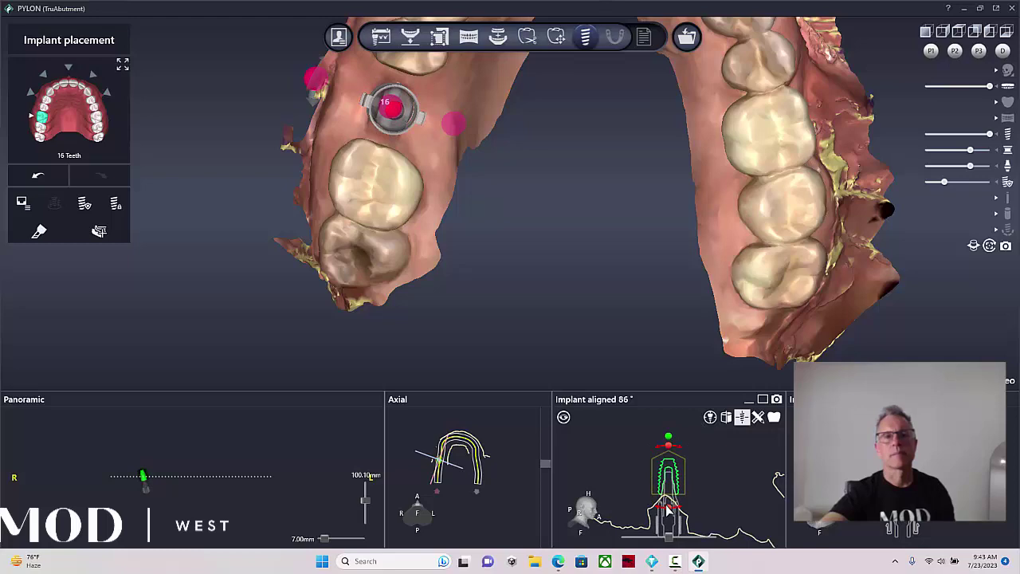
right_drag(523, 262, 600, 250)
click(1008, 102)
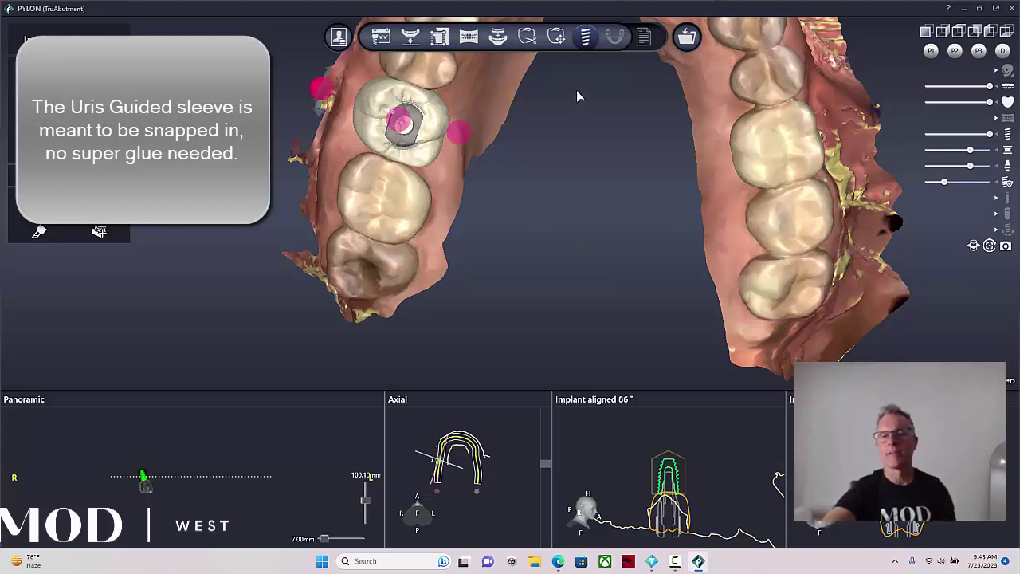
- Go to guide generation and set the XY offset from sleeve to guide to 0.100 mm
click(615, 37)
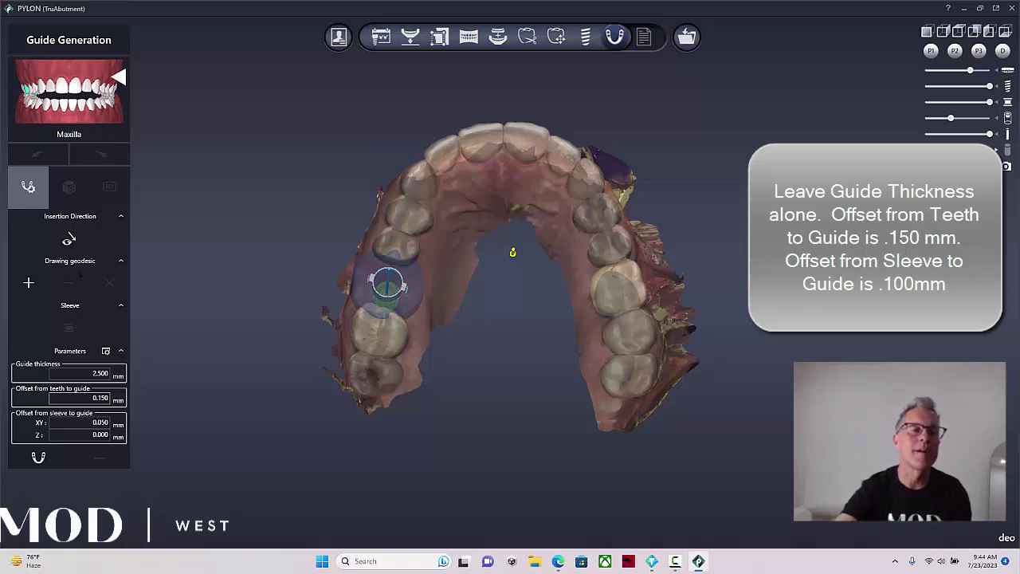
click(105, 421)
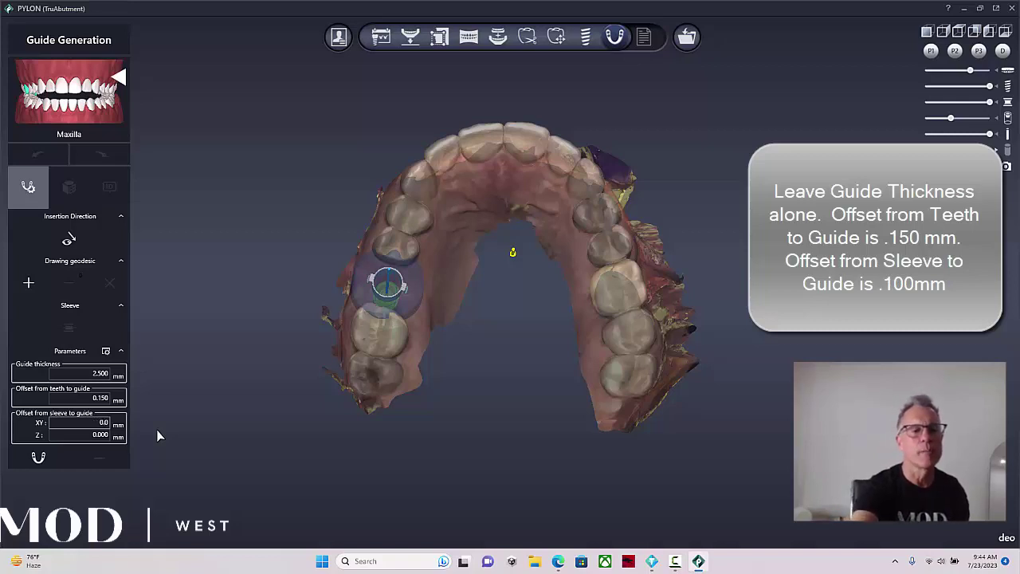
text(1)
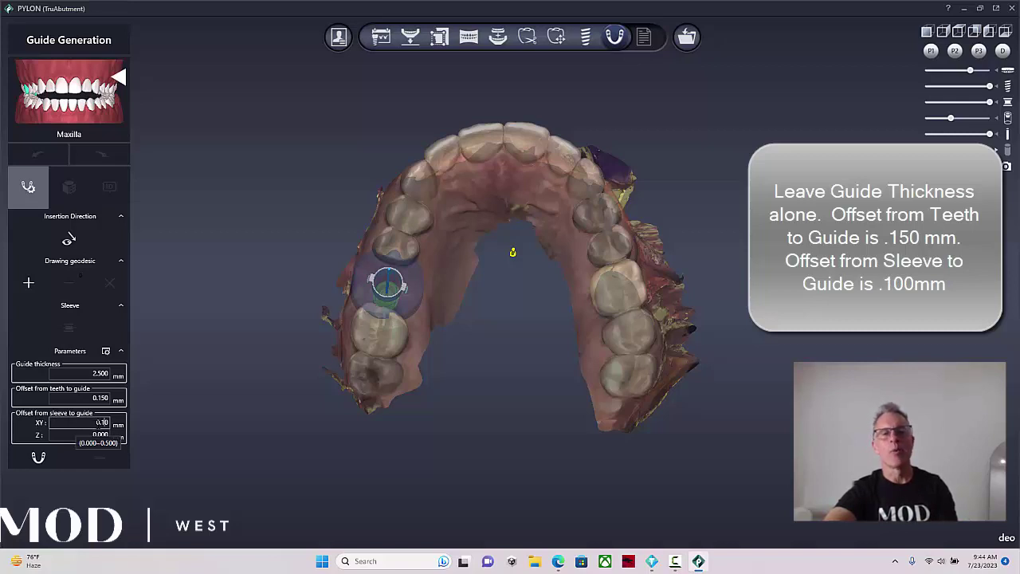
- Set the guide's insertion direction from an occlusal view that just shows a little of the anterior teeth's buccal surfaces
middle_drag(542, 154, 540, 163)
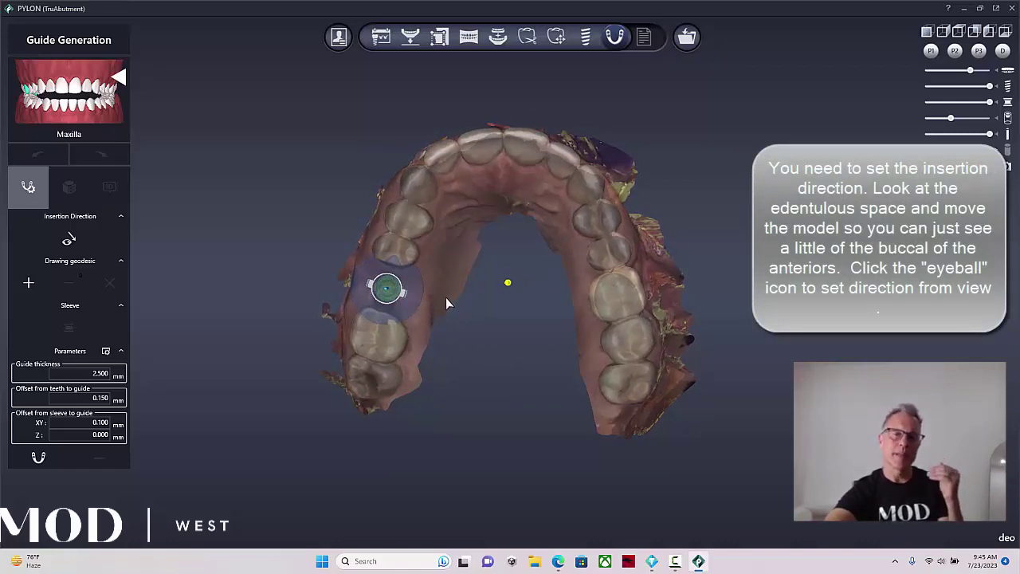
click(69, 241)
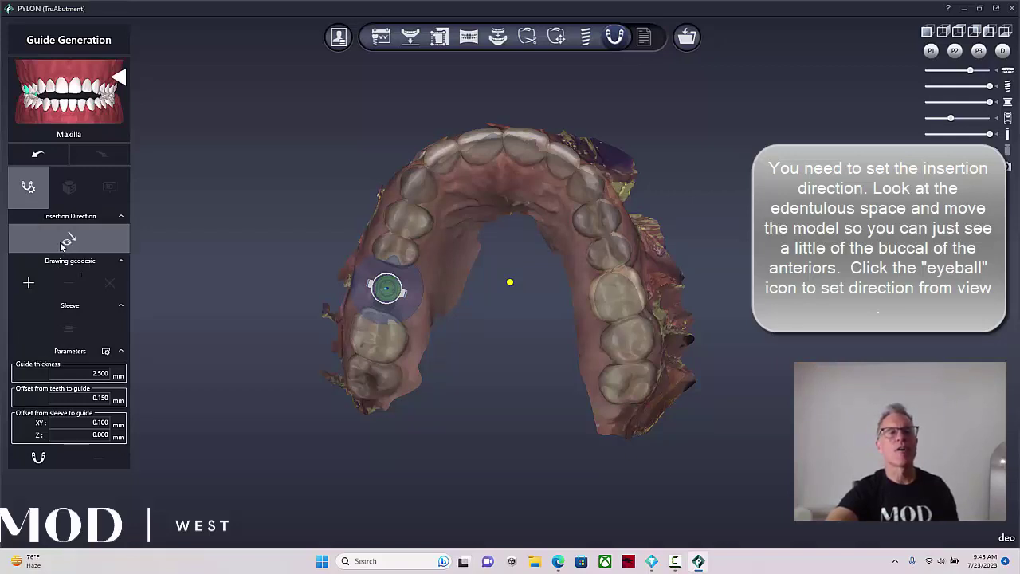
mouse_move(718, 138)
right_down()
mouse_move(649, 216)
mouse_move(704, 230)
mouse_move(714, 223)
mouse_move(721, 206)
mouse_move(708, 157)
mouse_move(720, 130)
mouse_move(704, 120)
mouse_move(725, 151)
right_up()
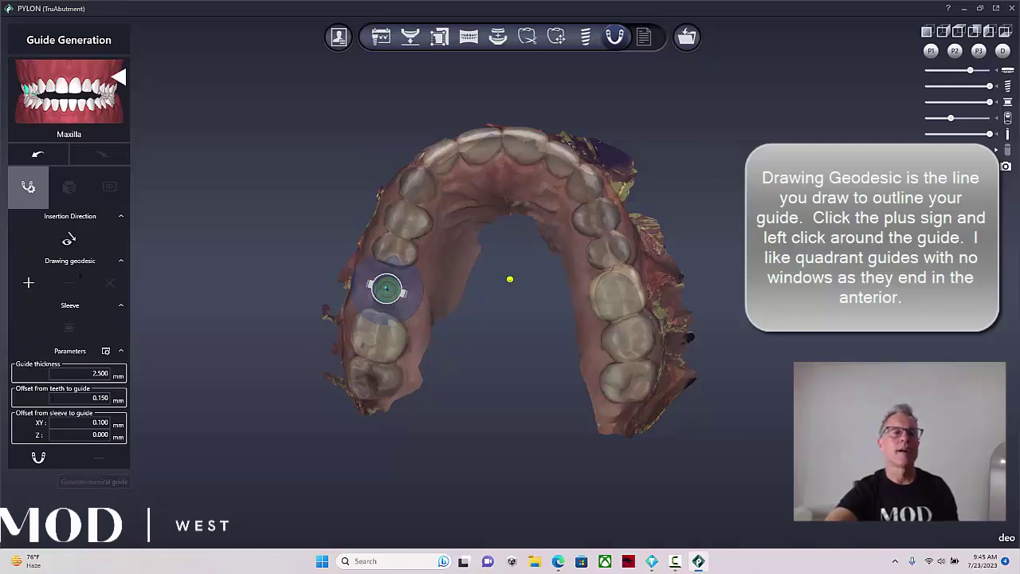
- Draw a closed quadrant guide outline from the rearmost molar along the palate, around the lateral incisor and back along the buccal gum
click(29, 283)
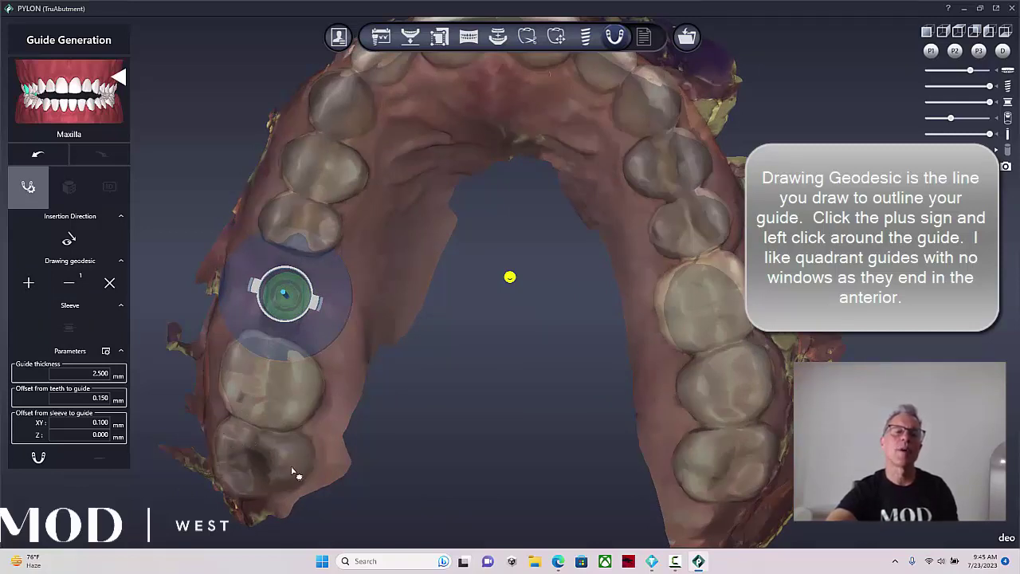
click(232, 430)
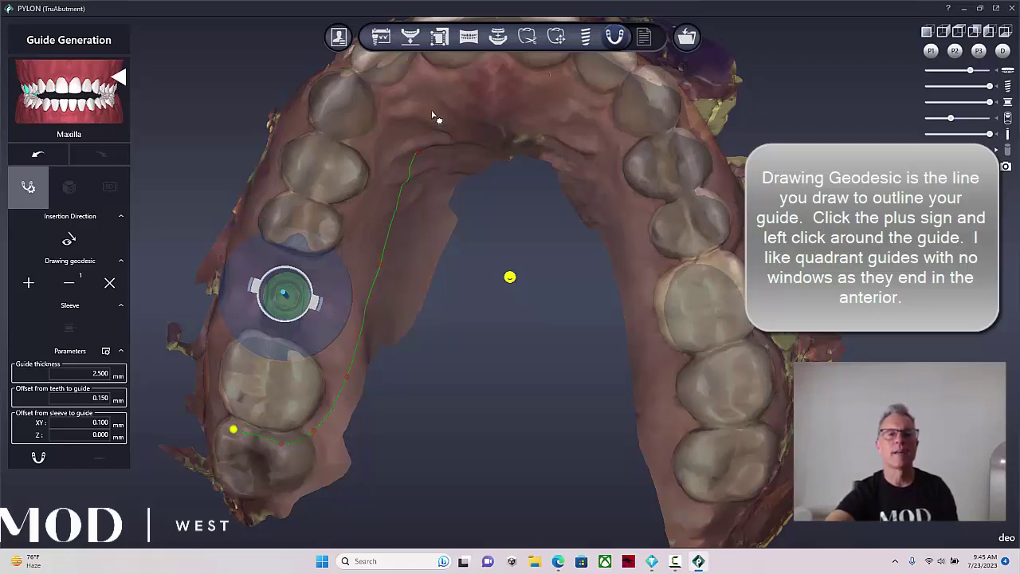
right_drag(452, 121, 470, 219)
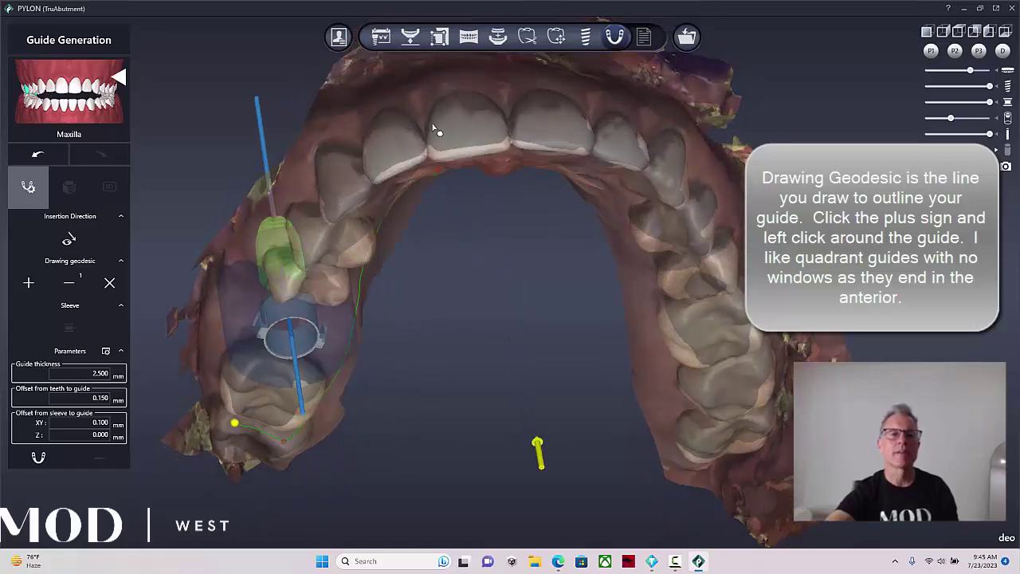
click(410, 135)
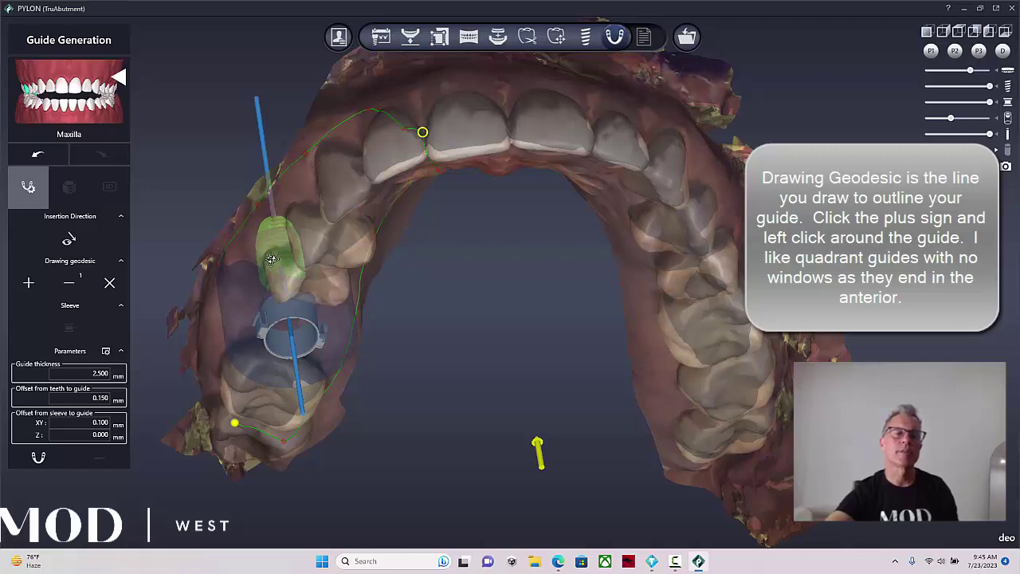
right_drag(228, 268, 413, 191)
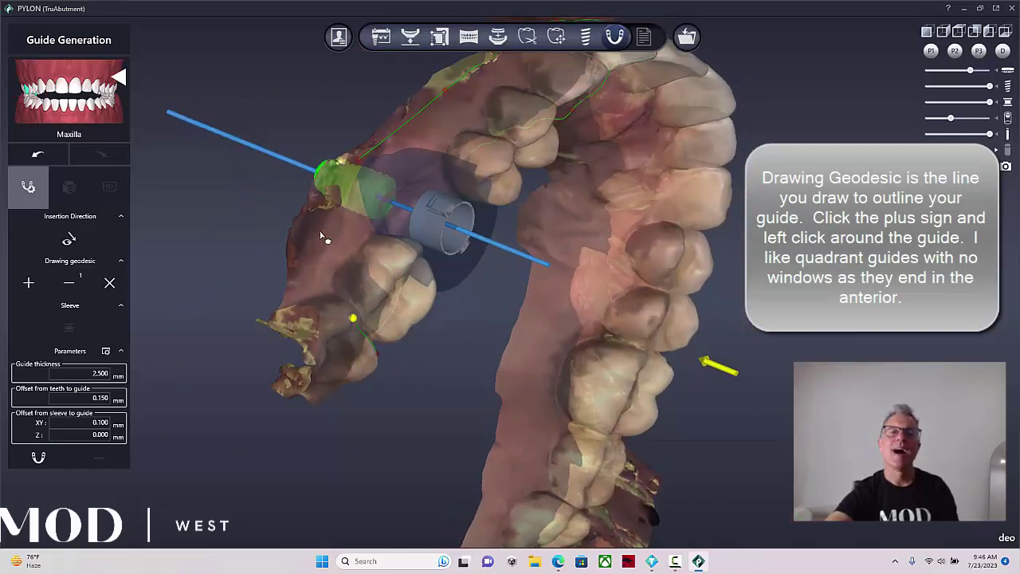
click(319, 232)
click(353, 319)
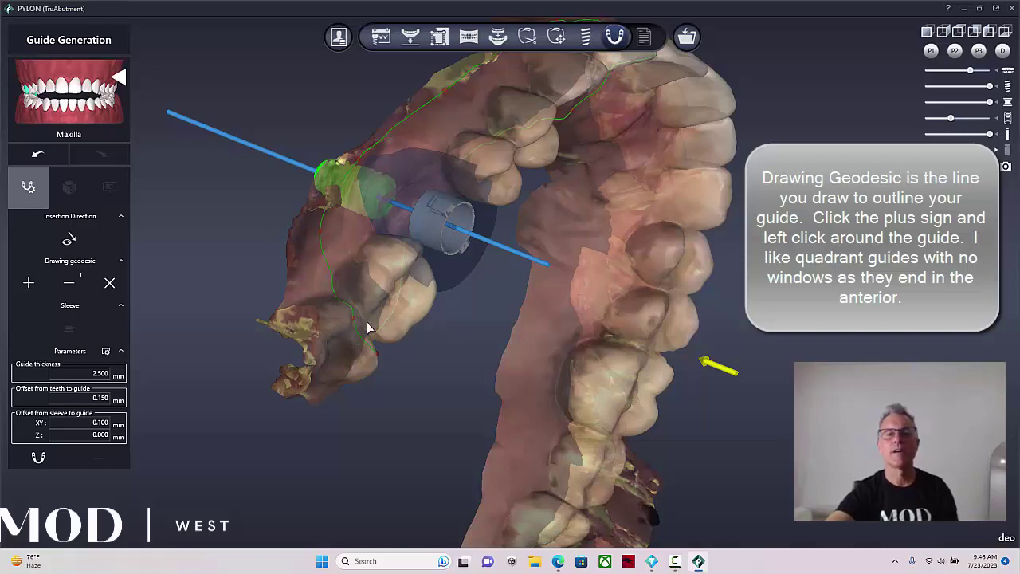
- Generate the surgical guide from the closed outline and view it from the occlusal side
mouse_move(574, 312)
right_down()
mouse_move(465, 244)
mouse_move(482, 224)
right_up()
right_drag(530, 175, 526, 199)
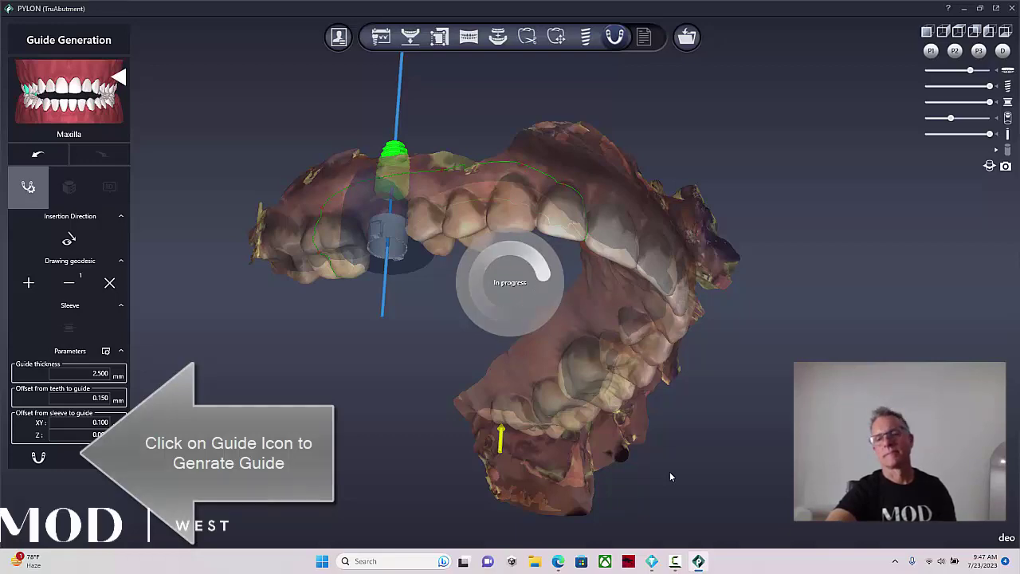
middle_drag(582, 358, 578, 282)
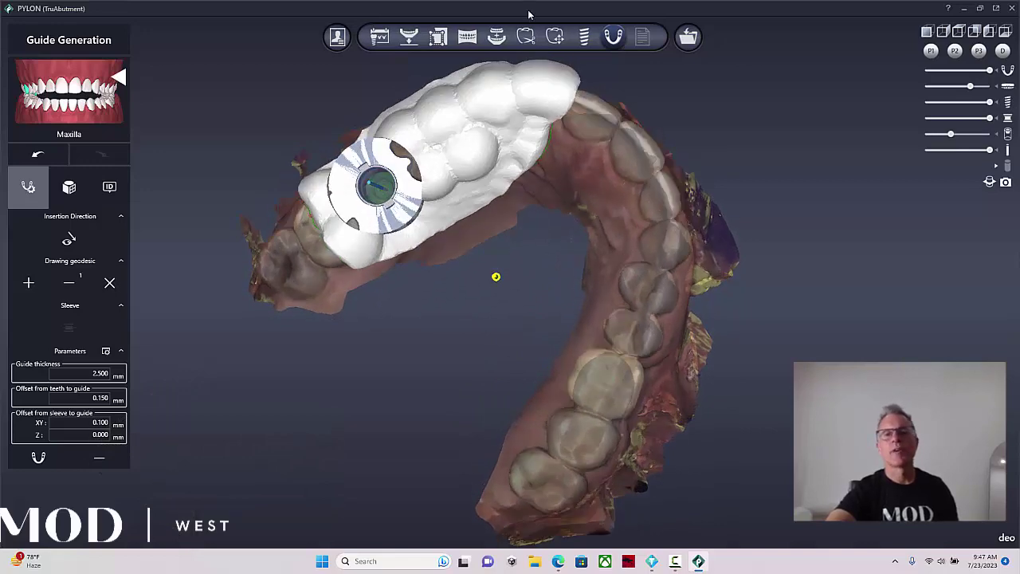
- Go to the results stage and approve both the implant planning and the surgical guide
click(642, 39)
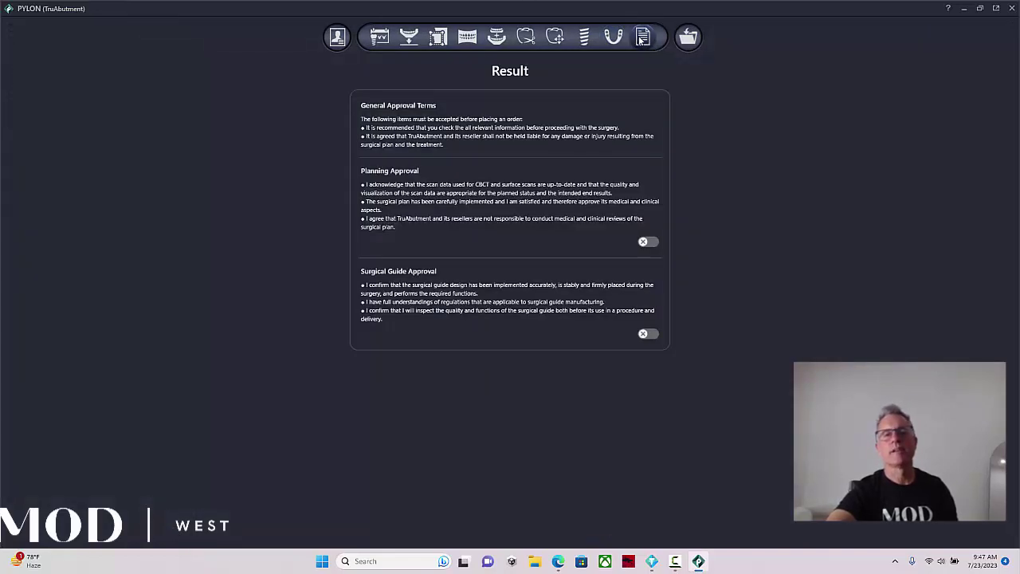
click(649, 243)
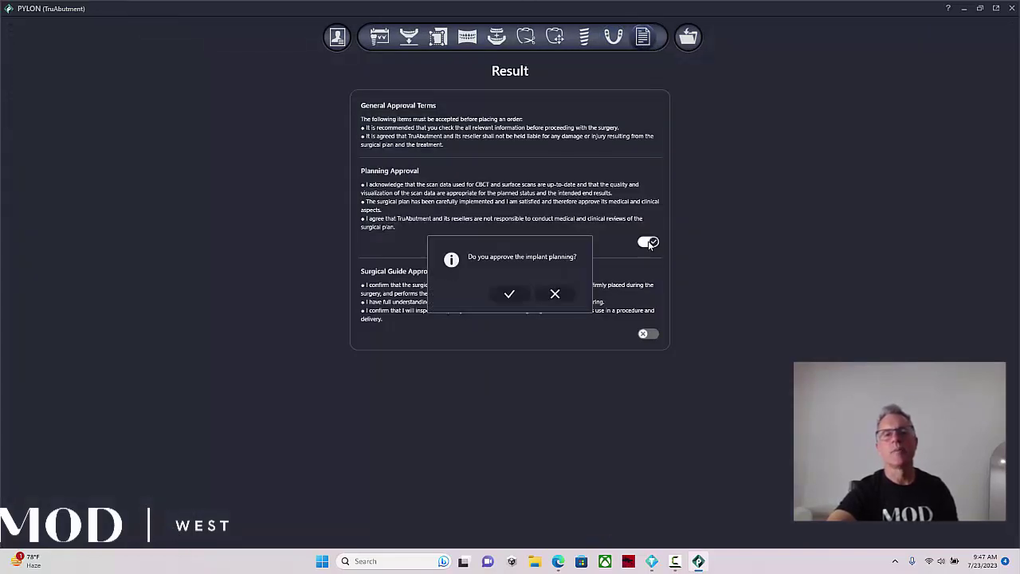
click(509, 295)
click(649, 333)
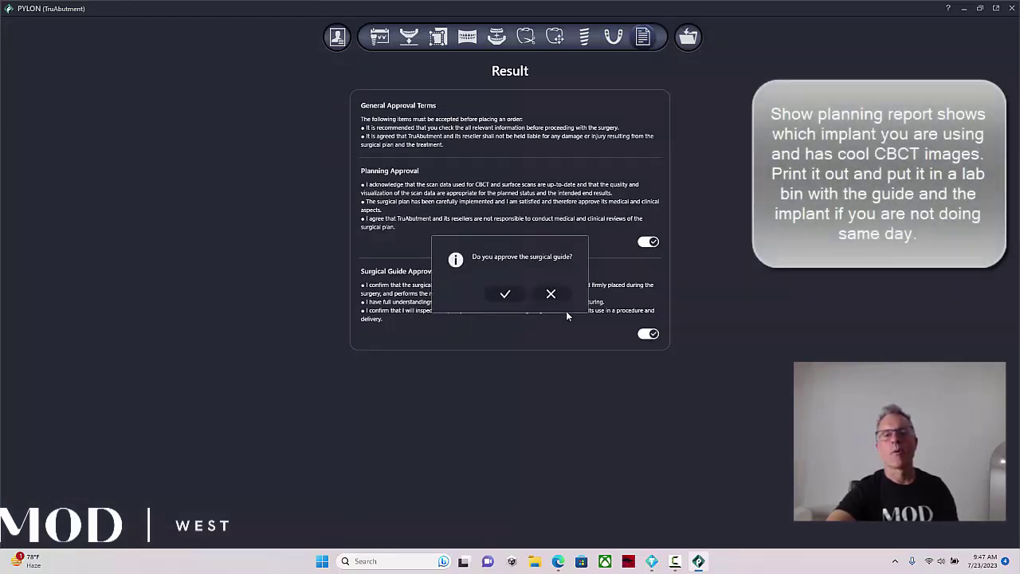
click(509, 293)
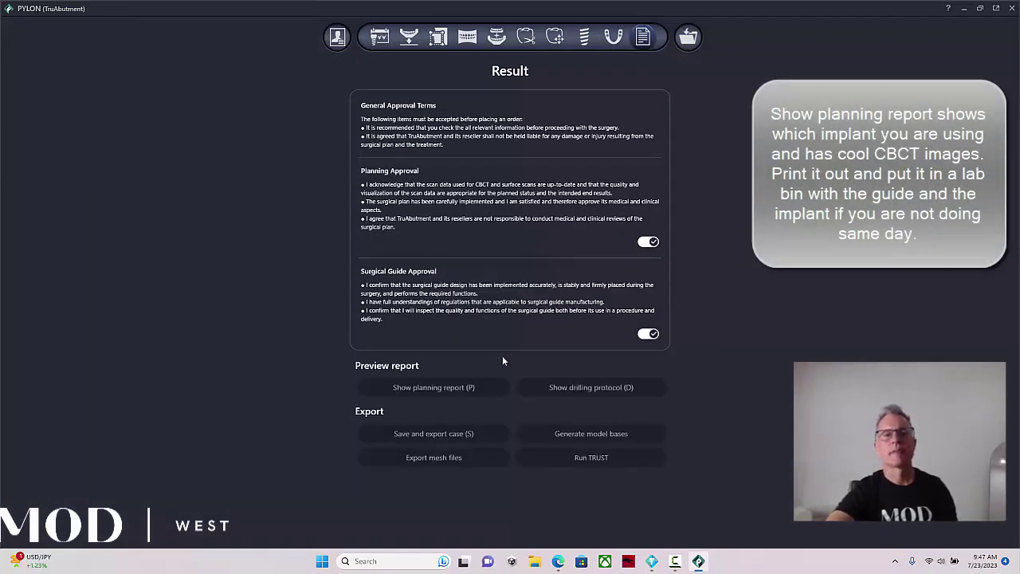
- Review the planning report down to the implant summary for the implant, abutment, sleeve and CT images, and close it
click(455, 388)
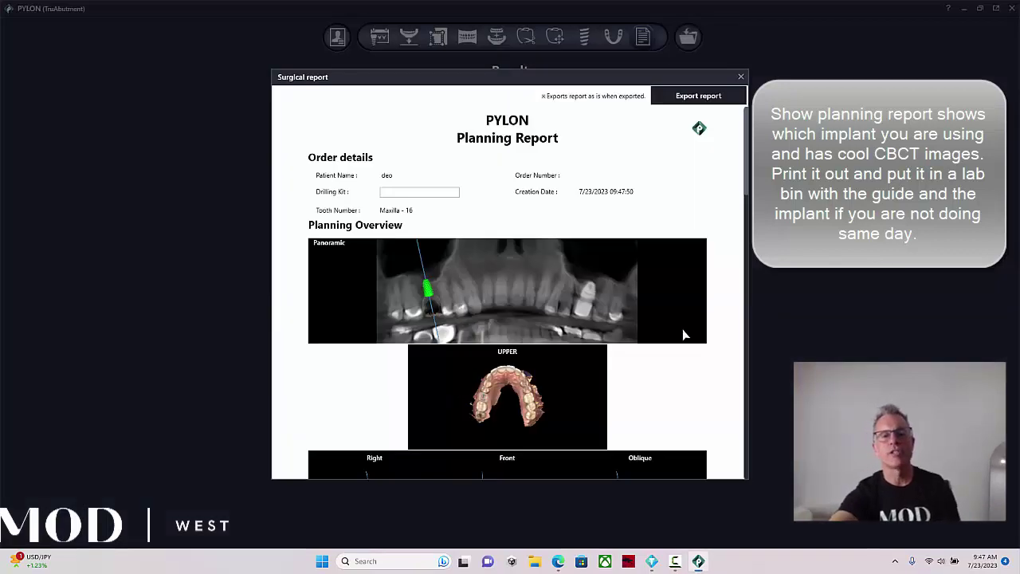
scroll(683, 339, down, 10)
scroll(678, 353, down, 2)
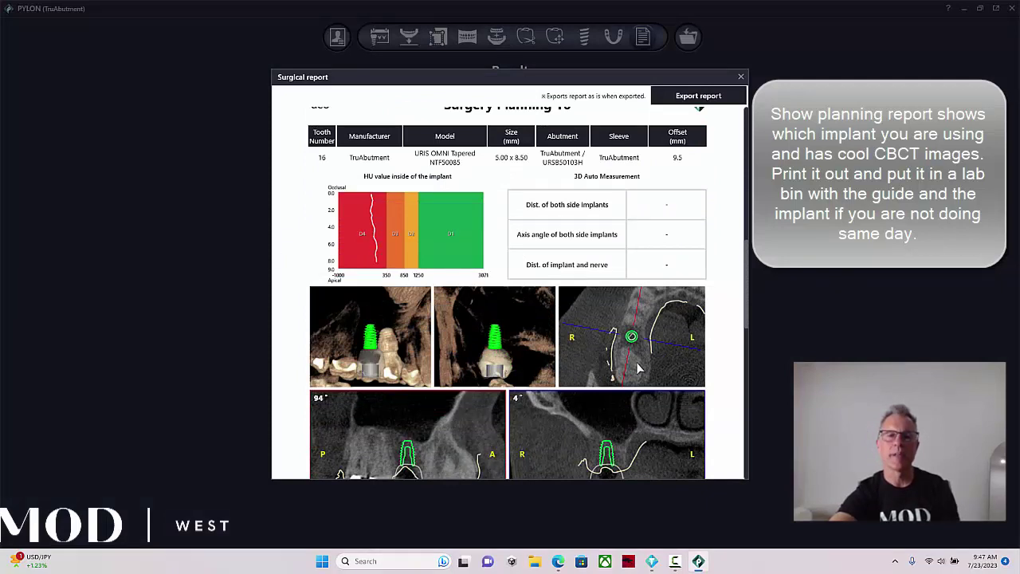
scroll(638, 369, down, 3)
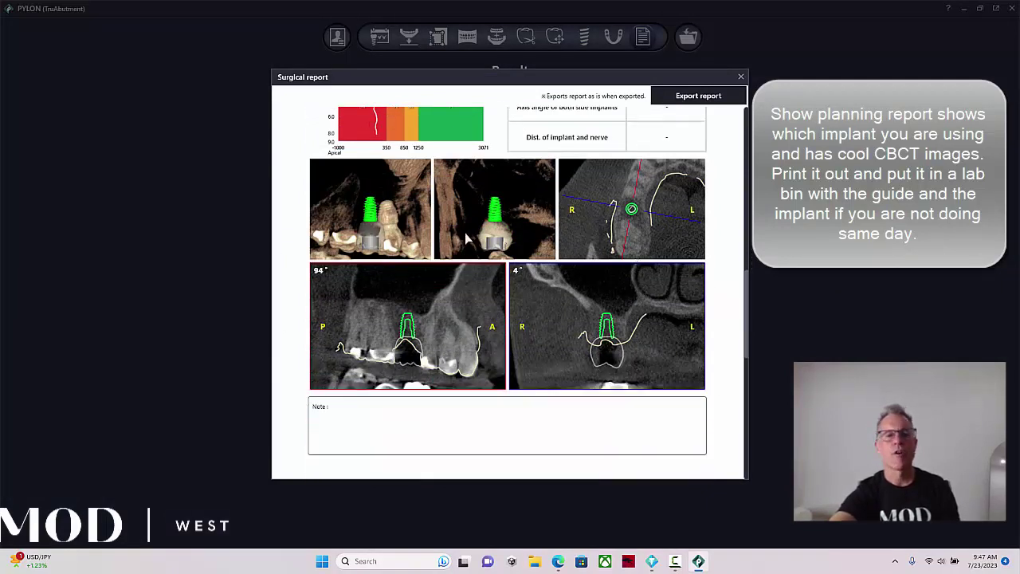
scroll(593, 295, down, 2)
scroll(594, 295, down, 10)
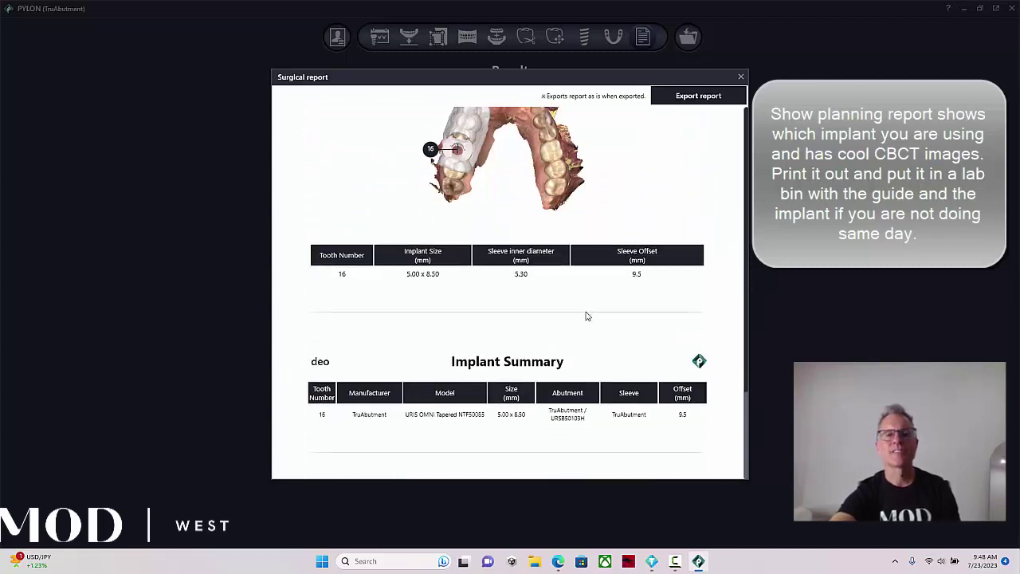
click(741, 78)
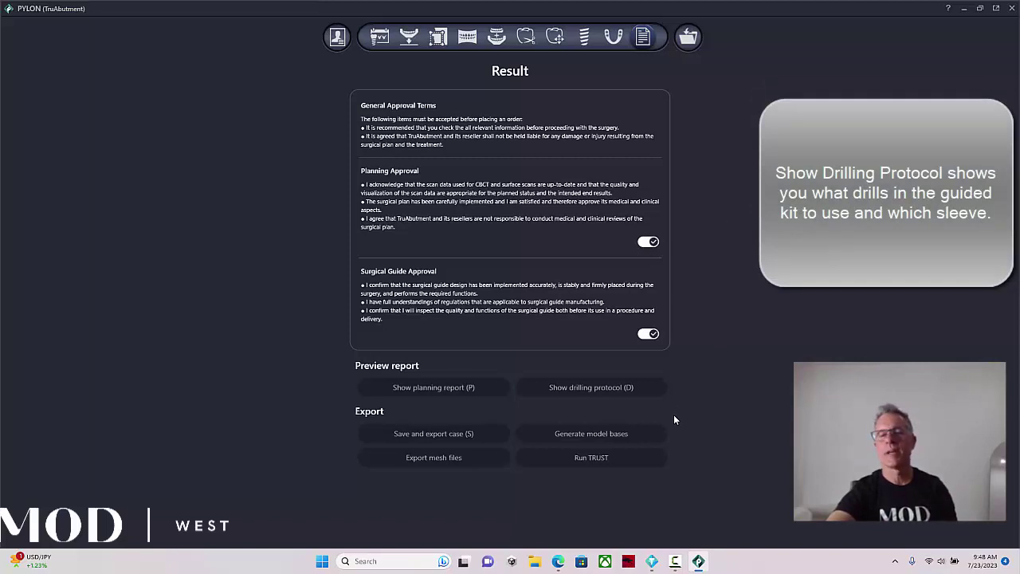
- Review the drilling protocol for the implant, sleeve and drill information, and close it
click(593, 387)
scroll(598, 293, down, 2)
scroll(598, 295, down, 3)
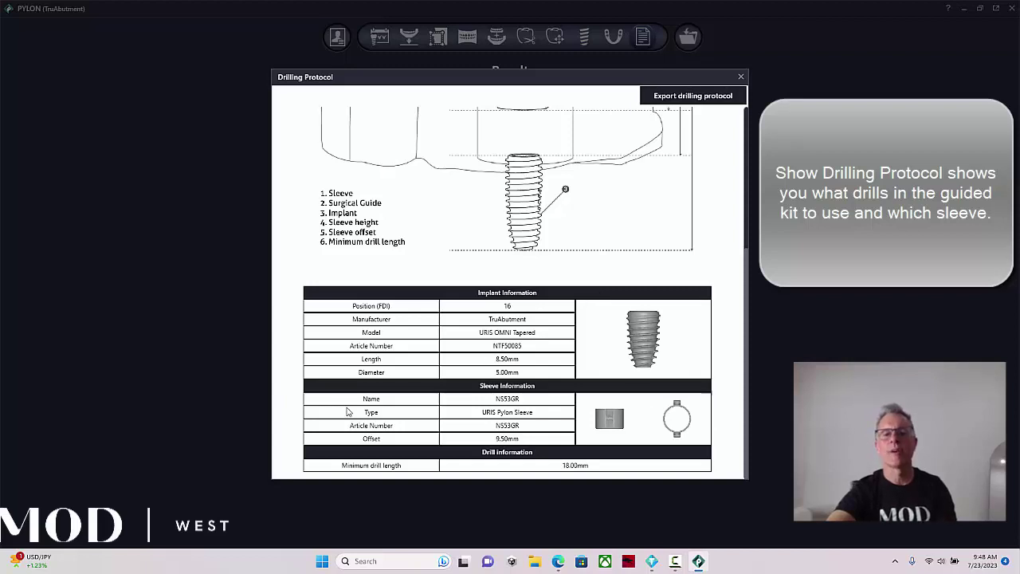
click(740, 77)
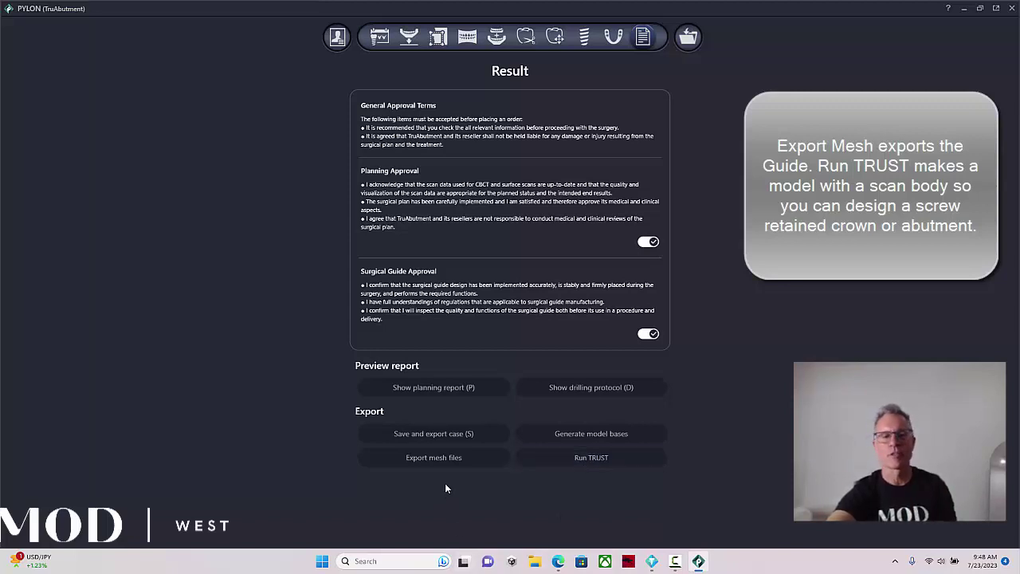
- Export the upper surgical guide mesh to the Downloads folder and dismiss the completion notice
click(452, 457)
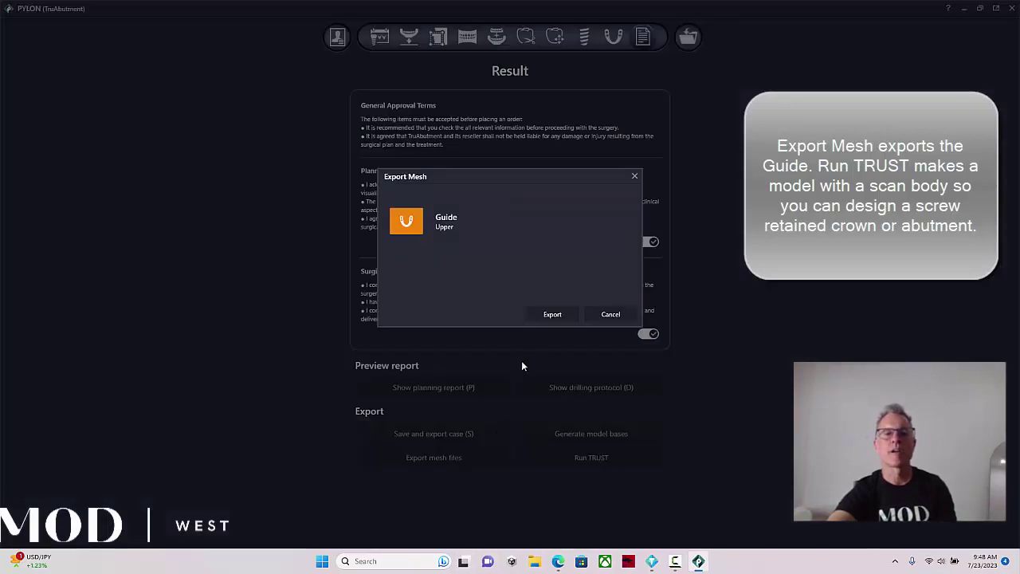
click(551, 315)
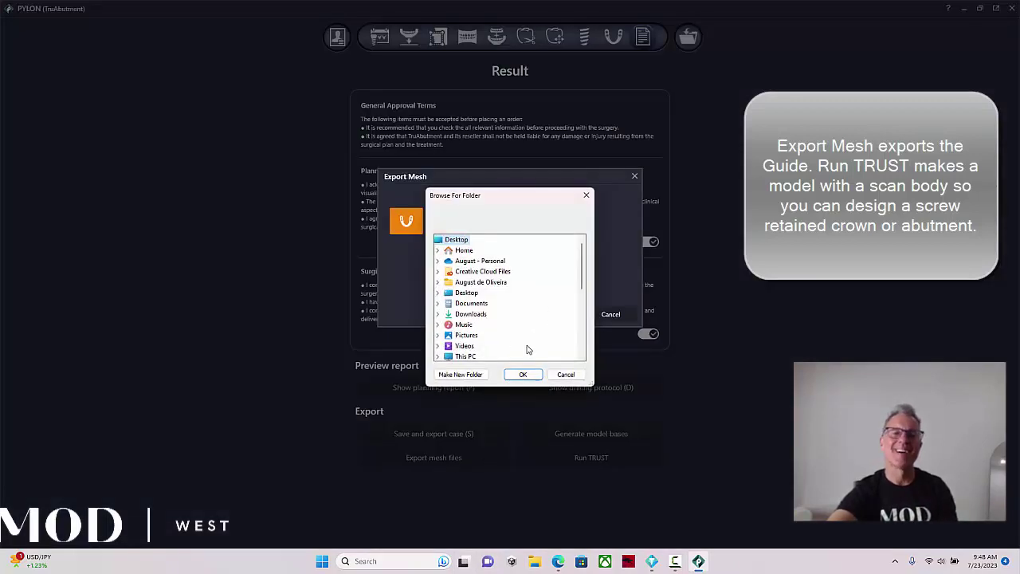
click(477, 315)
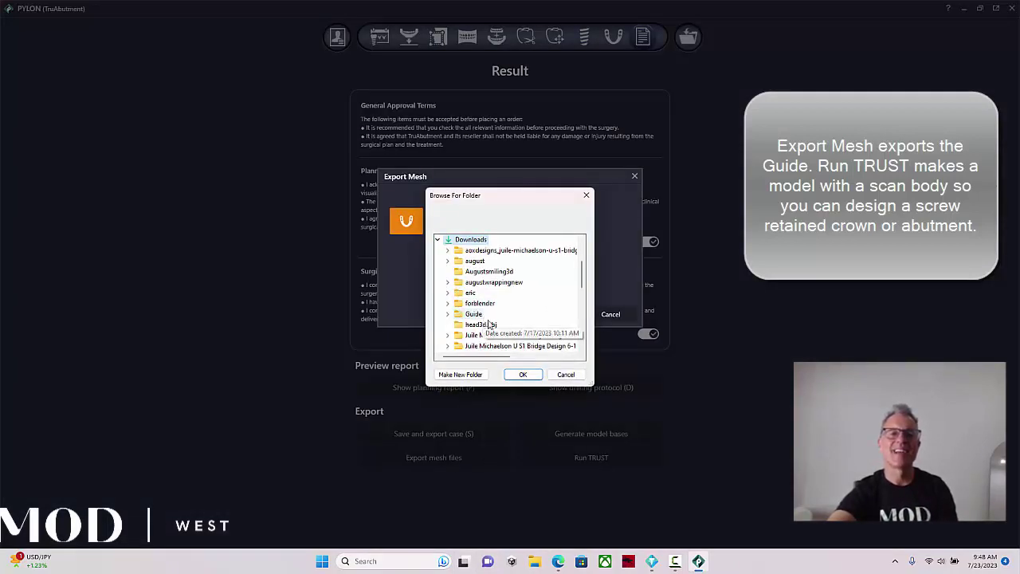
click(525, 376)
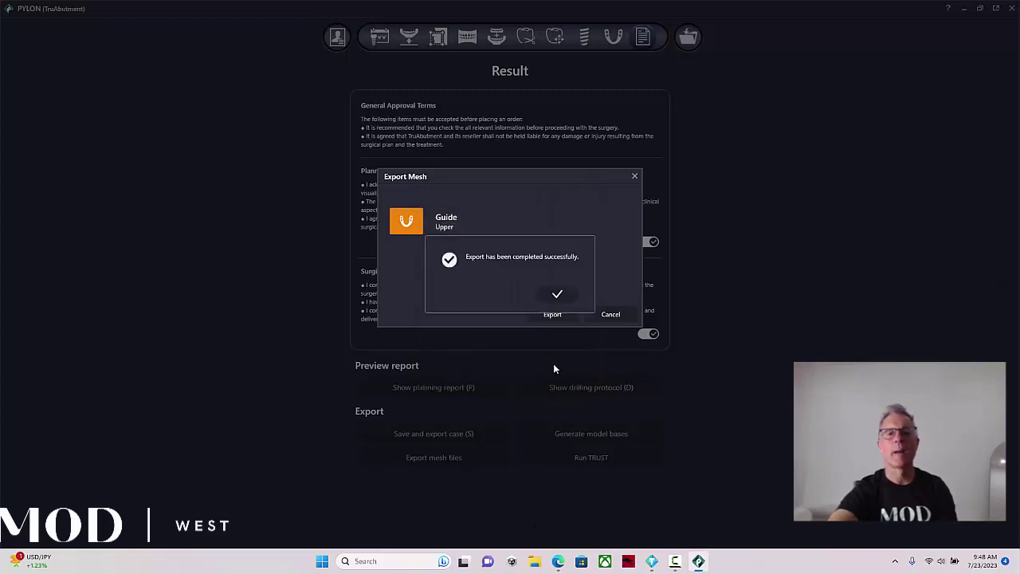
click(557, 295)
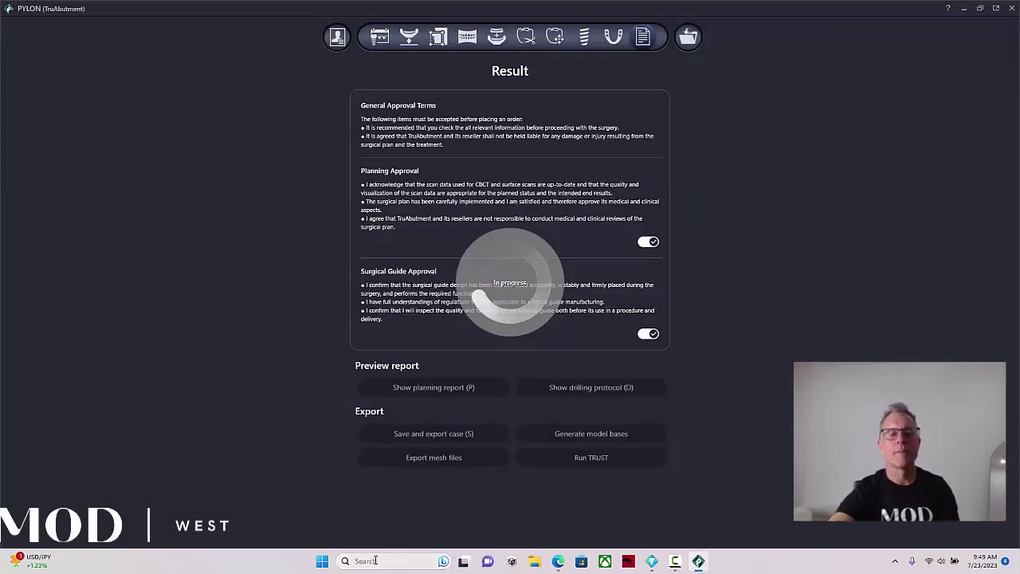
- Open RayWare and apply print job settings for the SprintRay Pro 55 with SprintRay Surgical Guide 2 resin and 100 µm layers
click(372, 560)
text(ray)
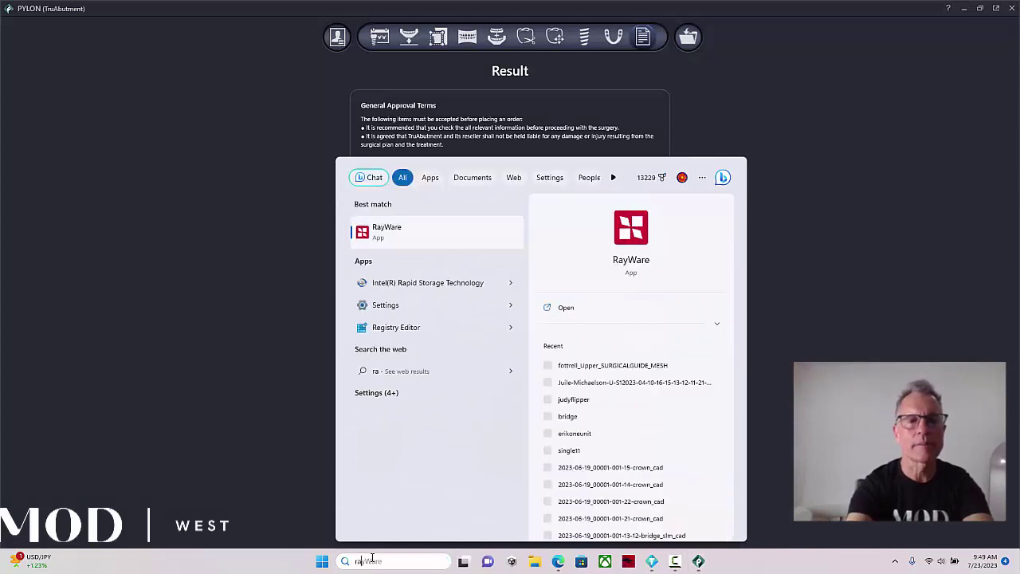
click(413, 233)
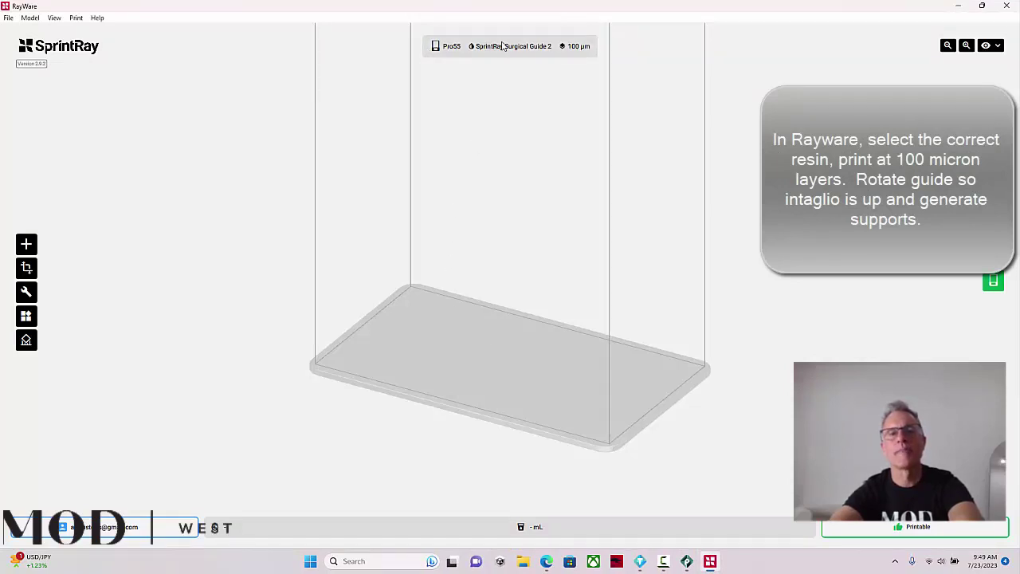
click(501, 46)
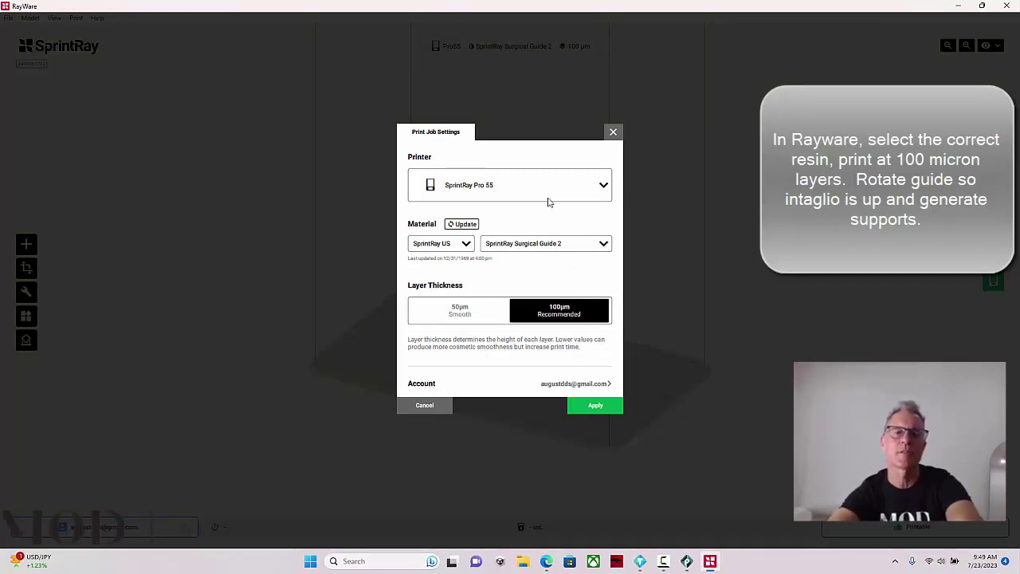
click(596, 407)
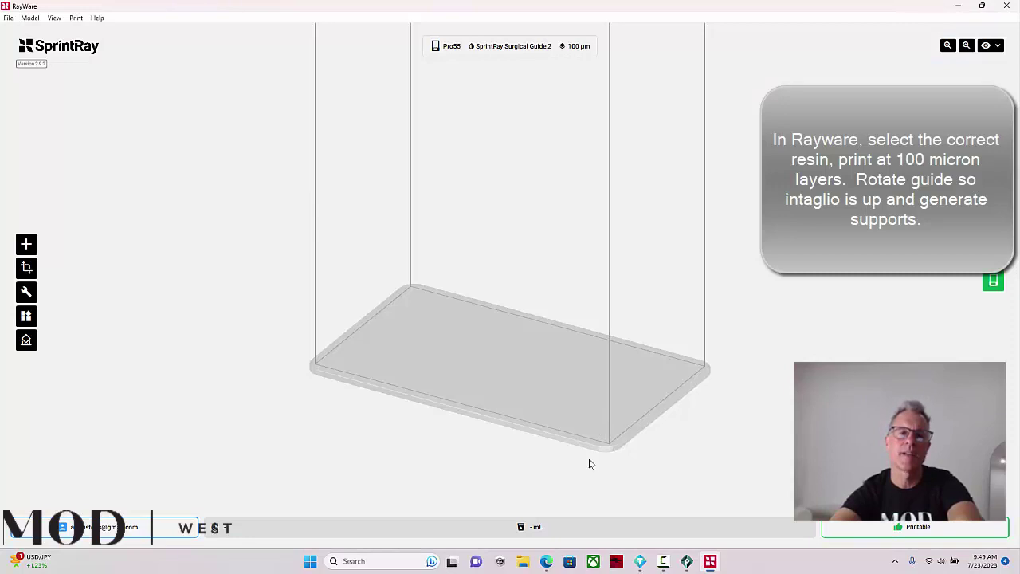
- Import deo_Upper_SURGICALGUIDE_MESH from the deo-Mesh folder in Downloads onto the build platform
click(27, 244)
click(46, 133)
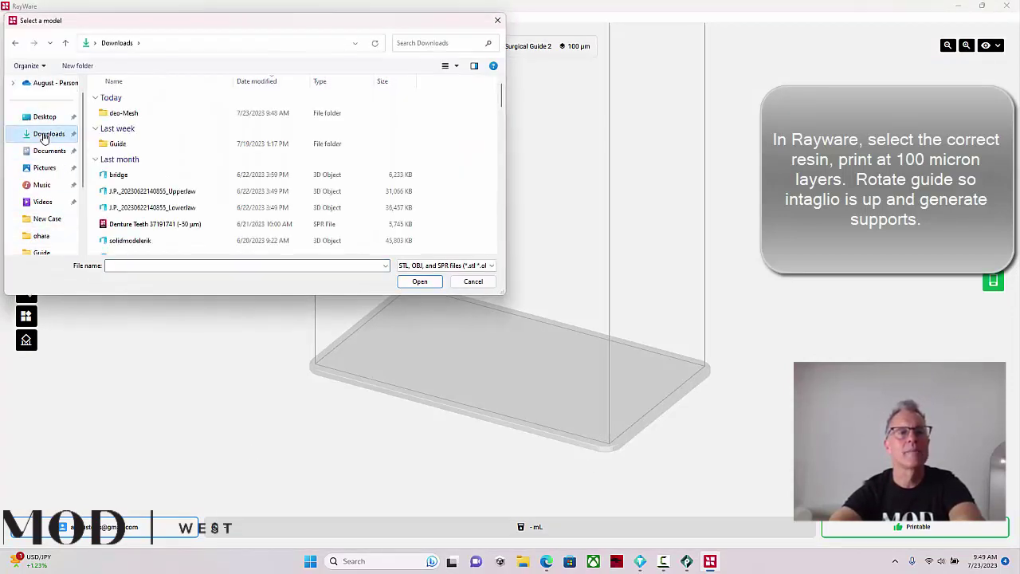
double_click(116, 114)
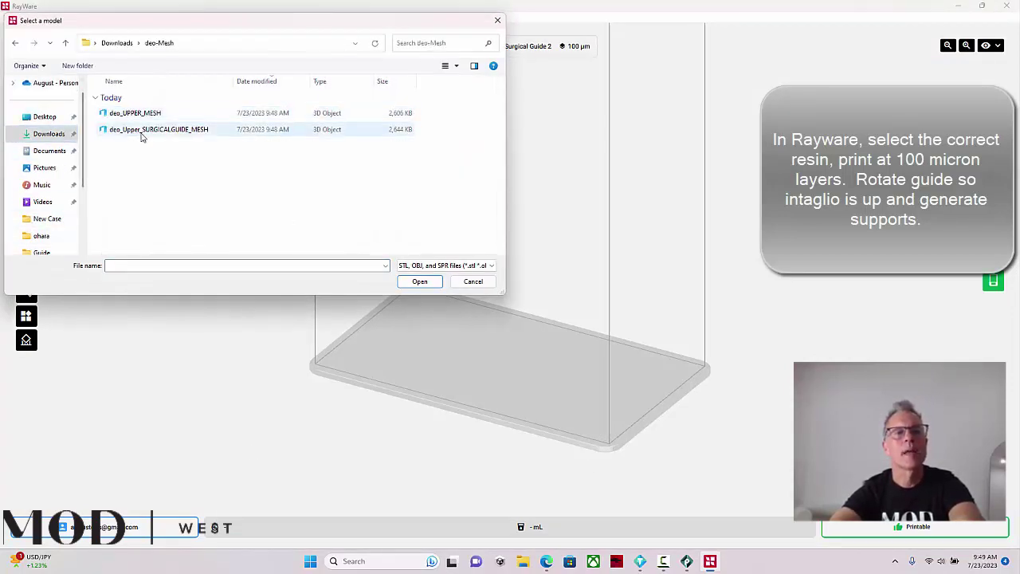
double_click(142, 137)
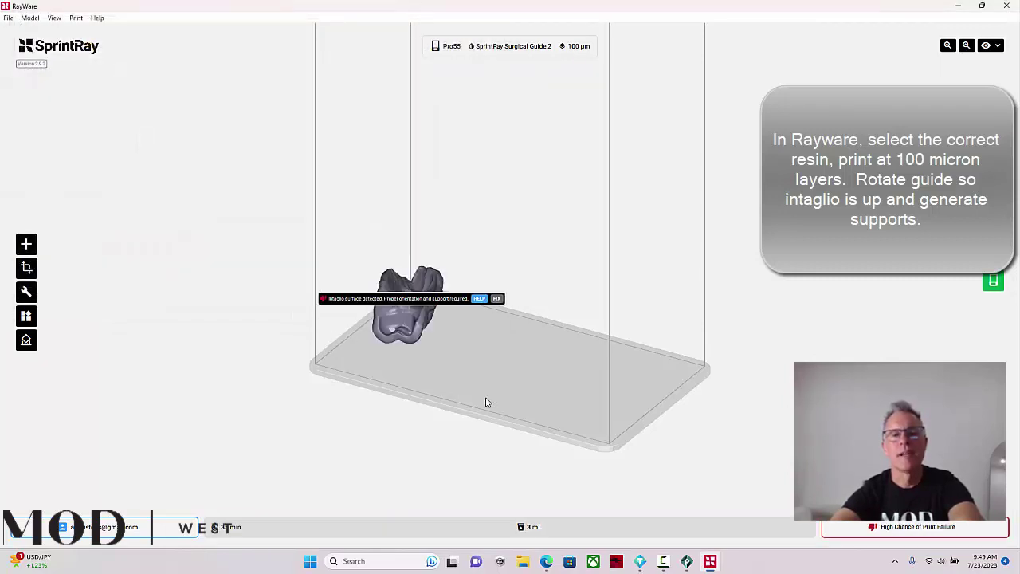
- Generate supports for the whole surgical guide with a Road raft, medium density and high strength
right_drag(514, 427, 609, 430)
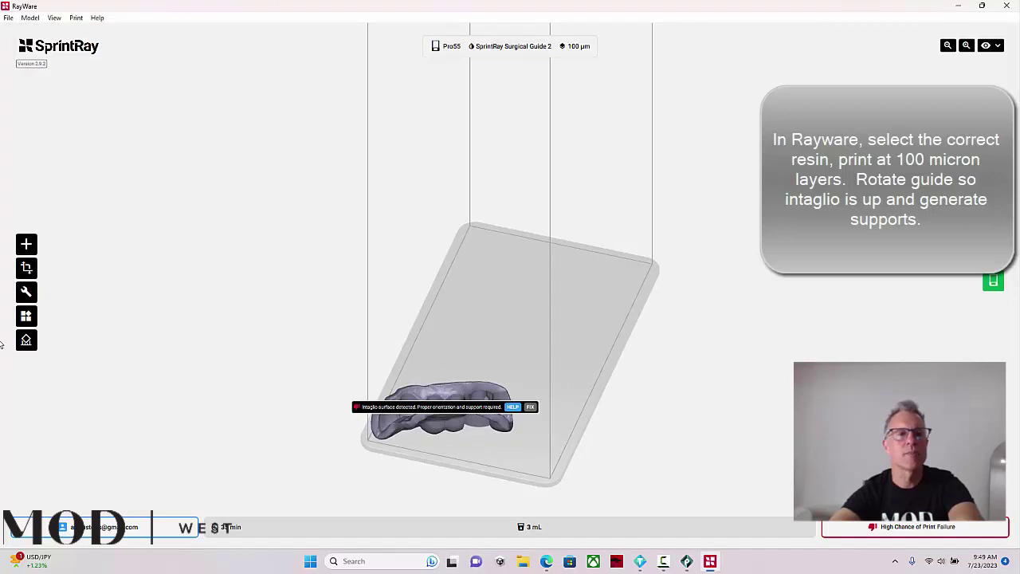
click(26, 340)
click(92, 237)
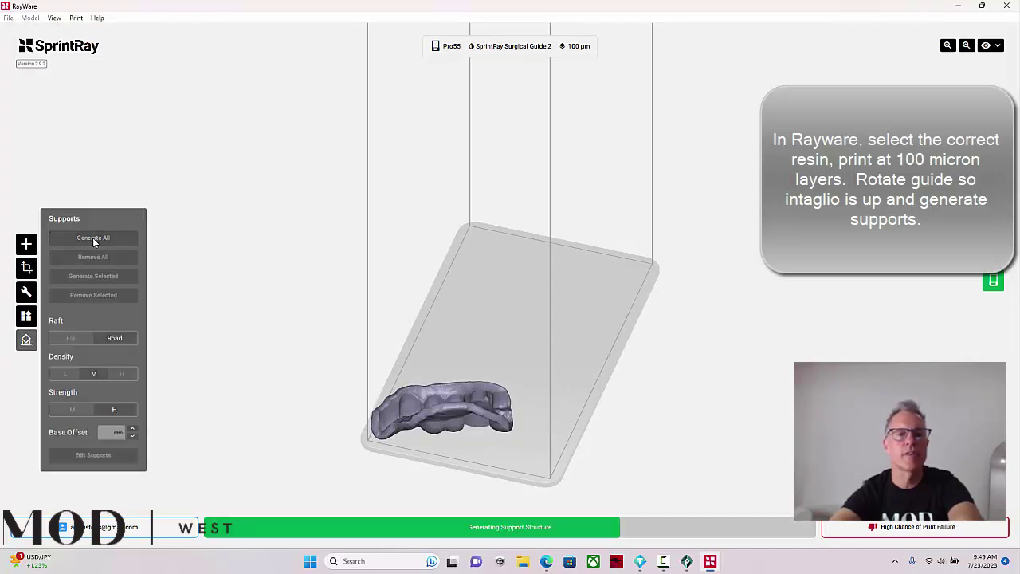
- Examine the generated supports on the surgical guide from beneath the platform and from the side
right_drag(552, 422, 487, 275)
scroll(434, 312, down, 6)
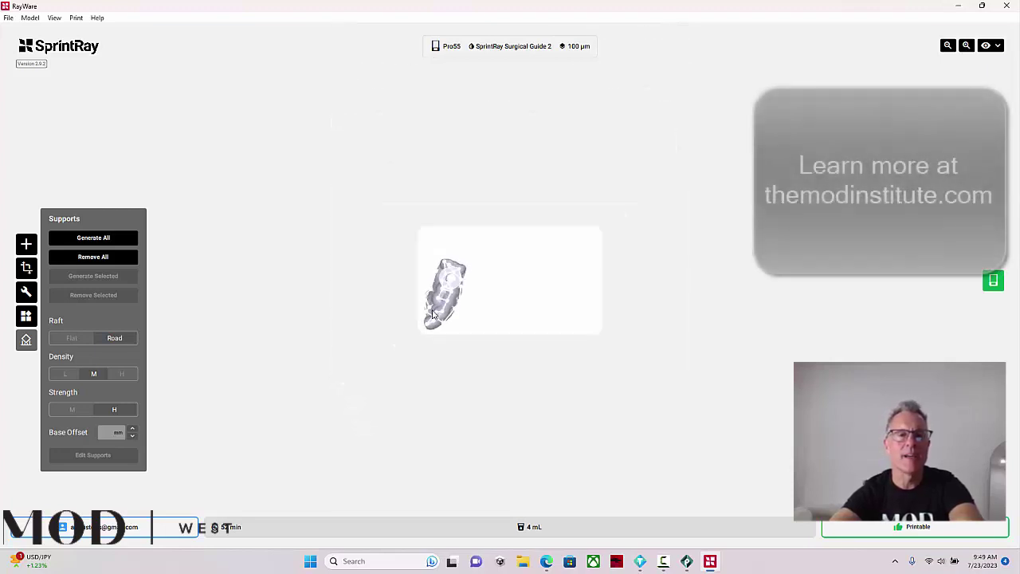
scroll(433, 314, up, 2)
scroll(433, 314, up, 5)
scroll(433, 314, down, 3)
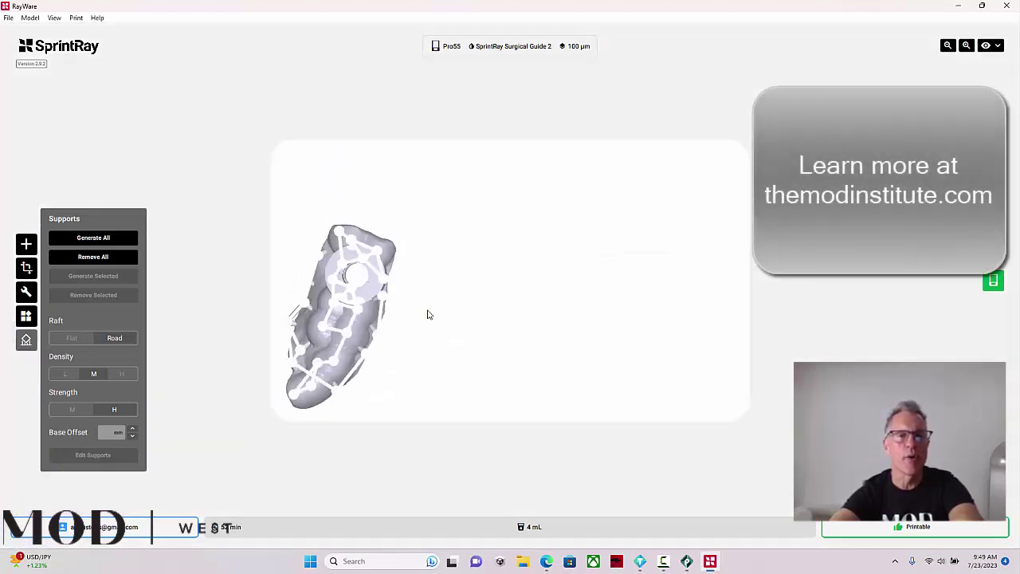
scroll(427, 311, up, 1)
right_drag(427, 311, 503, 384)
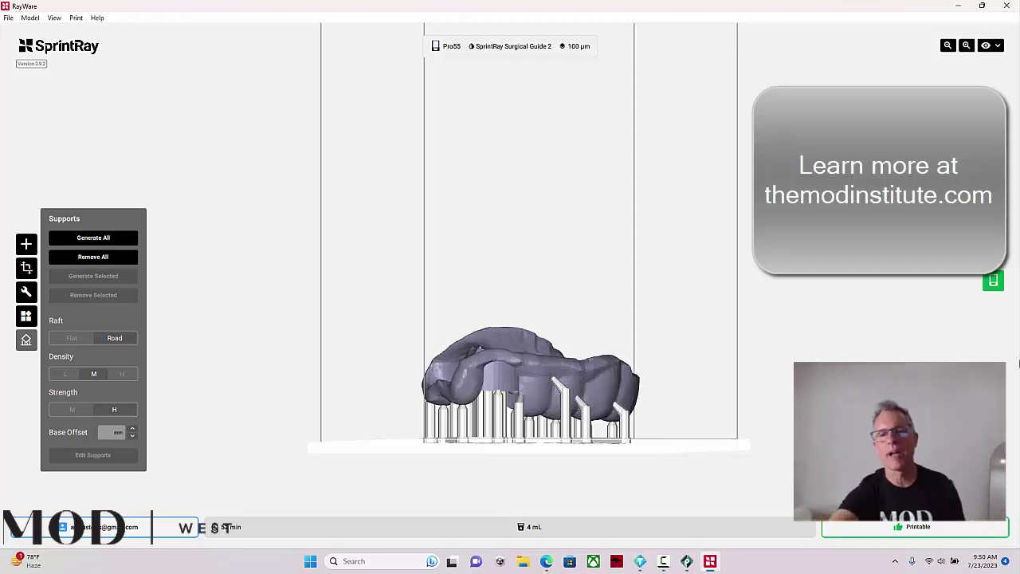
- Review the guide's print job summary for printability, material, layer thickness, resin volume and print time, and close it
click(994, 279)
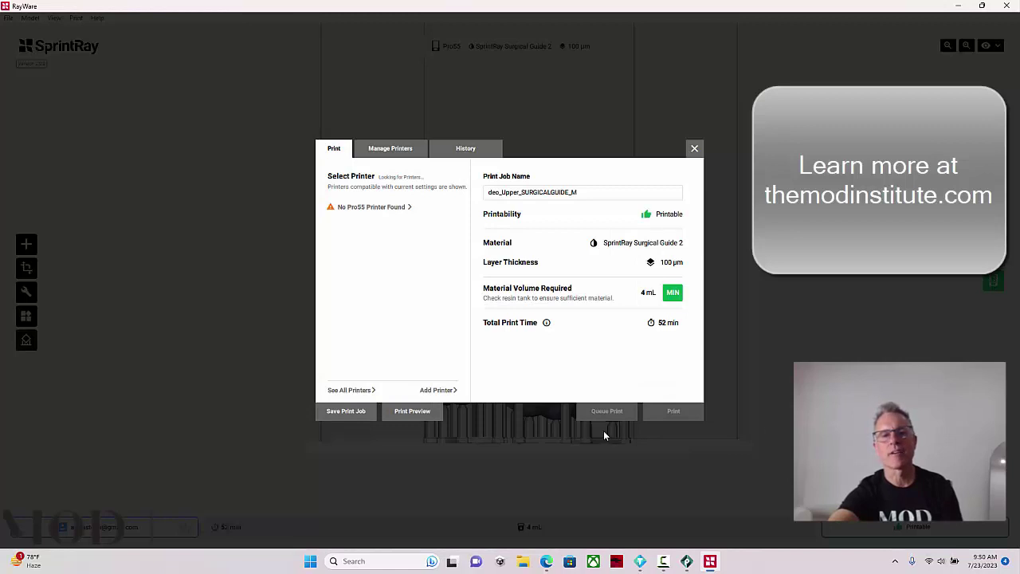
click(695, 149)
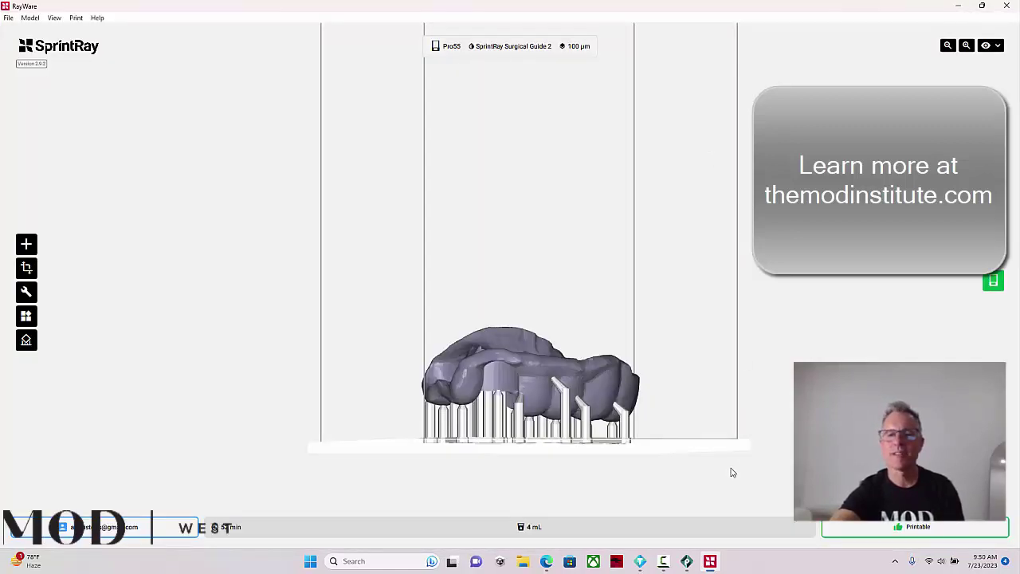
click(664, 565)
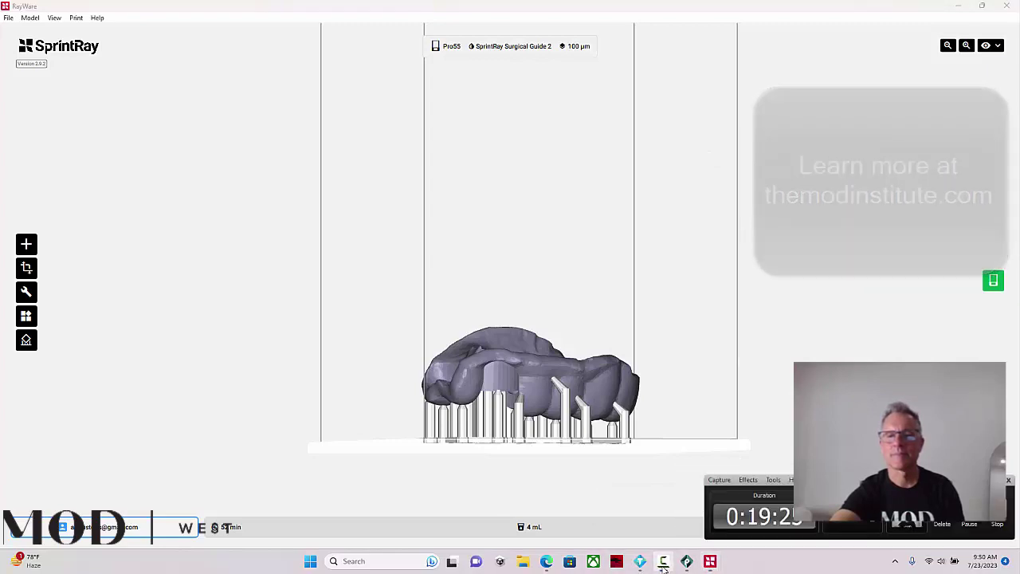